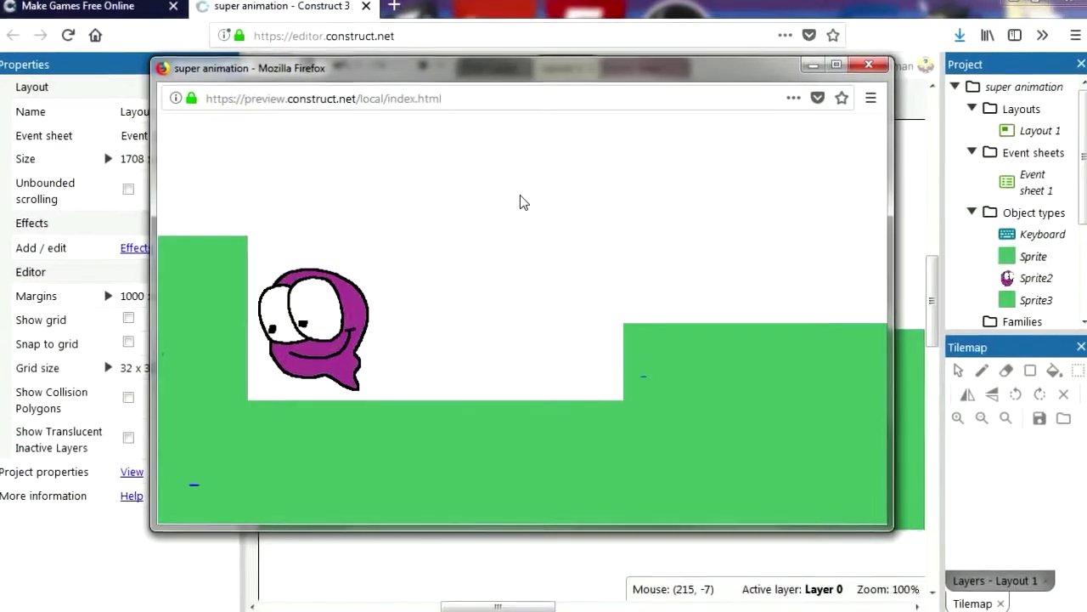
Run and jump the purple blob left and right across the stepped green ledges with the arrow keys.
key("Right")
key("Up")
key("Left")
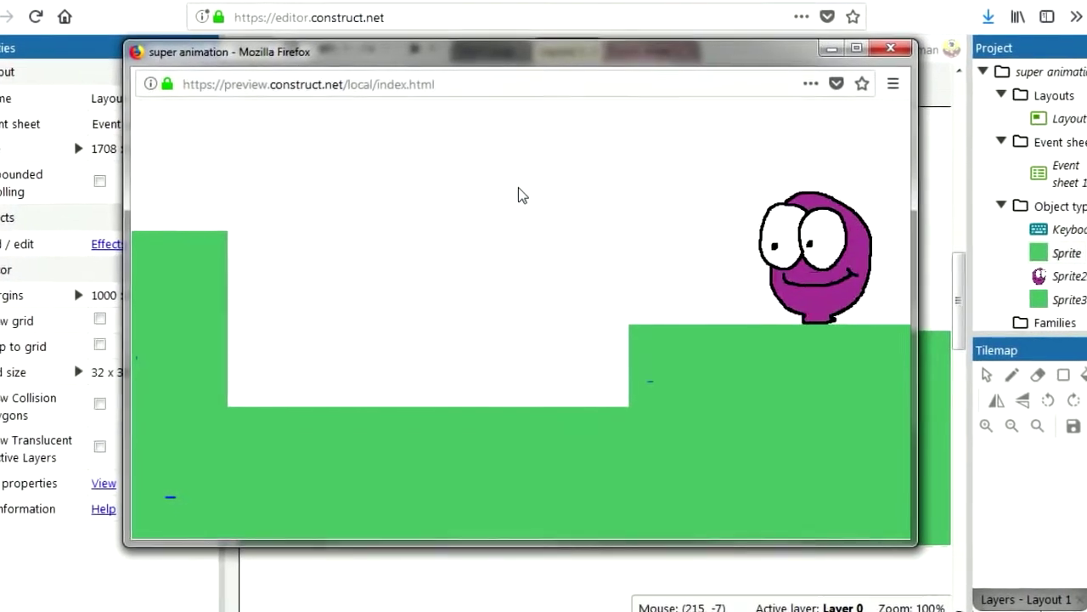
key("Up")
key("Up")
key("Right")
key("Up")
key("Right")
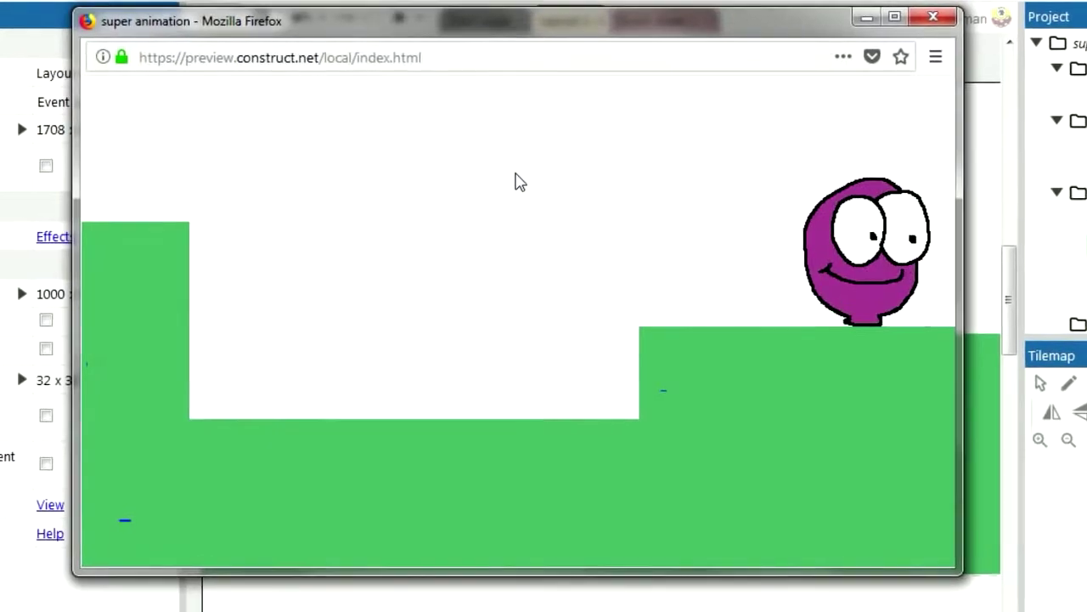
key("Left")
key("Up")
key("Right")
key("Left")
key("Up")
key("Right")
key("Up")
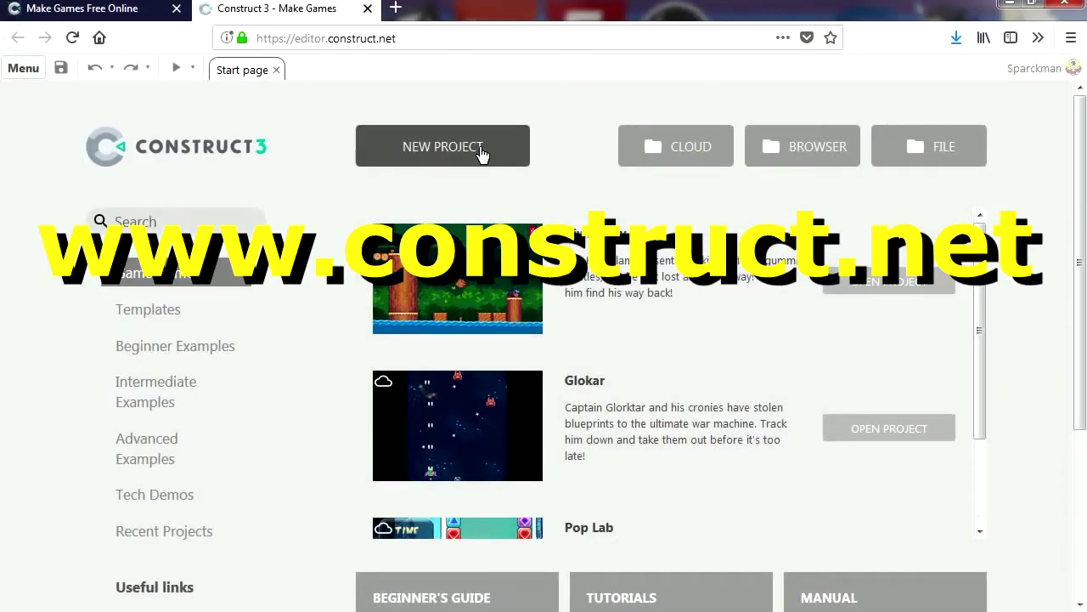
Create a new project named 'super animation'.
left_click(480, 155)
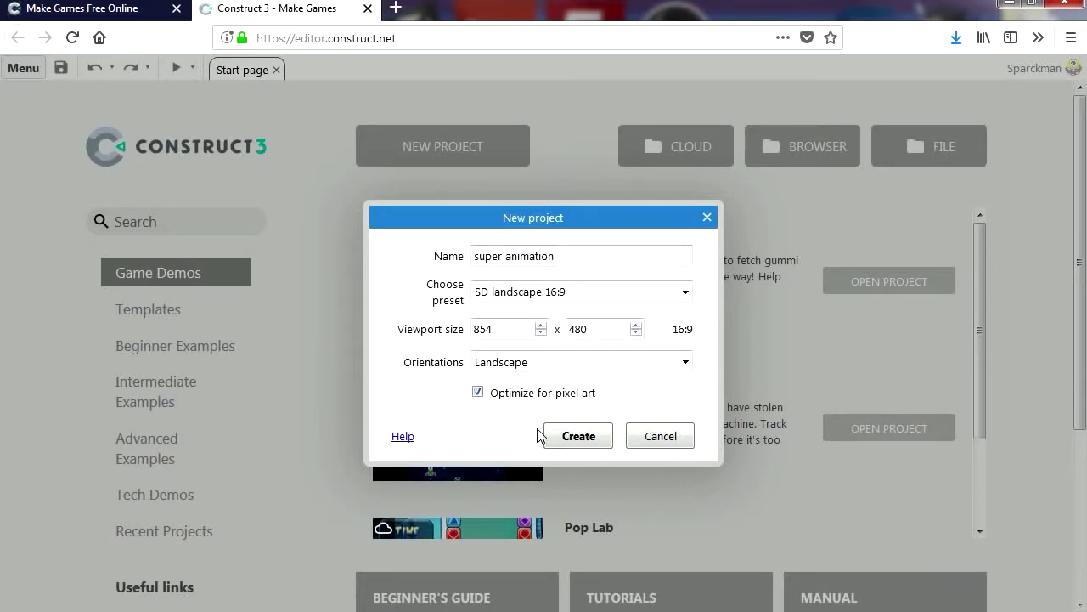
left_click(590, 442)
middle_click_drag(590, 424, 507, 415)
Insert a Sprite object into the layout and pick a green colour for it.
right_click(507, 416)
left_click(553, 430)
left_click_drag(768, 224, 766, 292)
double_click(668, 225)
left_click(556, 421)
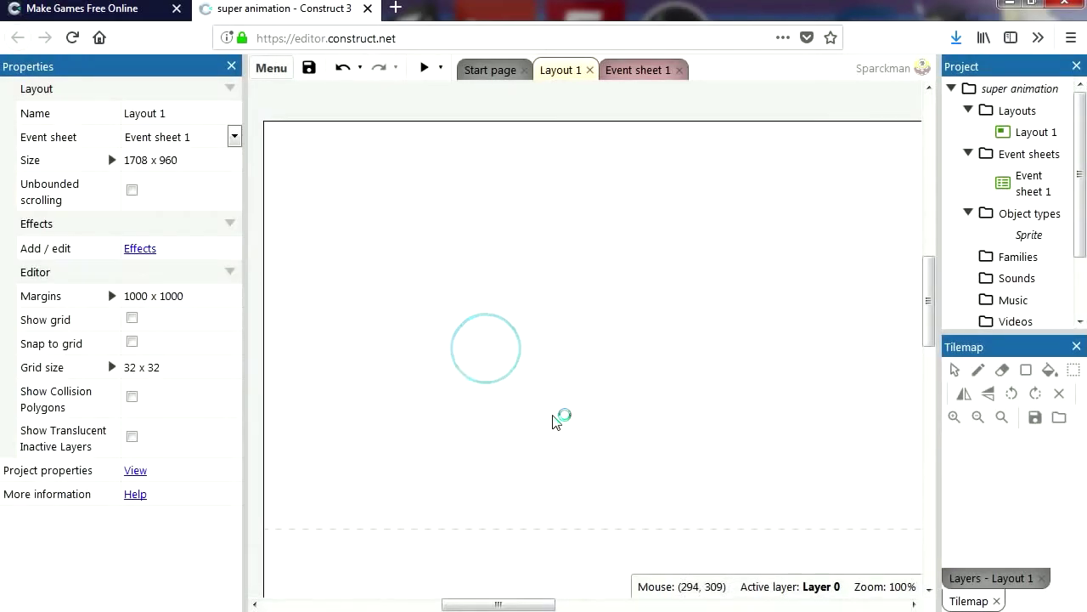
left_click_drag(255, 293, 138, 228)
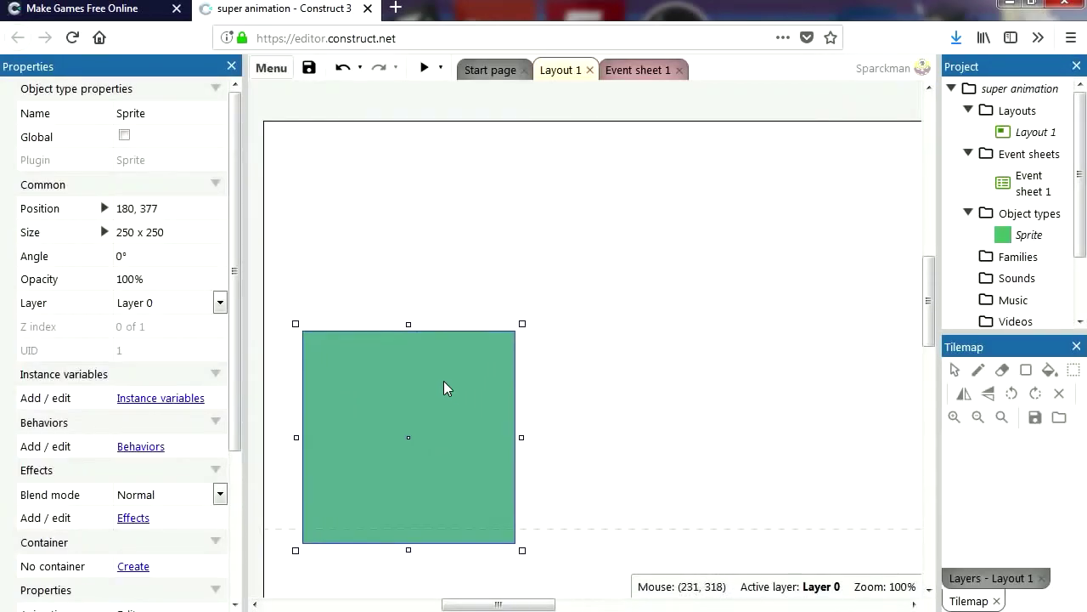
Stretch the green sprite into an 854 x 144 ground strip, then insert another object.
left_click_drag(444, 383, 413, 379)
left_click_drag(483, 303, 470, 396)
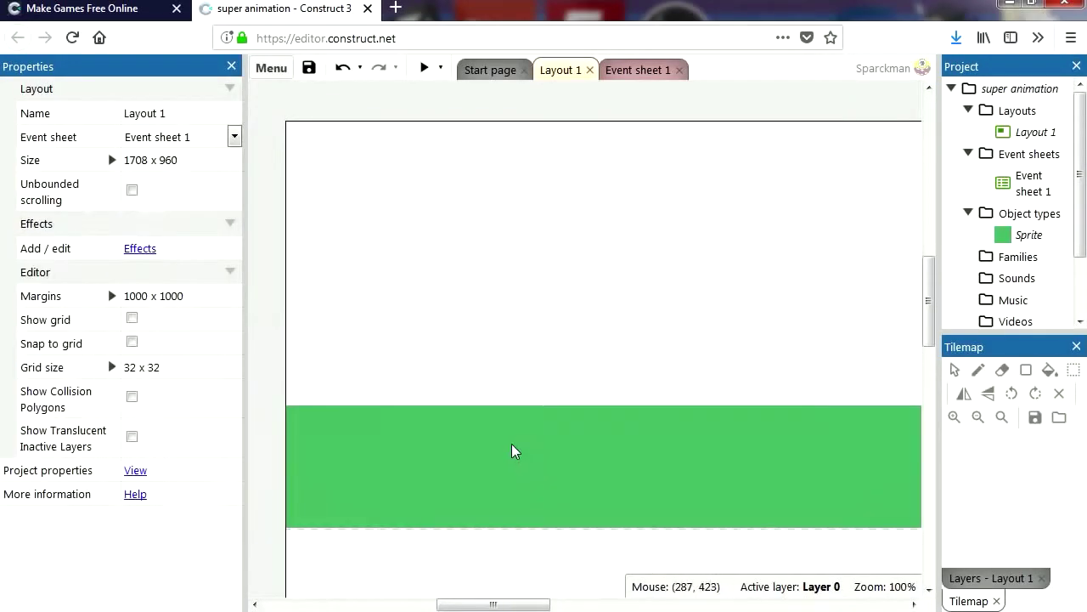
left_click(512, 448)
left_click(549, 323)
right_click(471, 331)
left_click(553, 340)
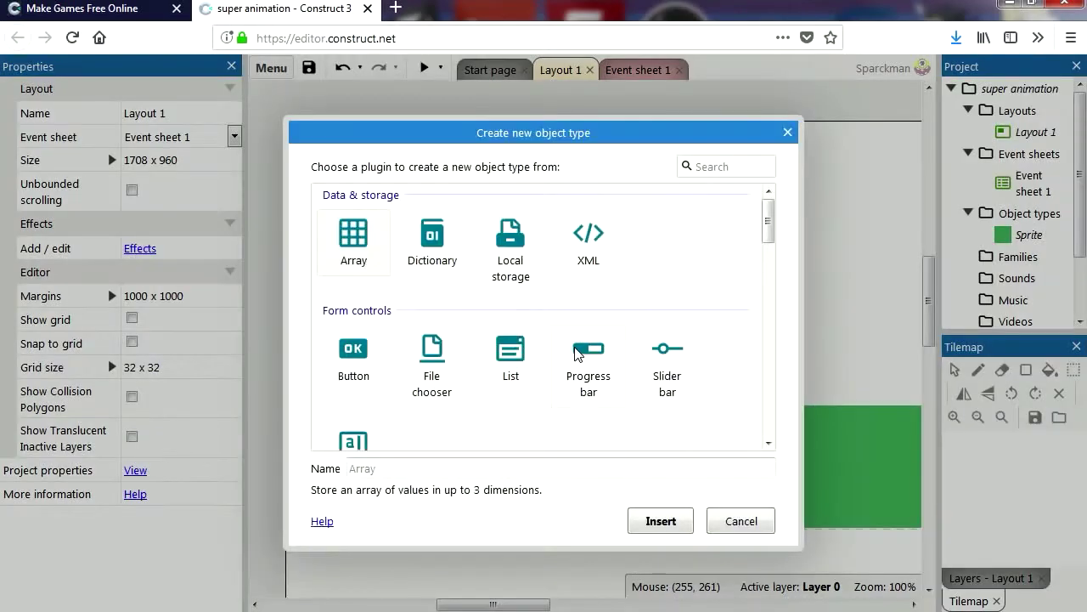
Insert a second Sprite, Sprite2, into the layout.
left_click_drag(765, 231, 770, 297)
double_click(682, 257)
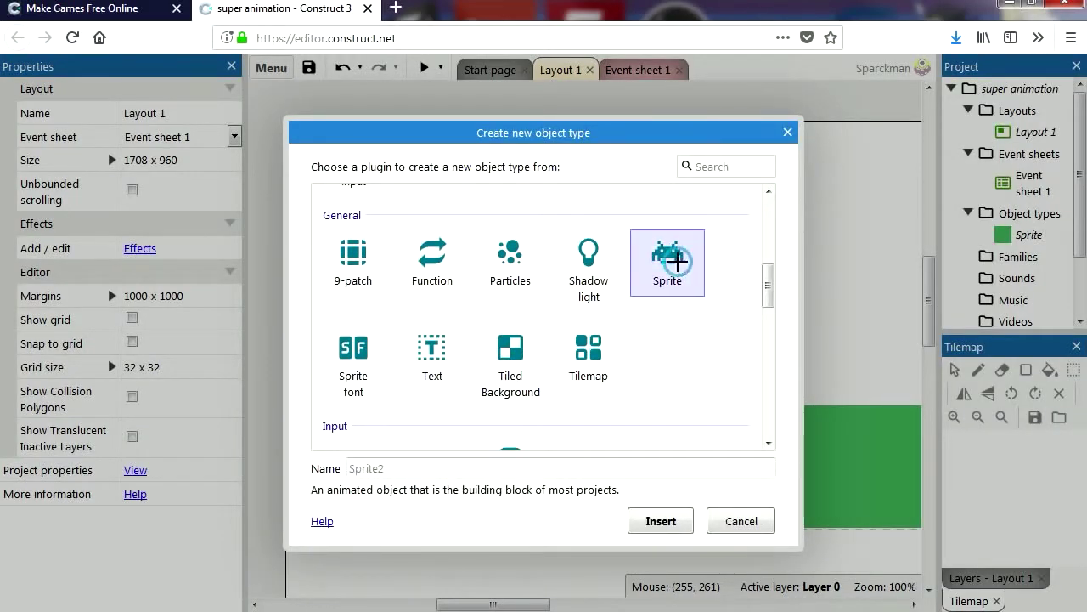
left_click(541, 318)
Resize Sprite2's blank image to 160 x 160 pixels and zoom the canvas to 200%.
left_click(819, 97)
double_click(590, 272)
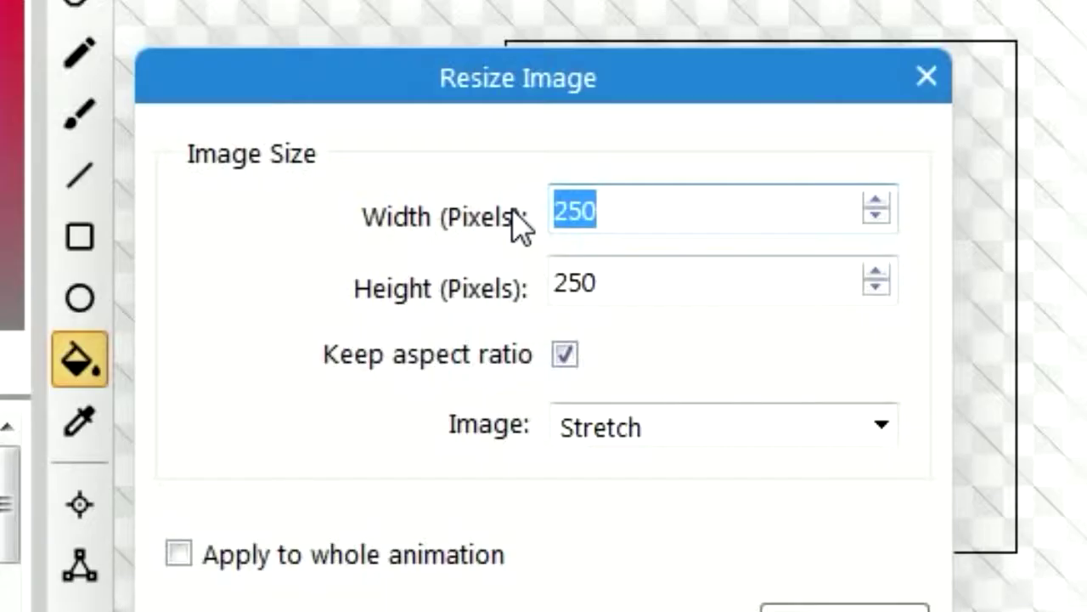
type("15")
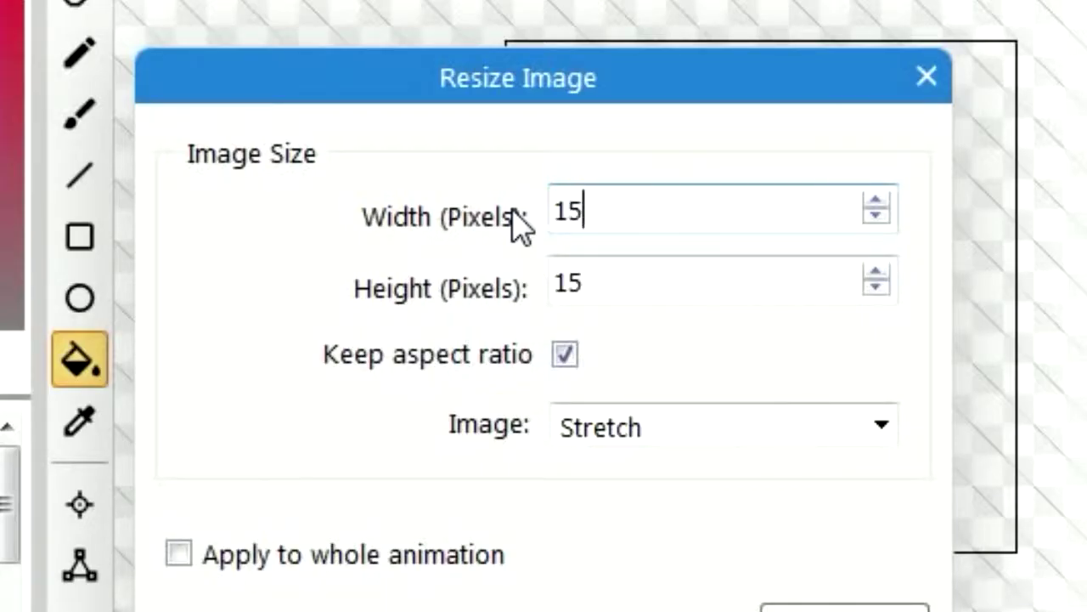
left_click_drag(602, 209, 507, 209)
type("160")
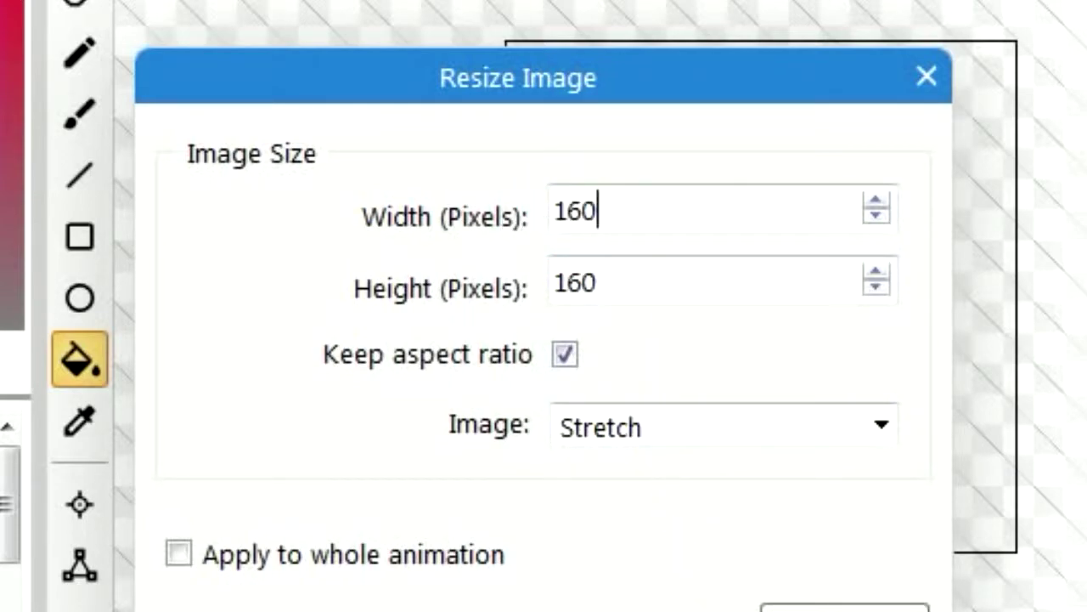
left_click(845, 608)
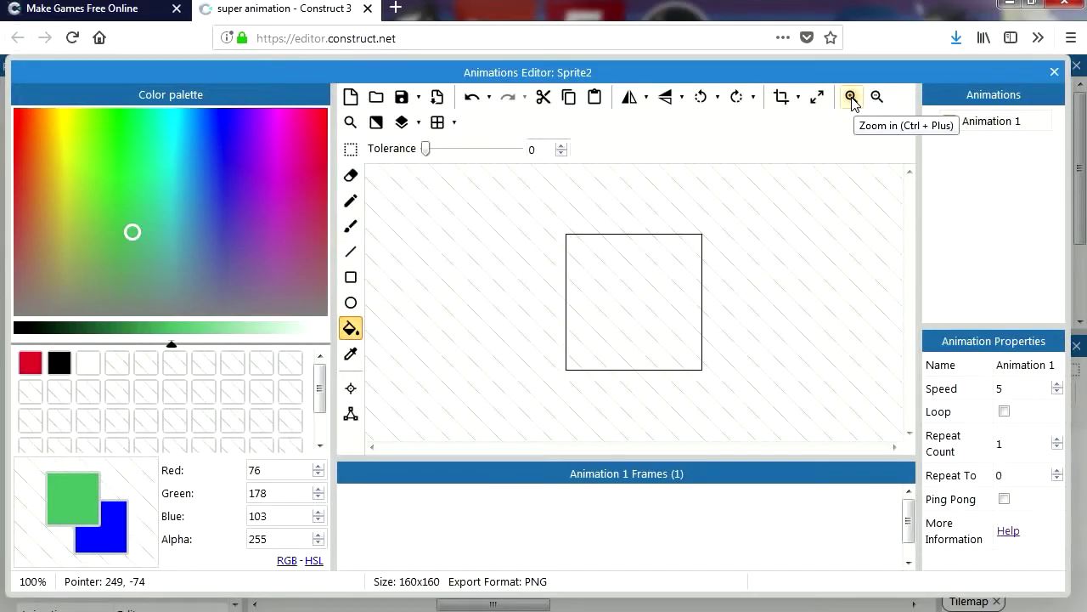
left_click(851, 97)
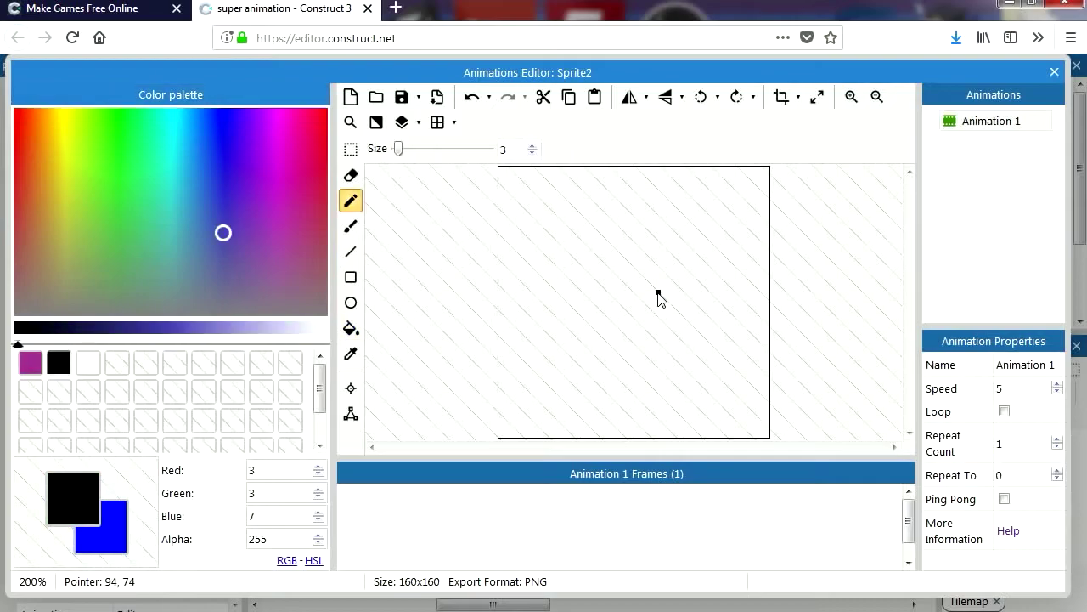
Draw the blob's two eyes and body outline with the black pencil.
left_click_drag(664, 300, 670, 255)
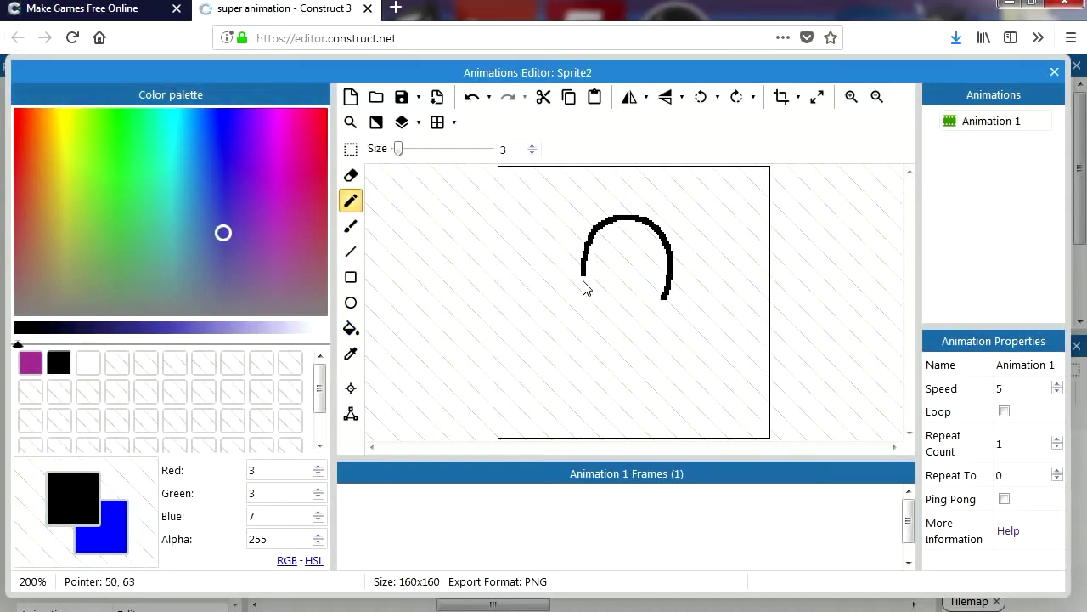
mouse_move(659, 231)
left_mouse_down()
mouse_move(691, 212)
mouse_move(732, 229)
mouse_move(744, 280)
left_mouse_up()
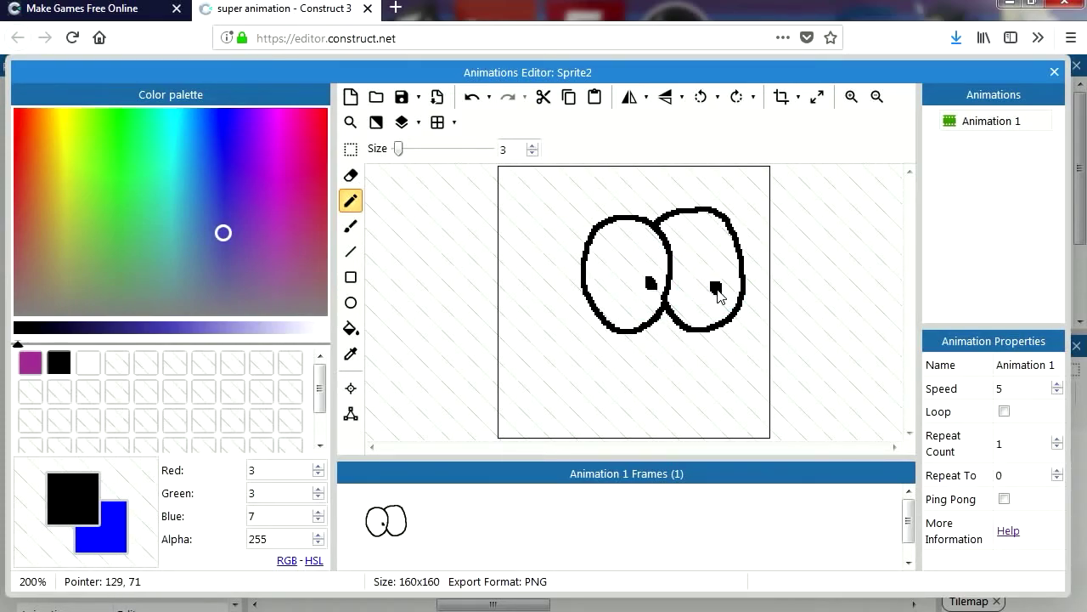
key("ctrl+z")
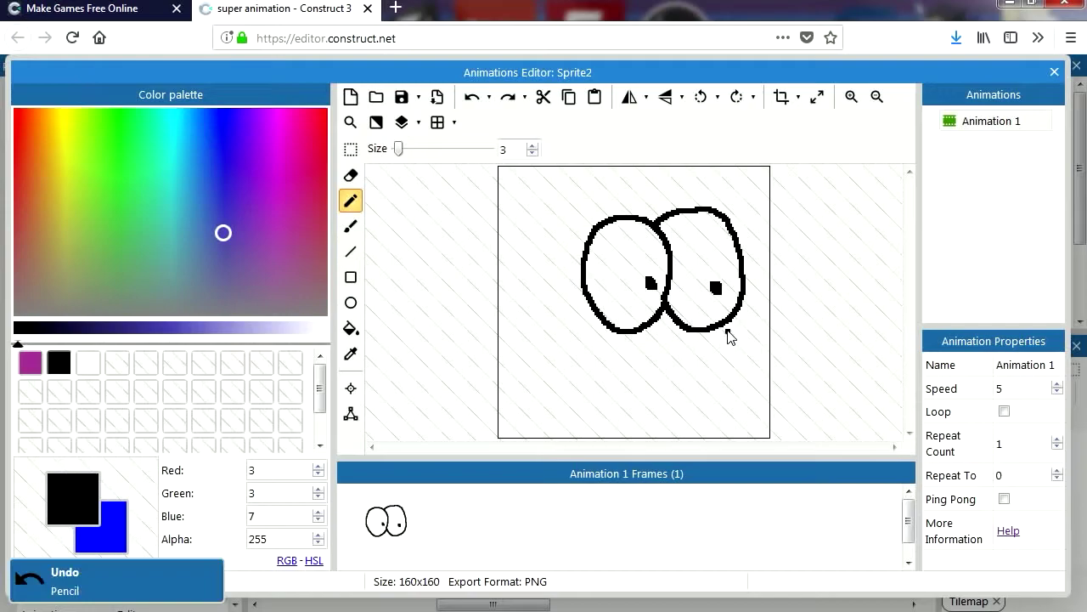
left_click_drag(722, 330, 705, 396)
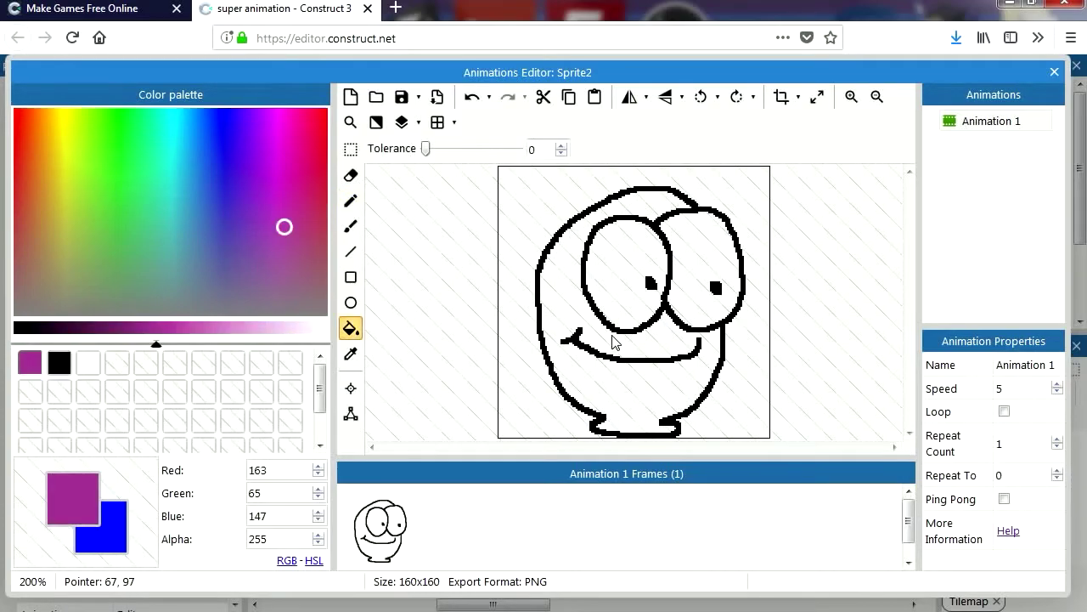
Fill the blob's body purple and both eyes white.
left_click(641, 368)
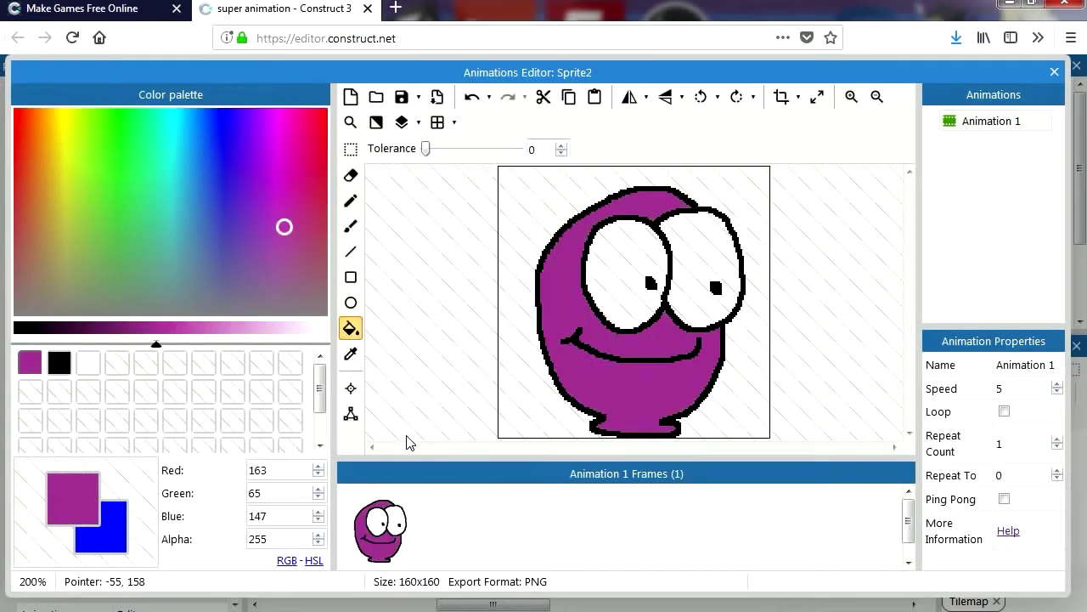
left_click(95, 364)
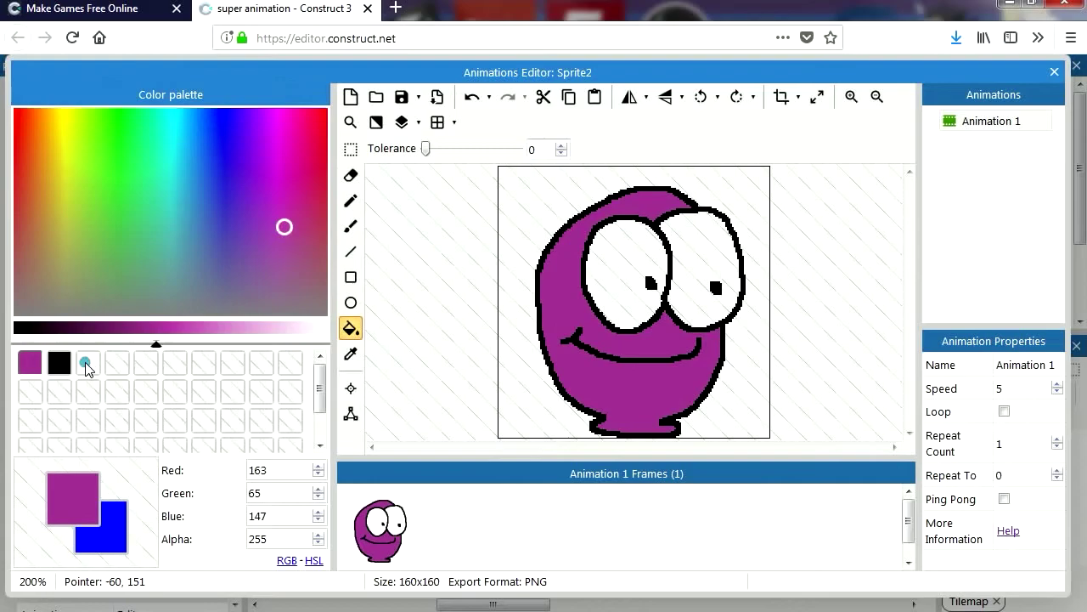
left_click(621, 263)
left_click(716, 259)
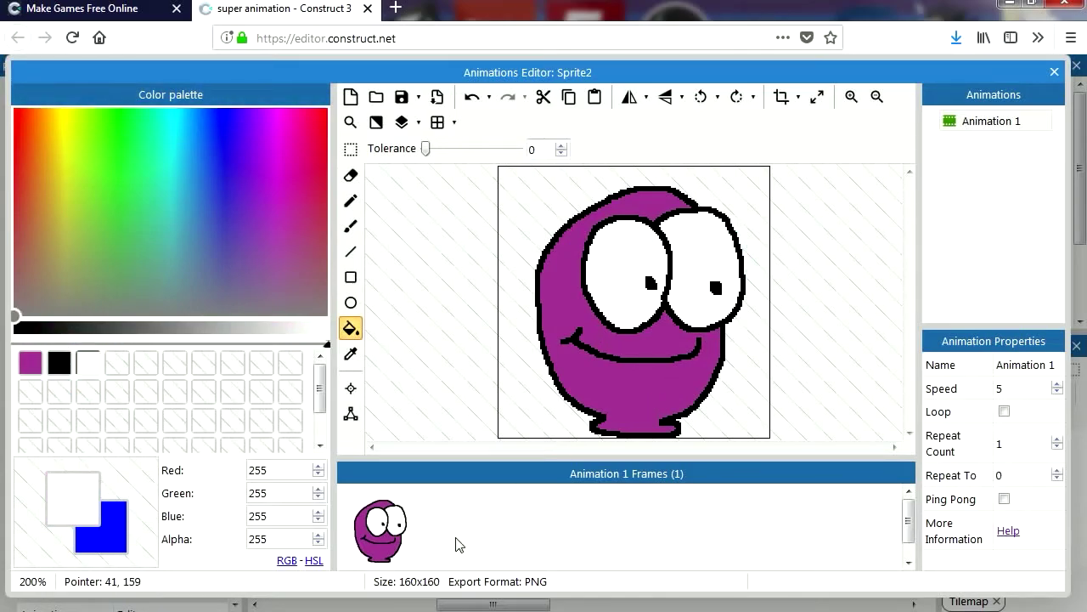
Duplicate the blob frame and nudge the copy's upper body a few pixels down.
right_click(387, 538)
left_click(422, 548)
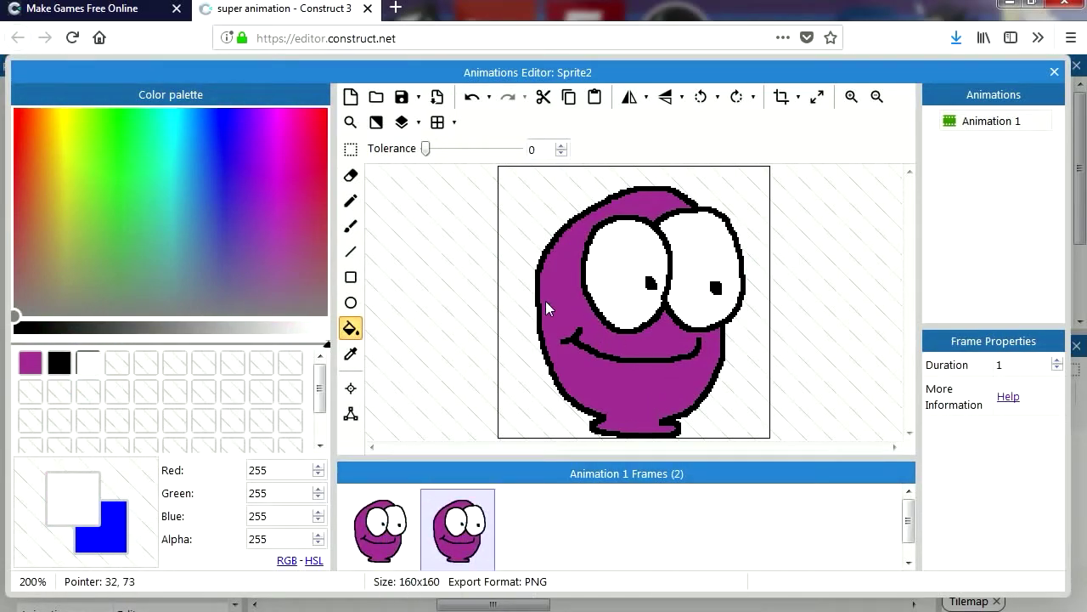
left_click(350, 153)
left_click_drag(495, 169, 804, 387)
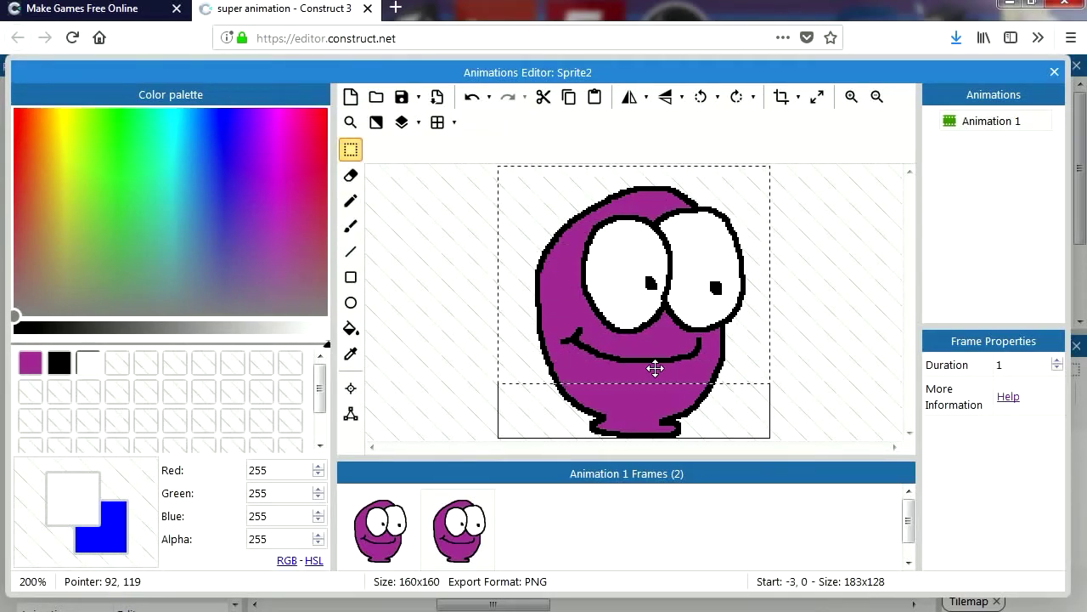
left_click_drag(656, 368, 654, 372)
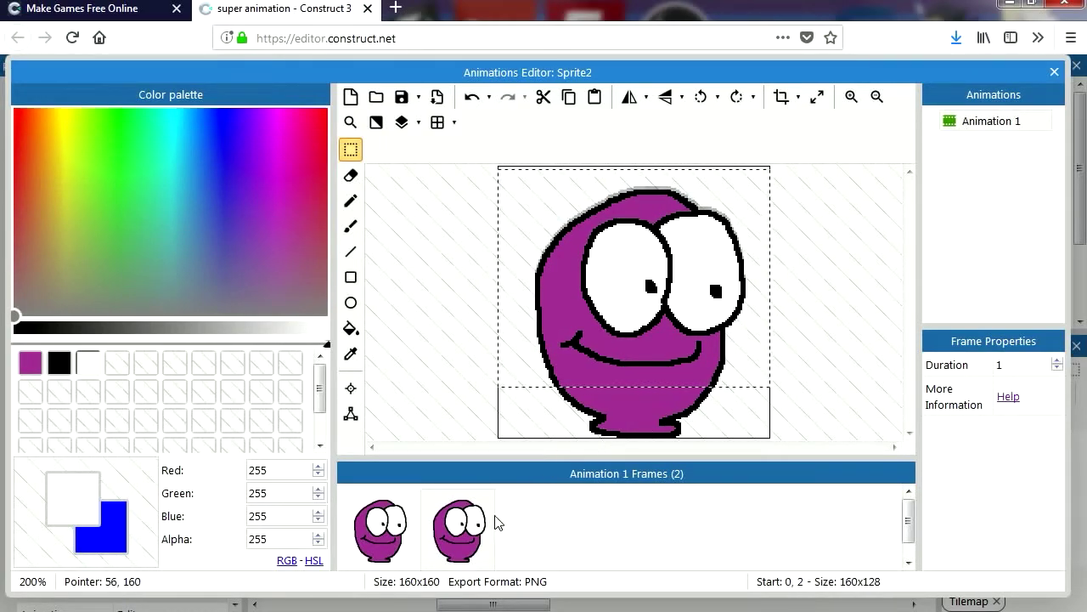
left_click(424, 520)
left_click(391, 534)
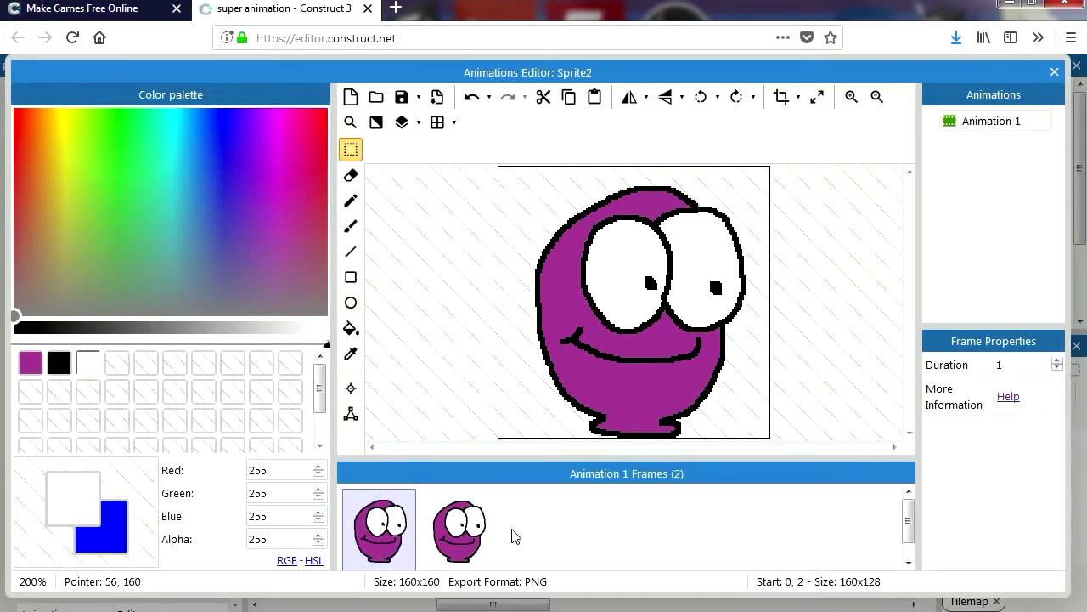
left_click(975, 124)
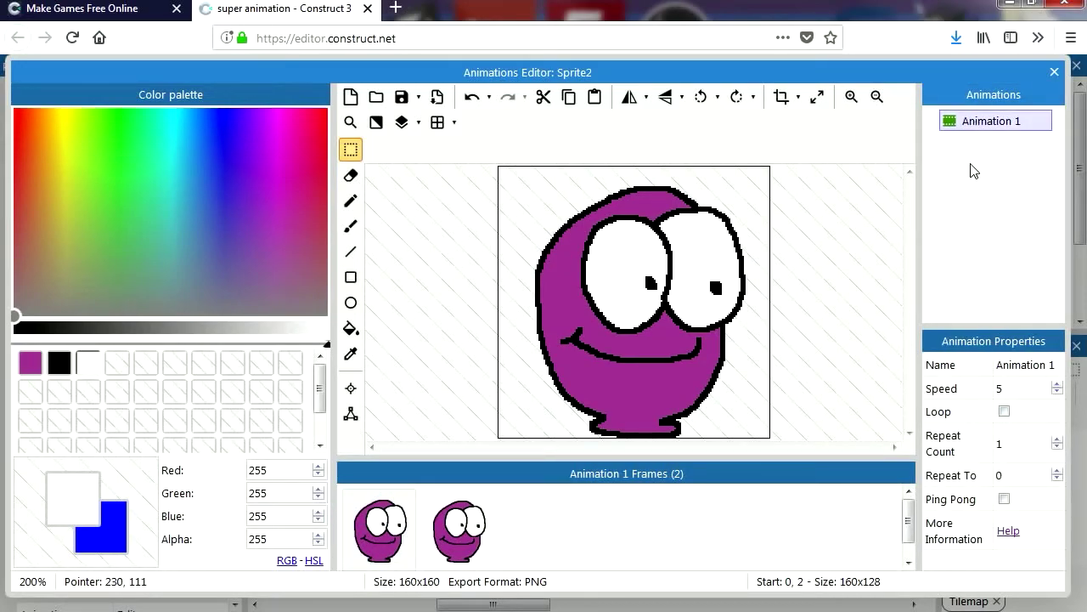
Make Animation 1 loop and preview it playing.
left_click(1005, 412)
left_click(1009, 392)
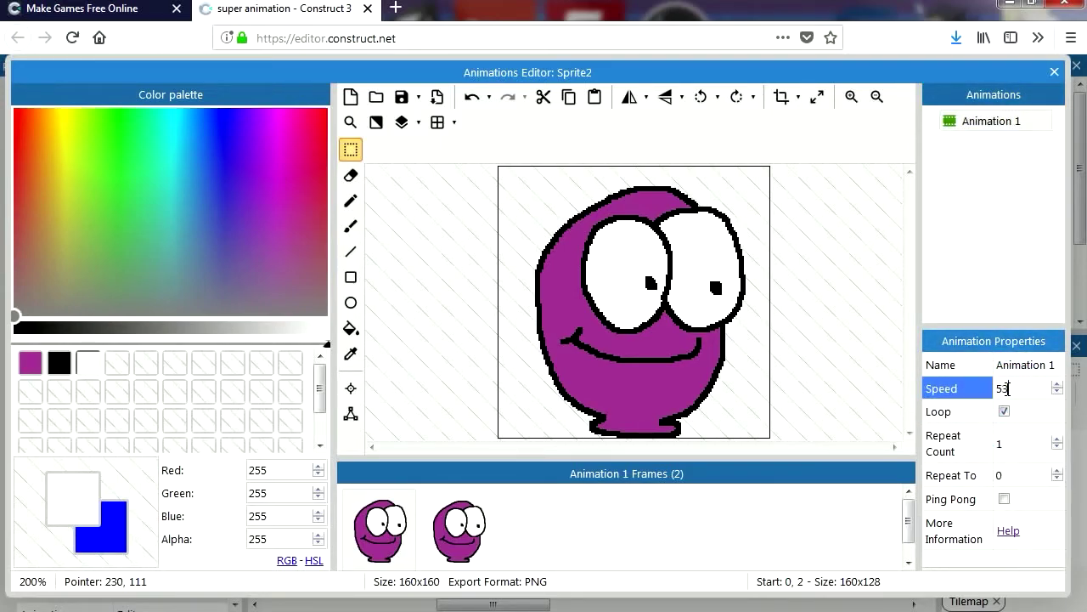
left_click(991, 122)
right_click(990, 121)
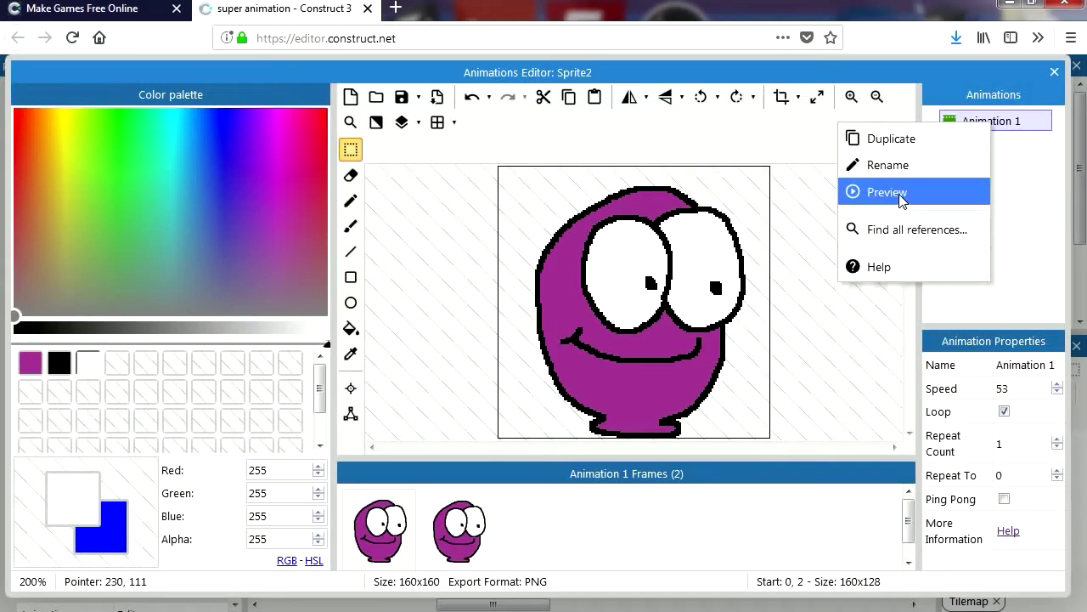
left_click(898, 192)
left_click(746, 221)
Set the animation speed to 3, preview it again, and close the Animations Editor.
left_click(1018, 390)
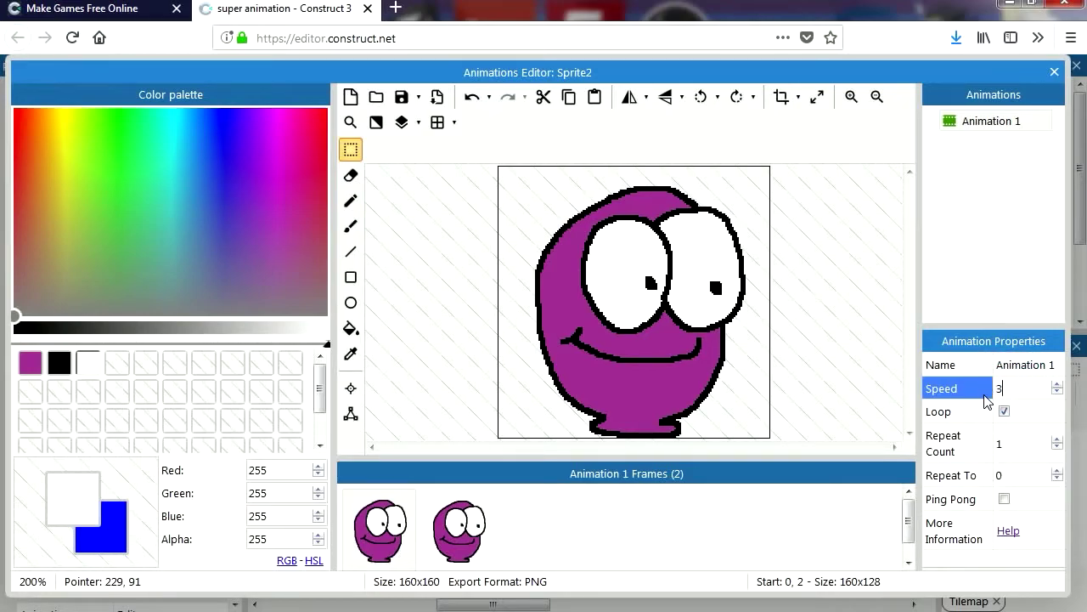
key("Tab")
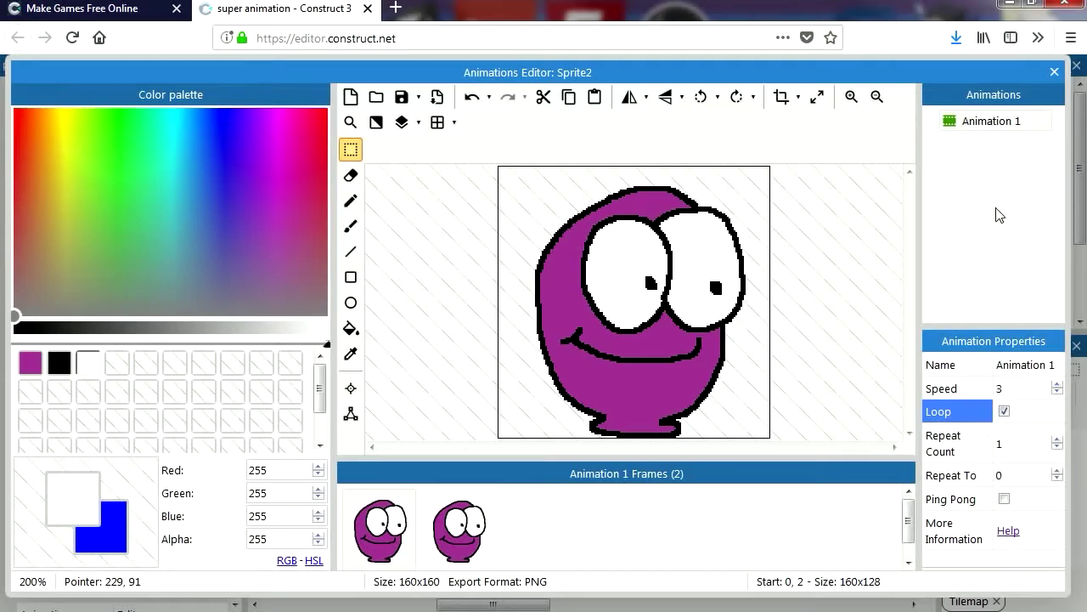
left_click(978, 124)
right_click(978, 124)
left_click(884, 189)
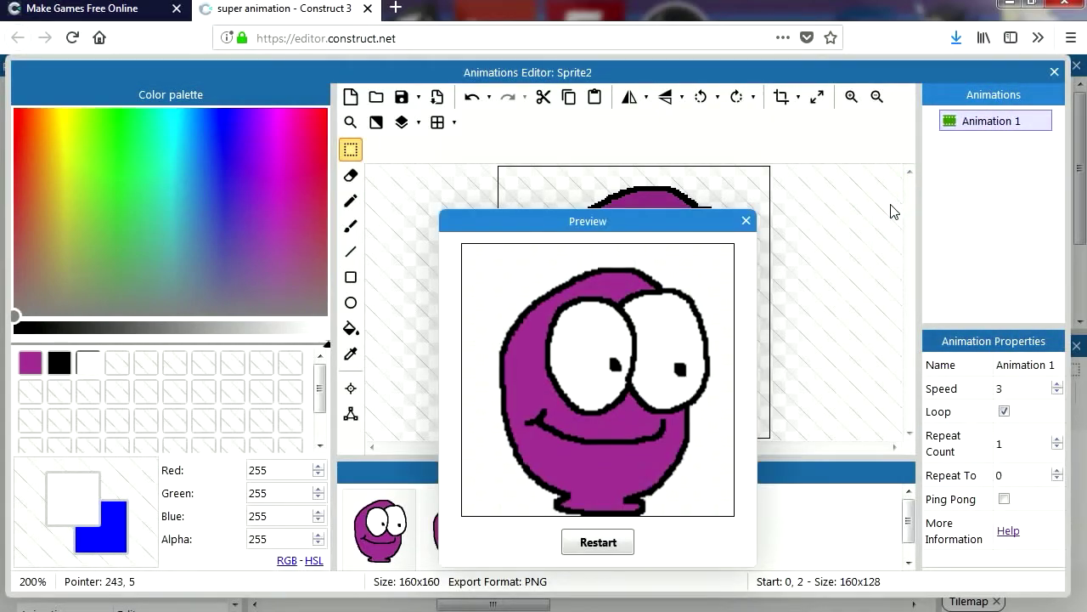
left_click(746, 222)
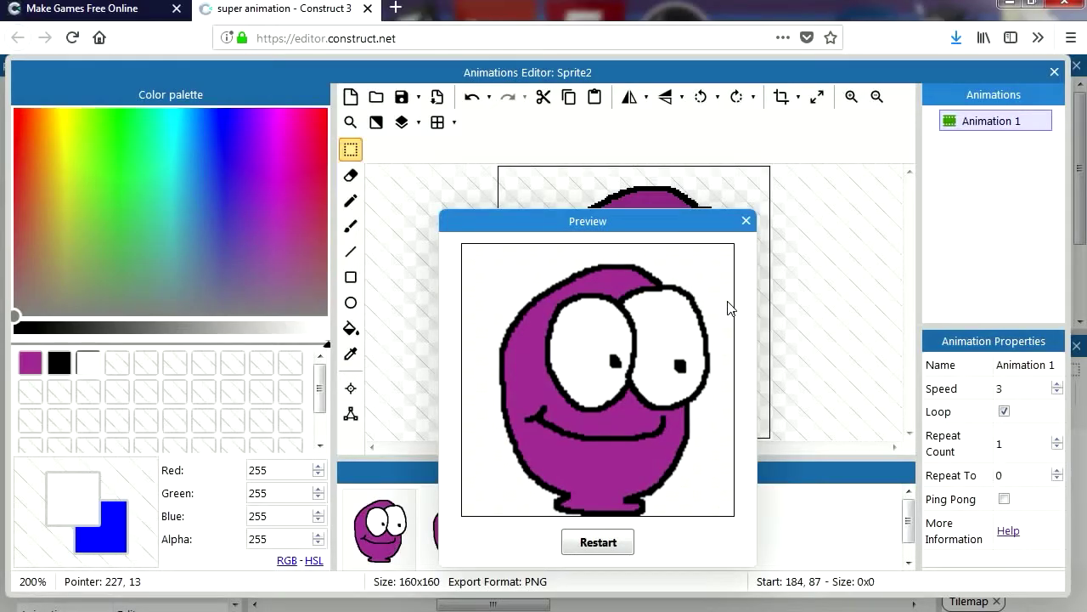
left_click(746, 222)
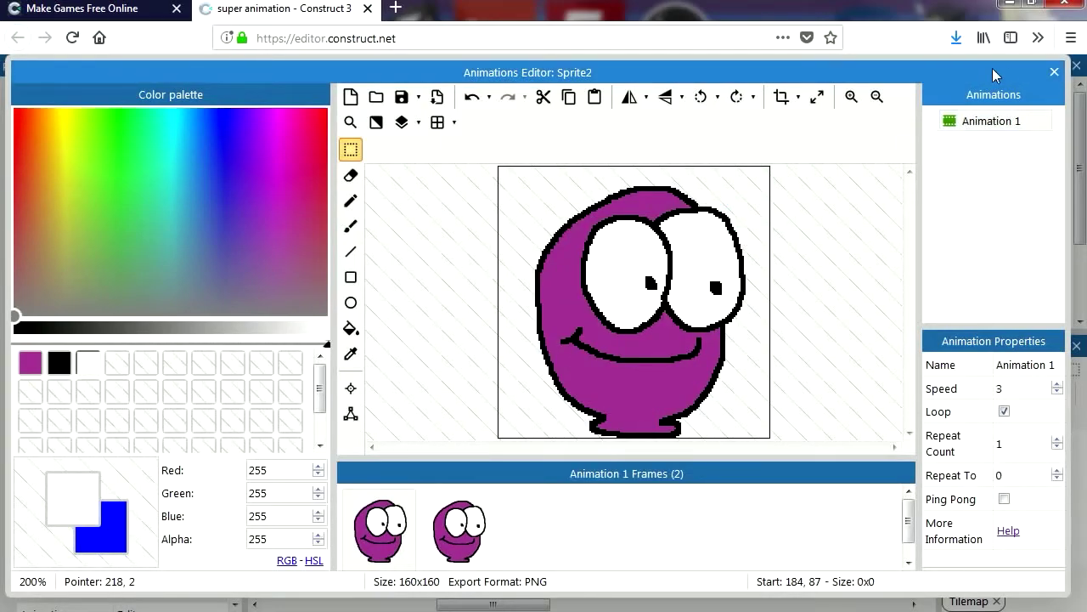
left_click(1054, 71)
left_click(136, 470)
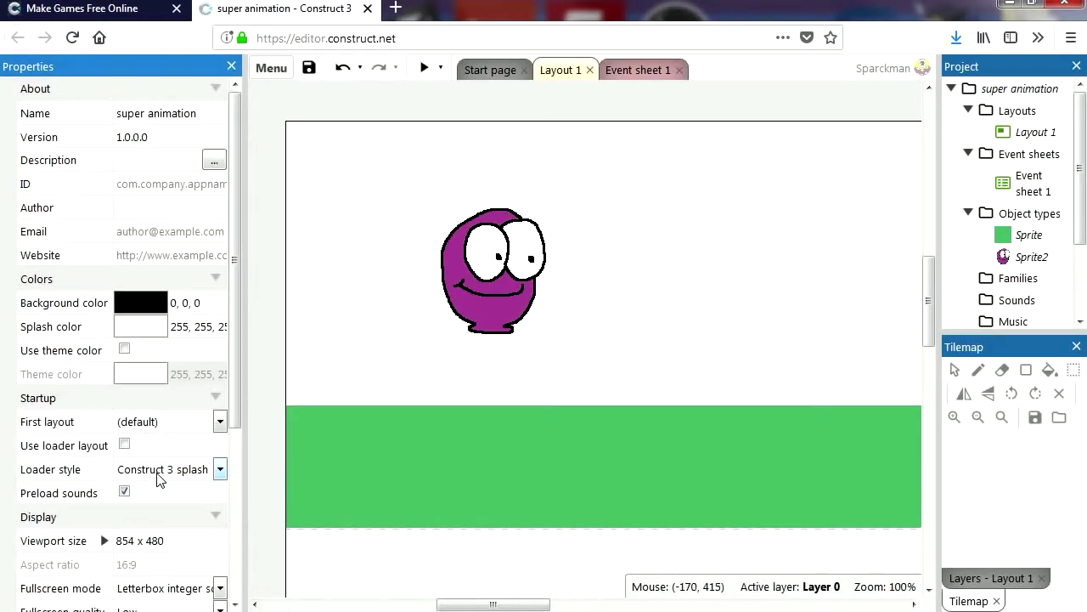
Set the project's Fullscreen mode to Scale outer and run a quick game preview.
scroll(236, 534, "down", 4)
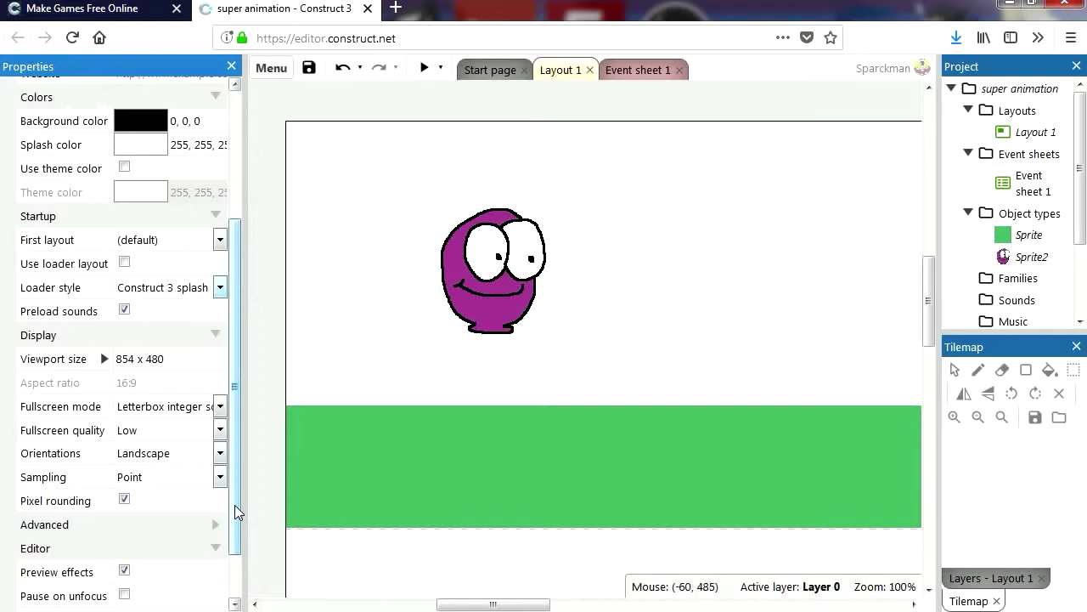
left_click(220, 407)
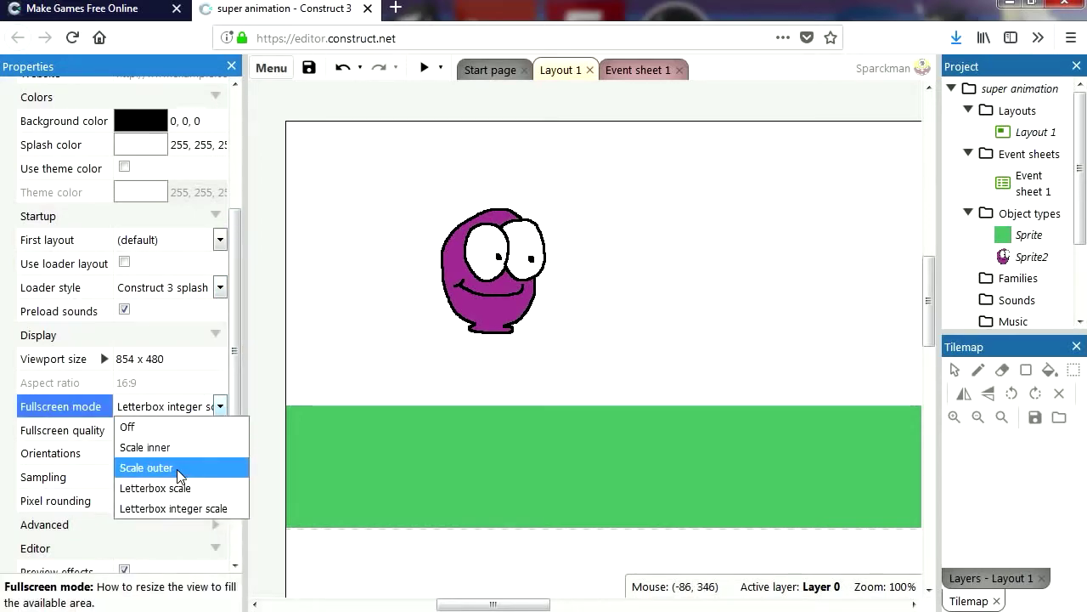
left_click(177, 469)
left_click(423, 68)
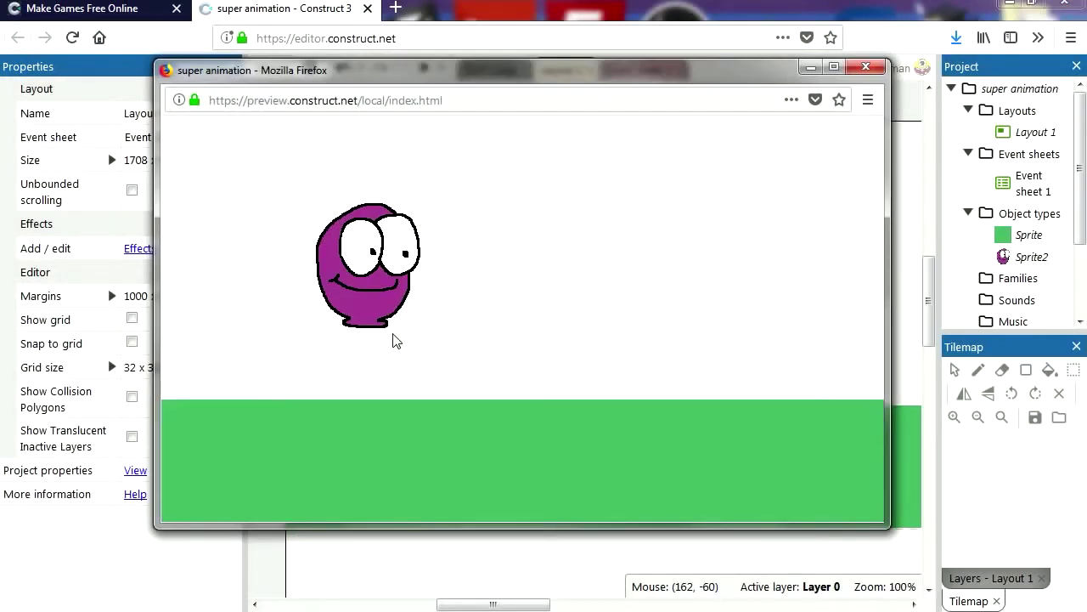
key("ctrl+w")
left_click(493, 292)
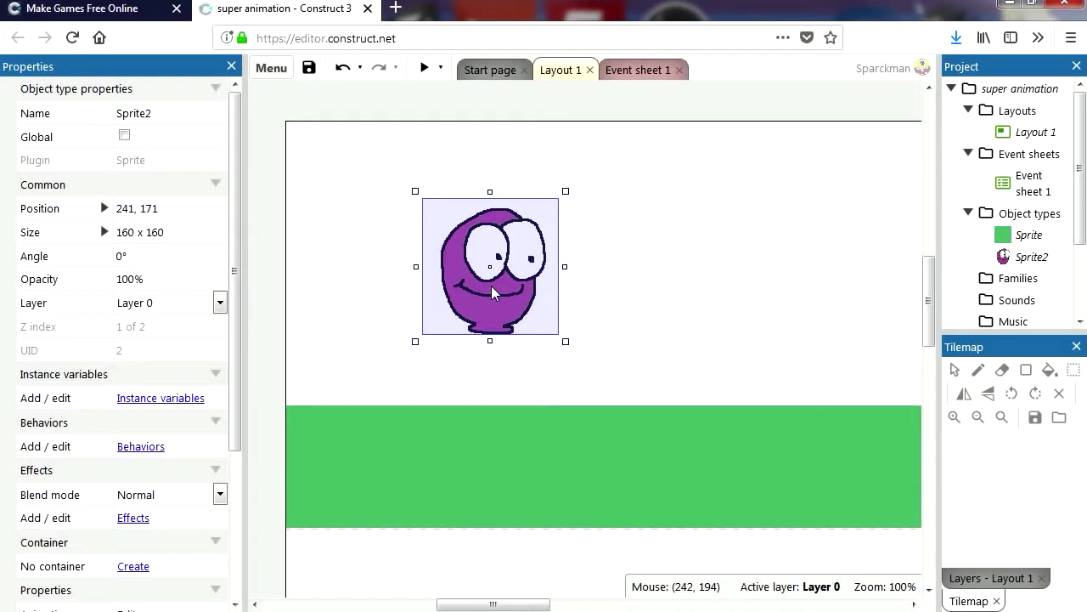
Add the Platform behavior to the purple blob Sprite2.
left_click(141, 446)
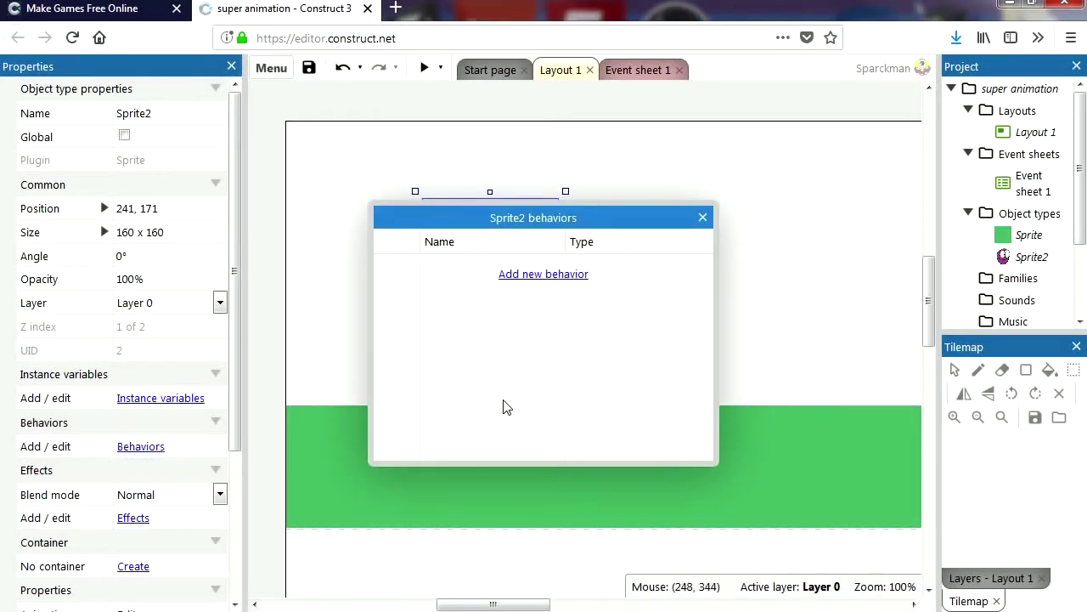
left_click(554, 275)
left_click_drag(776, 250, 760, 427)
left_click(439, 445)
left_click(675, 523)
key("Escape")
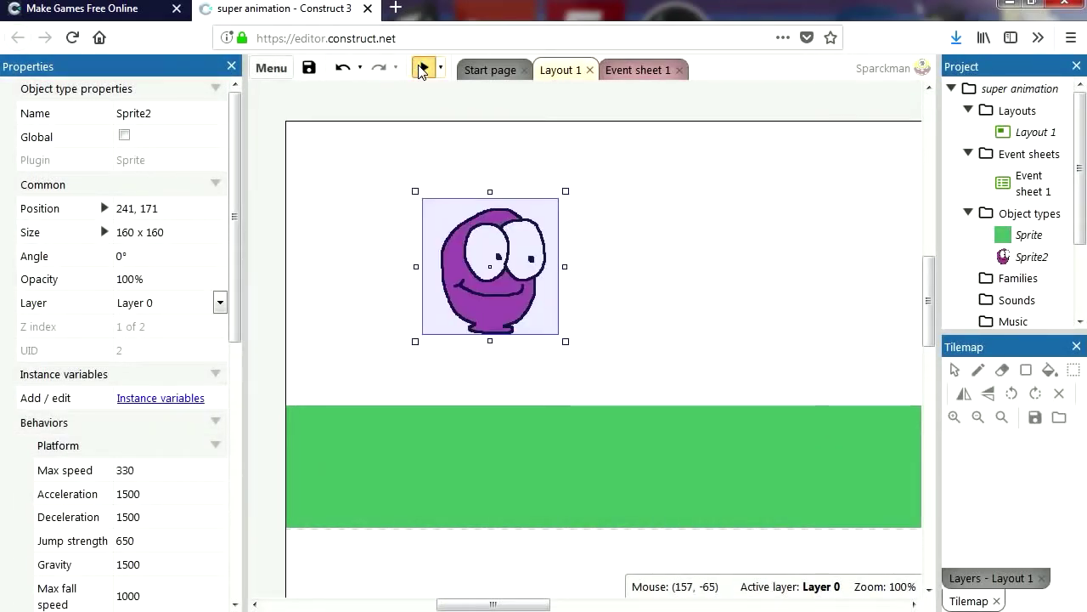
Preview the game, where the blob falls out of view.
left_click(422, 71)
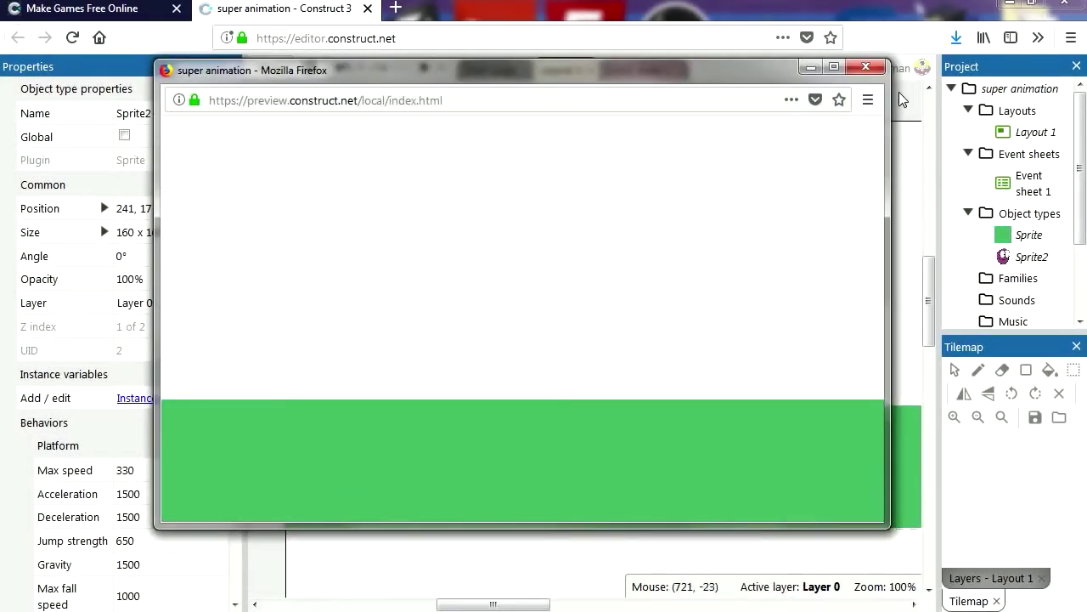
left_click(866, 67)
left_click(520, 438)
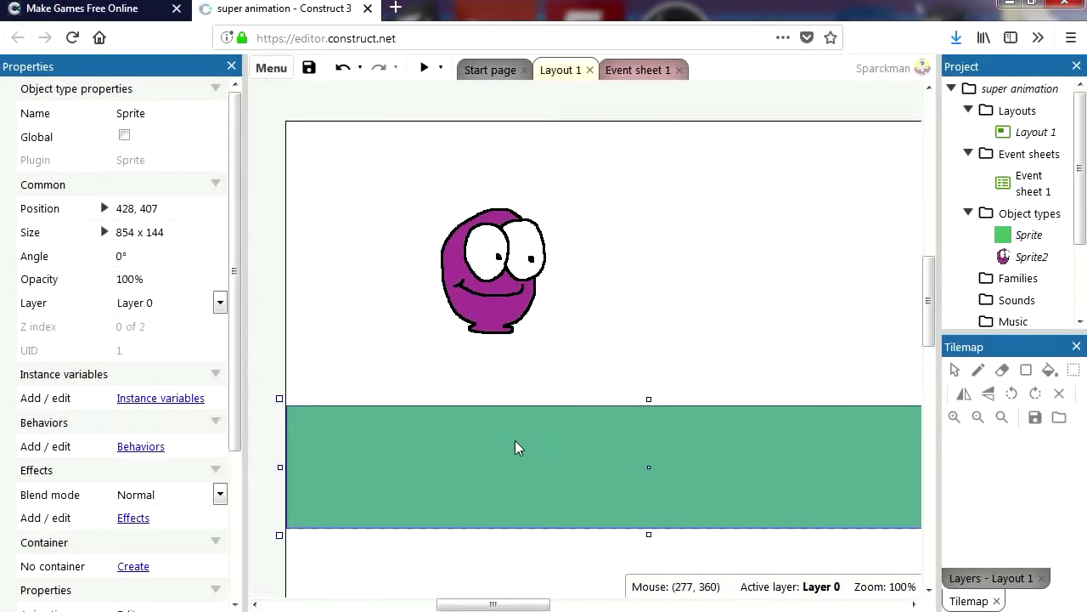
Add the Solid behavior to the green ground sprite.
left_click(233, 429)
left_click(143, 385)
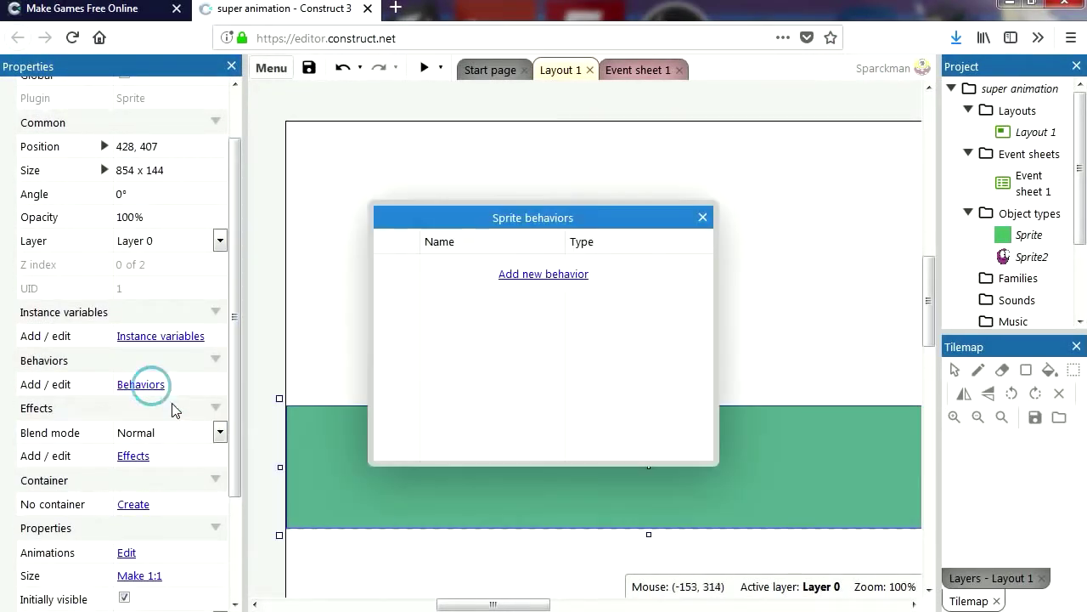
left_click(552, 273)
left_click(670, 233)
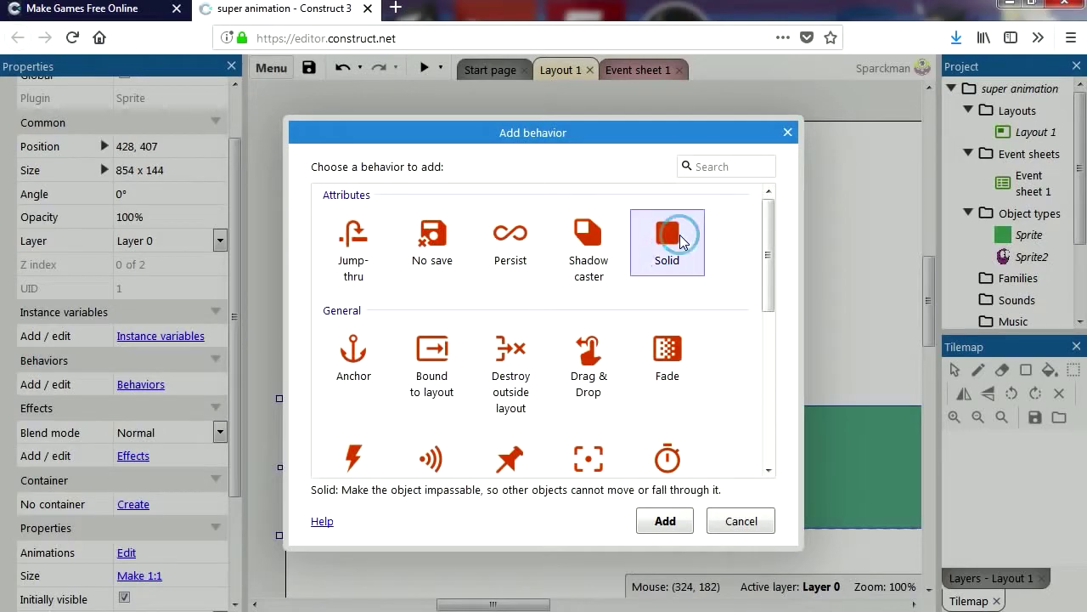
left_click(665, 521)
left_click(703, 217)
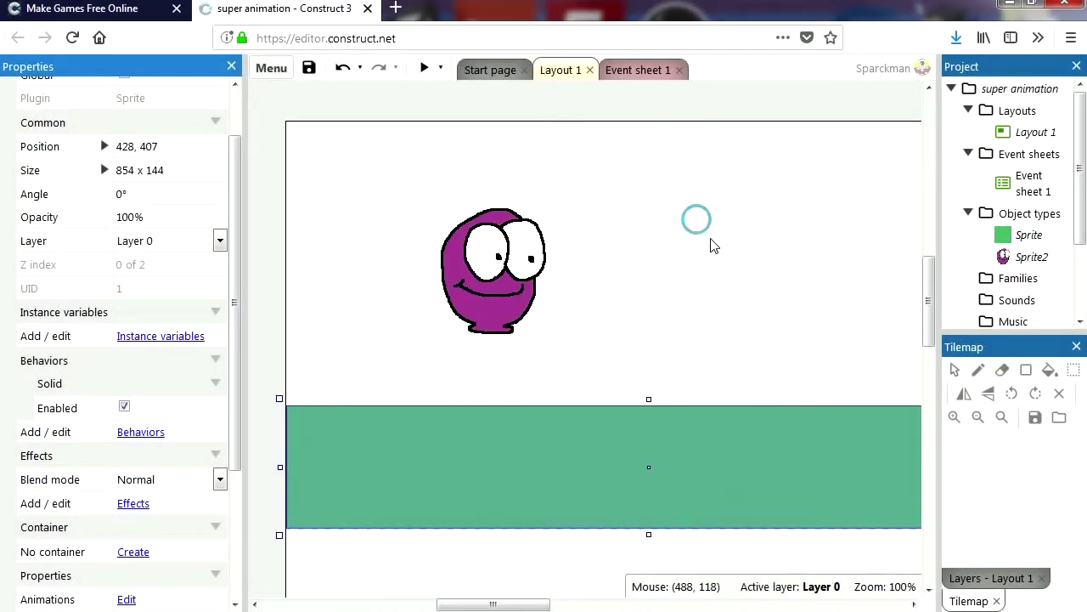
left_click(738, 293)
Preview the game, running and jumping the blob on the solid ground.
left_click(424, 68)
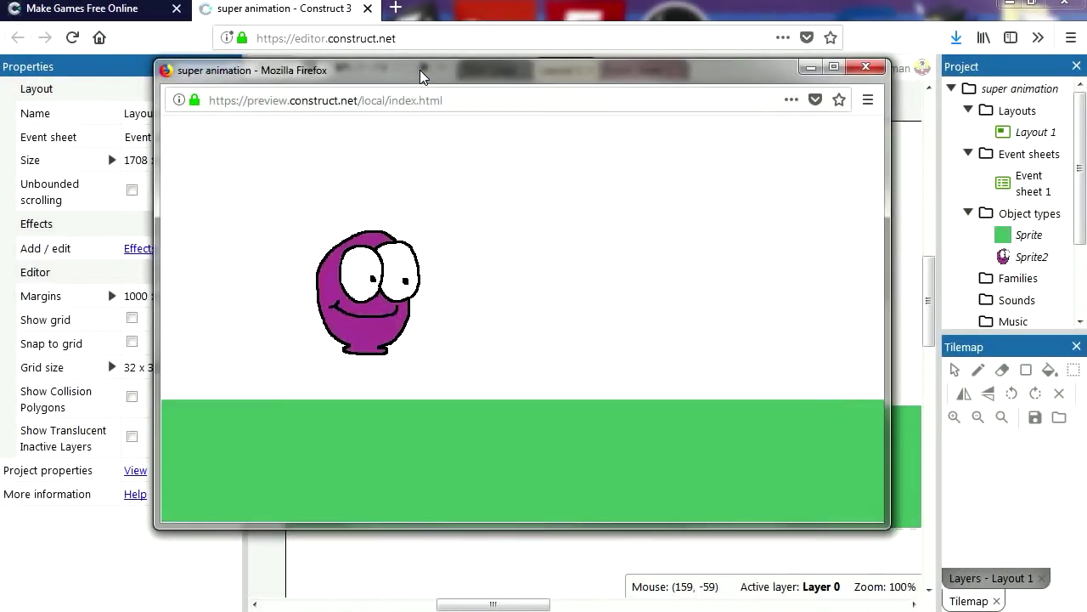
key("Up")
key("Left")
key("Right")
key("Left")
key("Right")
left_click(865, 68)
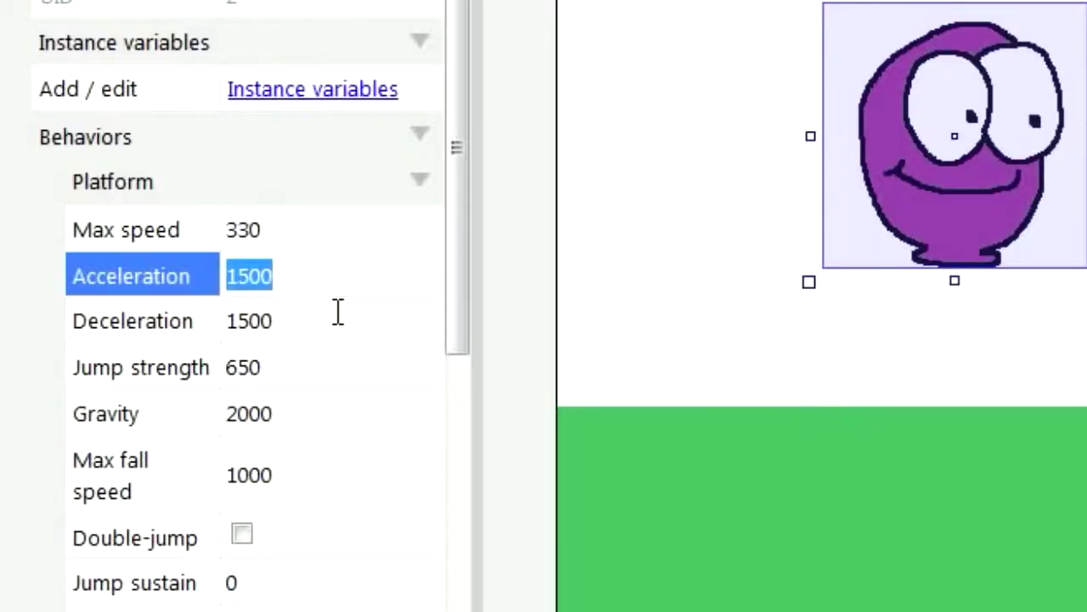
Set Sprite2's Platform acceleration and deceleration to 3000.
type("3000")
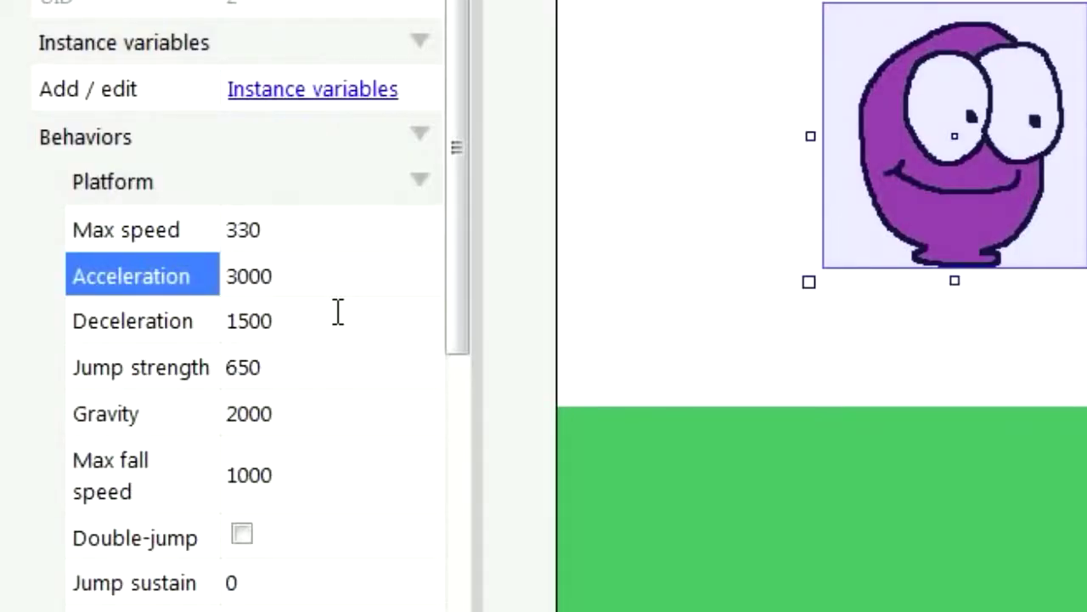
left_click(321, 320)
type("3000")
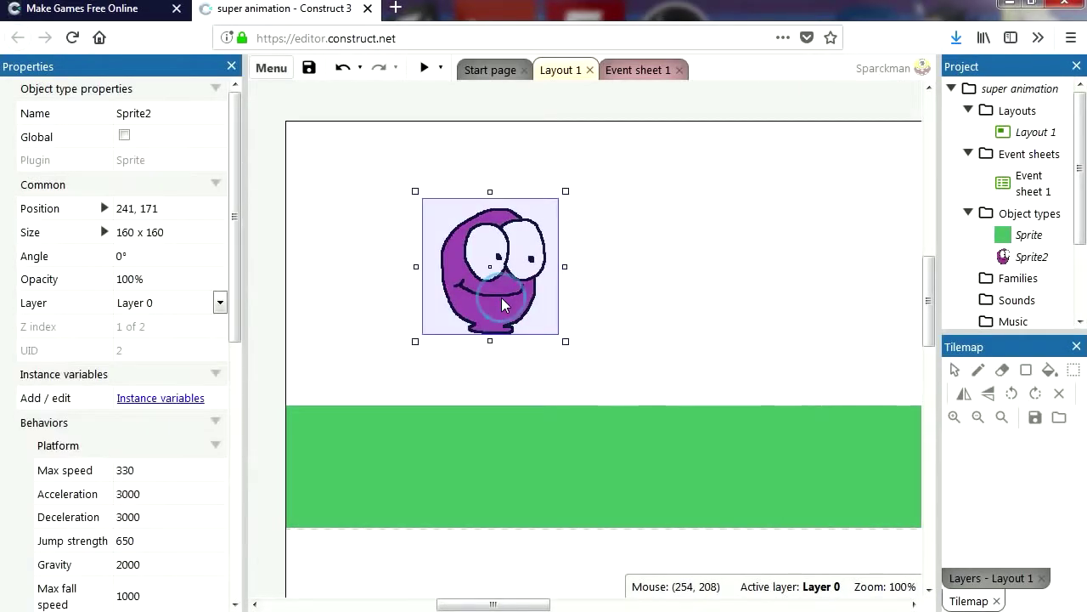
Open Sprite2's animations and rename Animation 1 to Idle.
double_click(501, 297)
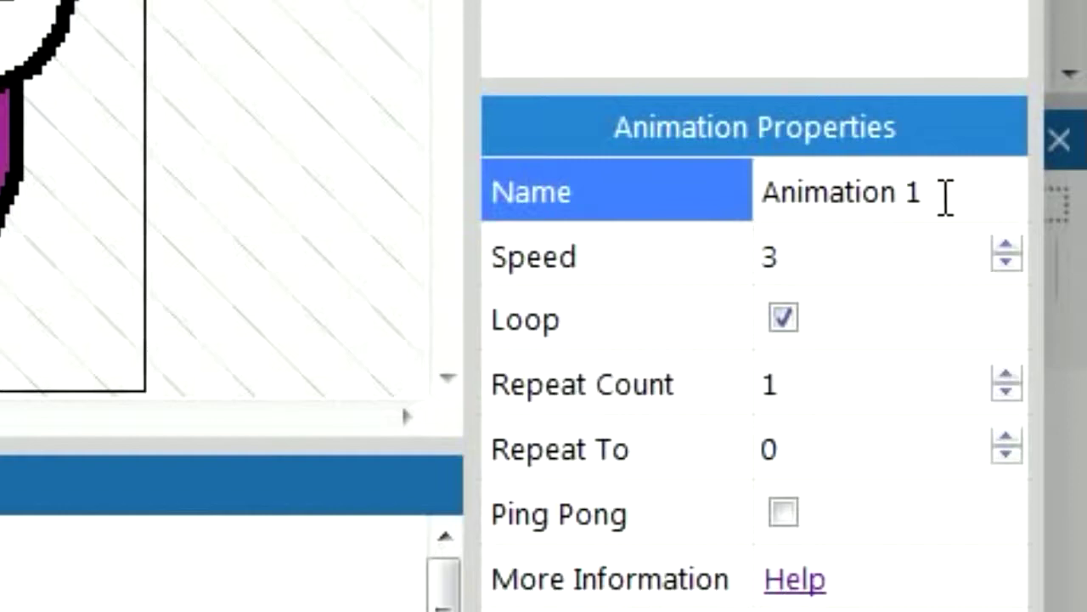
left_click_drag(946, 197, 714, 193)
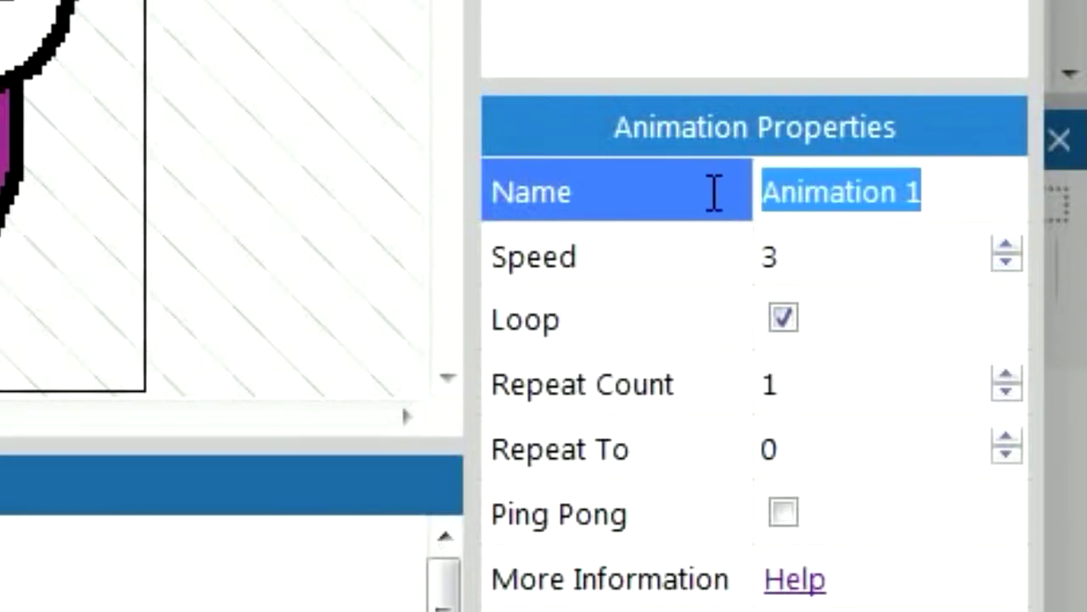
type("Idle")
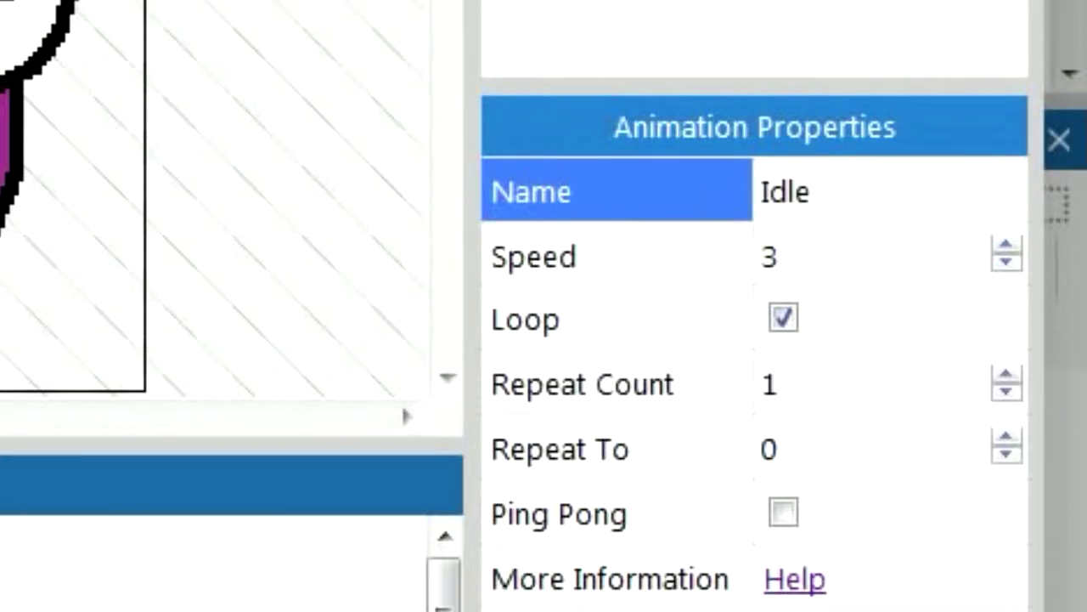
Duplicate Idle into a Walking animation and select its second frame.
right_click(906, 121)
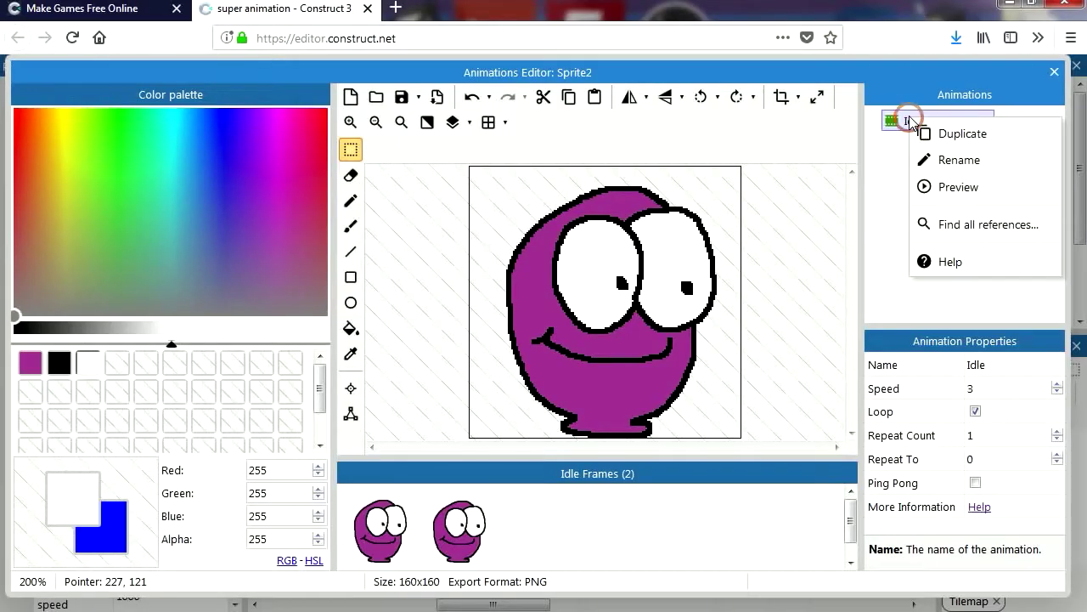
left_click(961, 135)
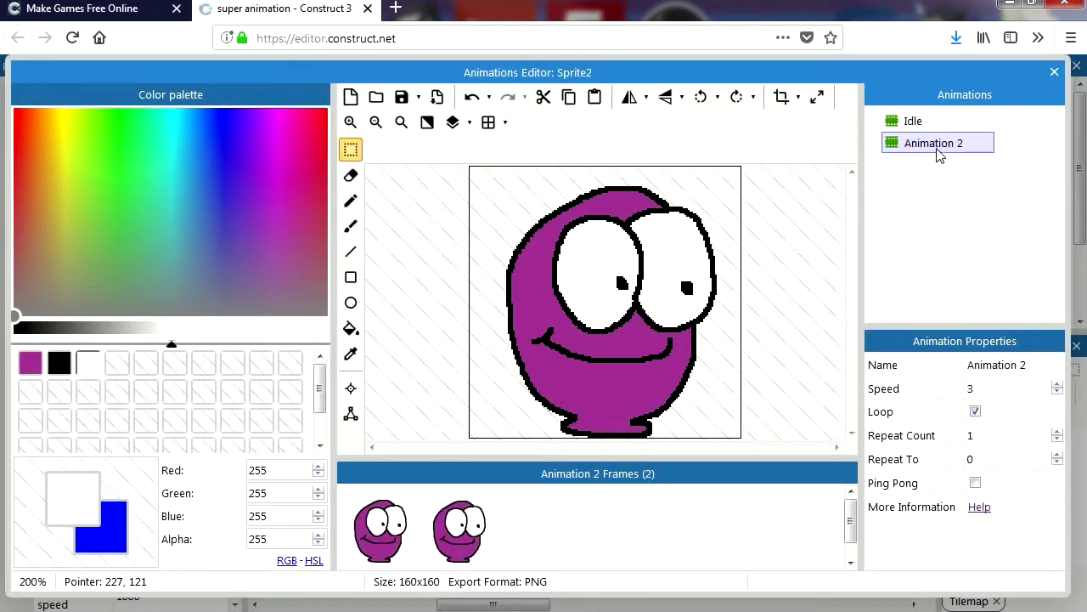
left_click(1028, 363)
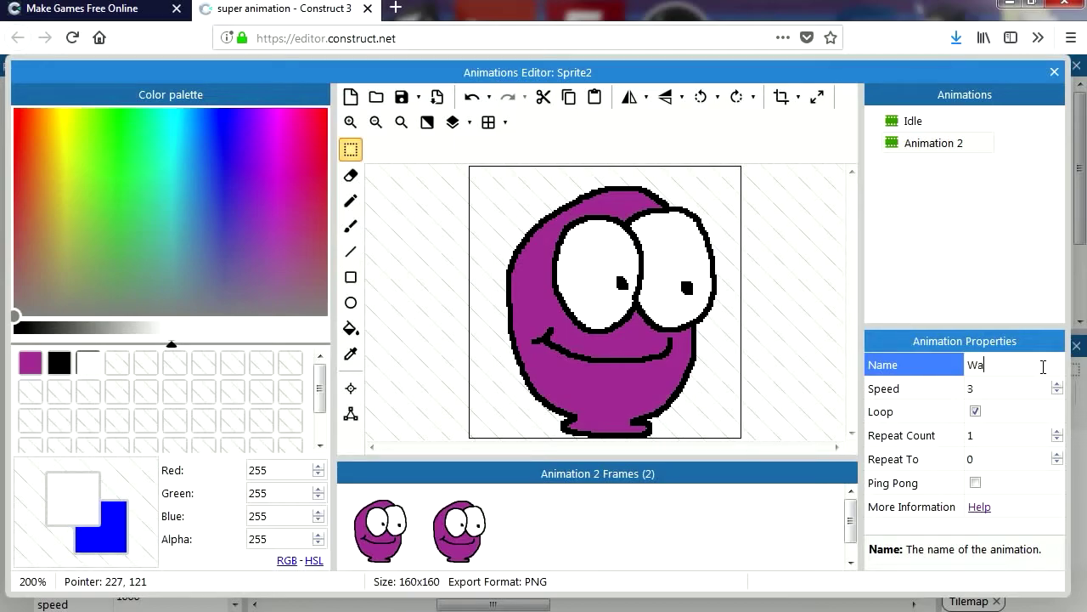
key("Tab")
left_click(963, 252)
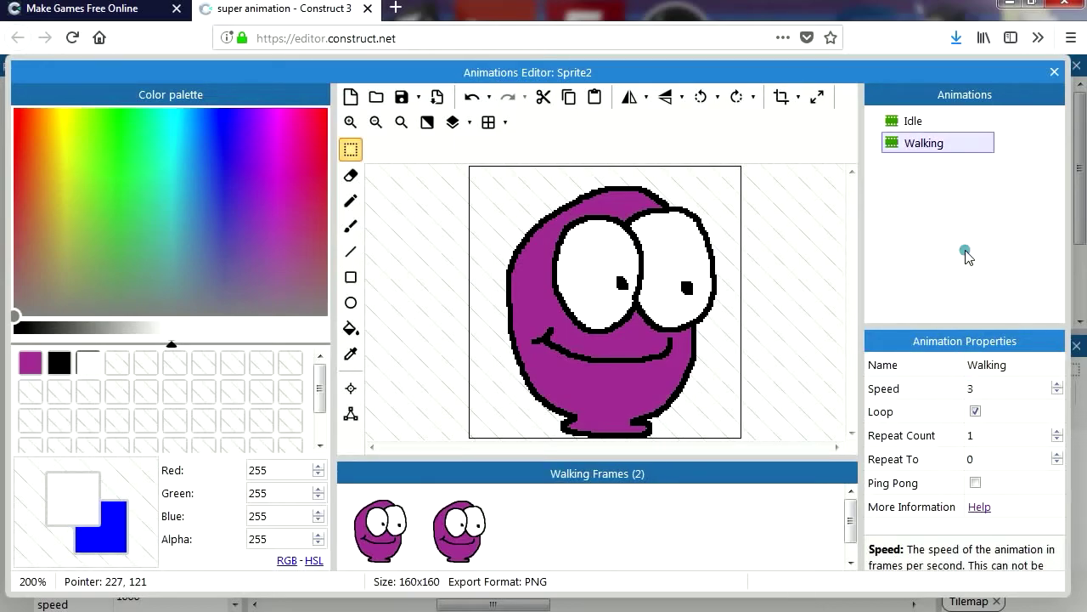
left_click(993, 394)
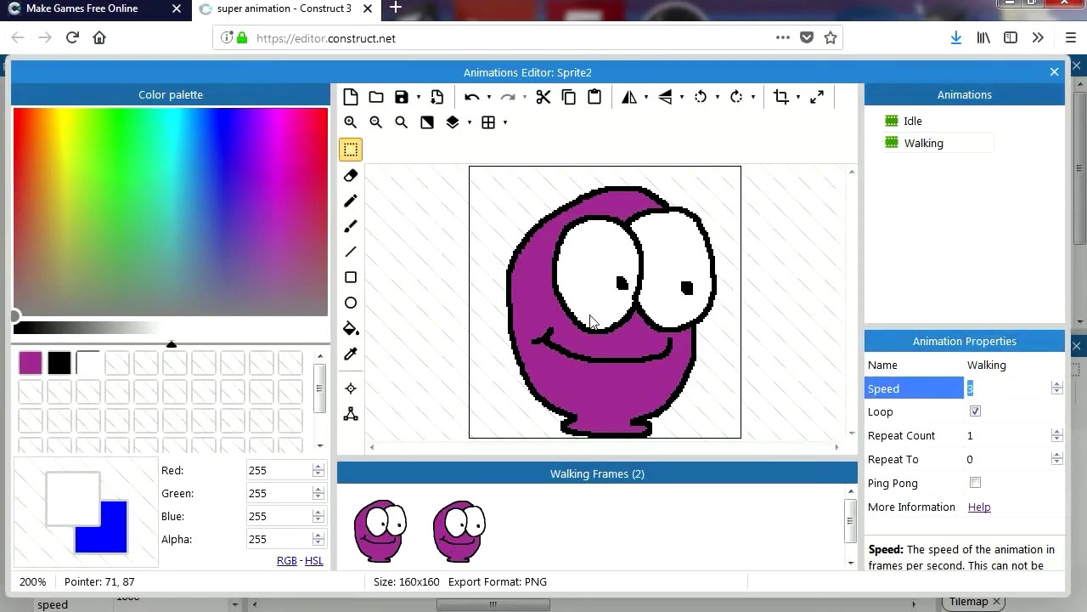
left_click(473, 565)
right_click(518, 535)
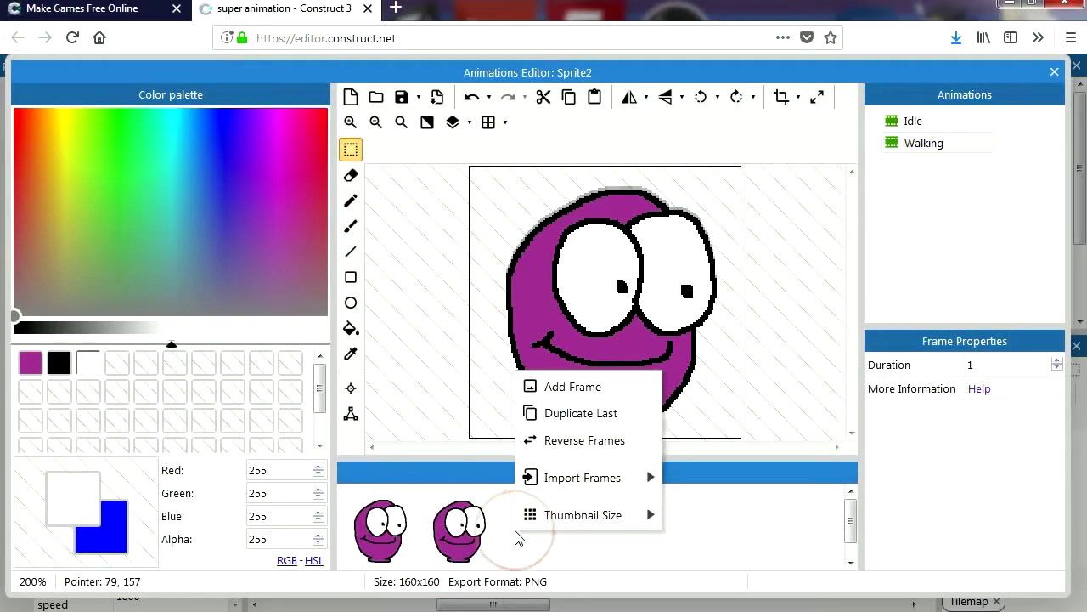
Add a blank Walking frame and set onion skin to show only the previous frame.
left_click(577, 381)
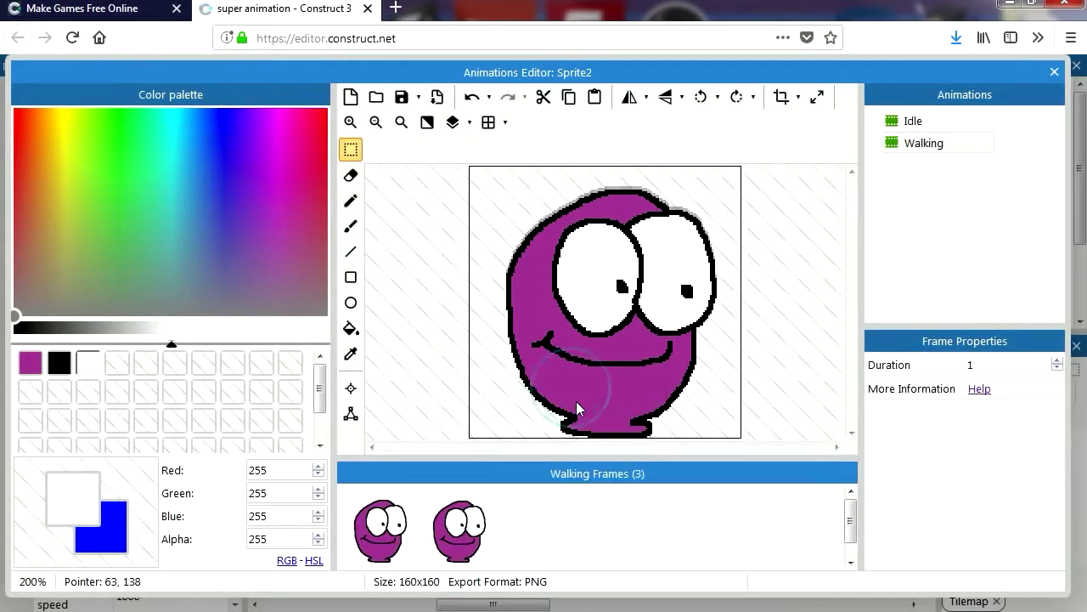
left_click(454, 125)
left_click(468, 123)
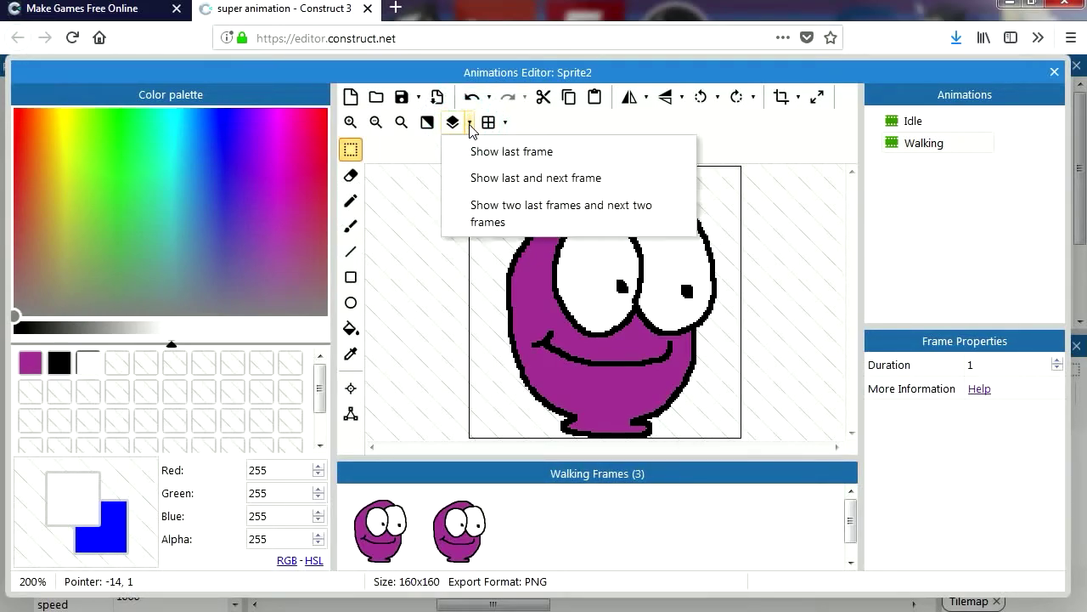
left_click(512, 150)
right_click(532, 528)
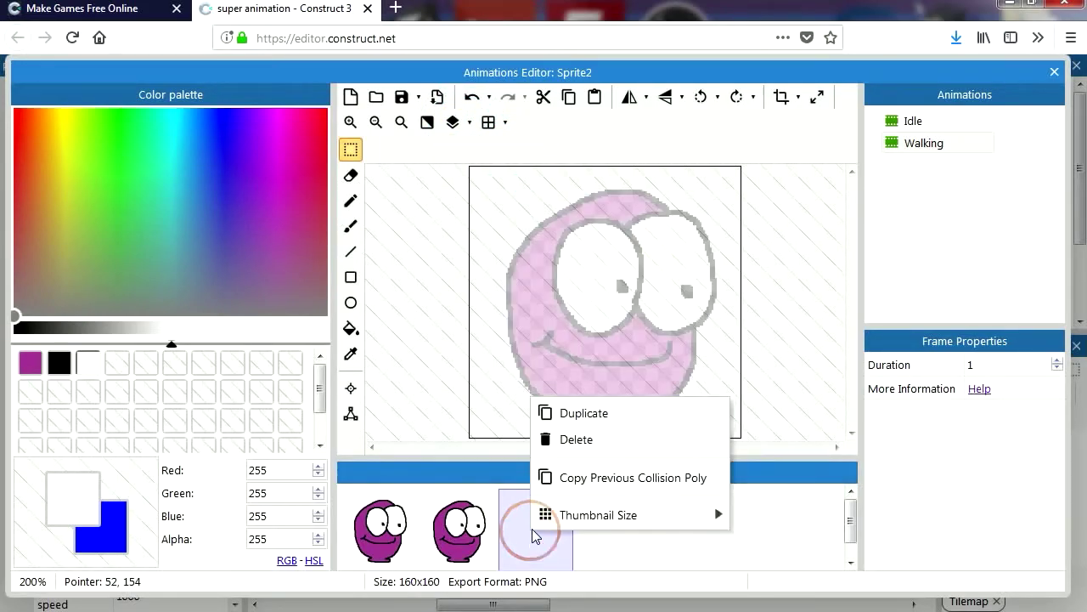
left_click(524, 535)
Choose the freehand pencil in near-black and delete the extra second Walking frame.
left_click(350, 201)
left_click(665, 410)
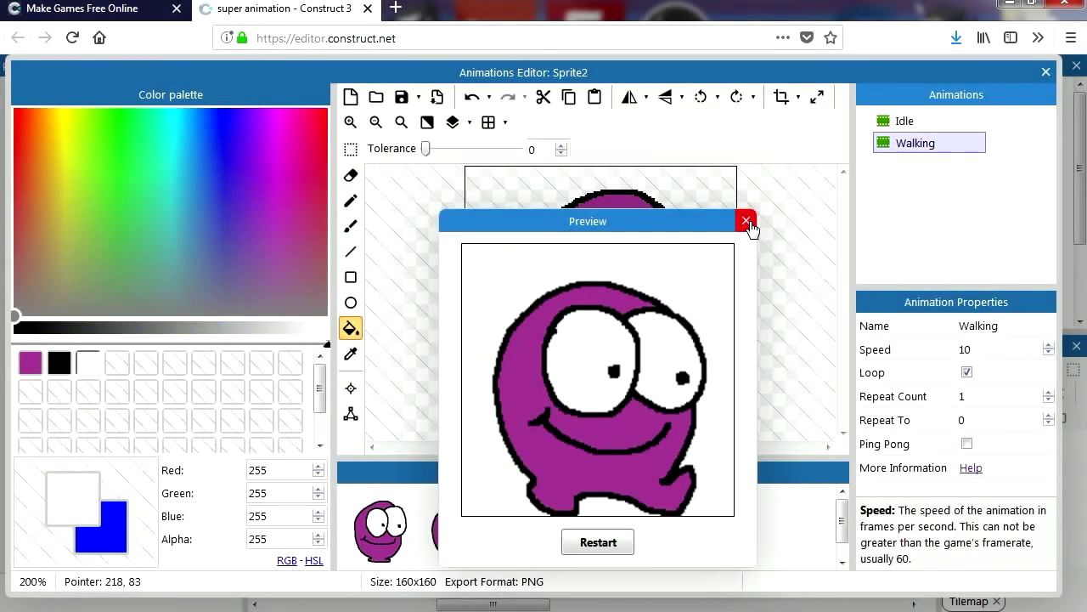
left_click(745, 220)
left_click(464, 553)
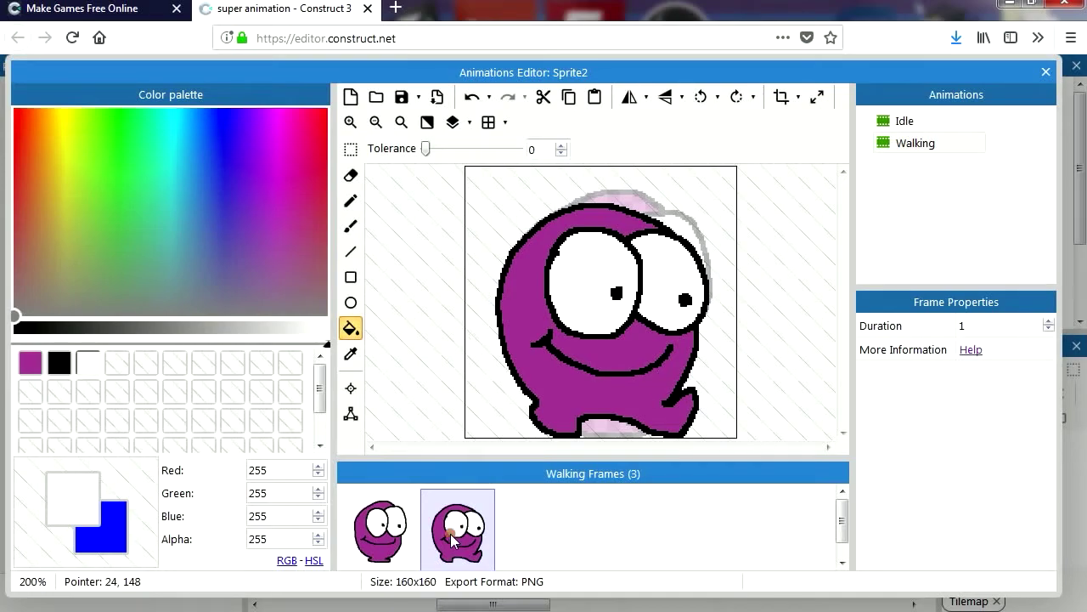
right_click(453, 540)
left_click(508, 446)
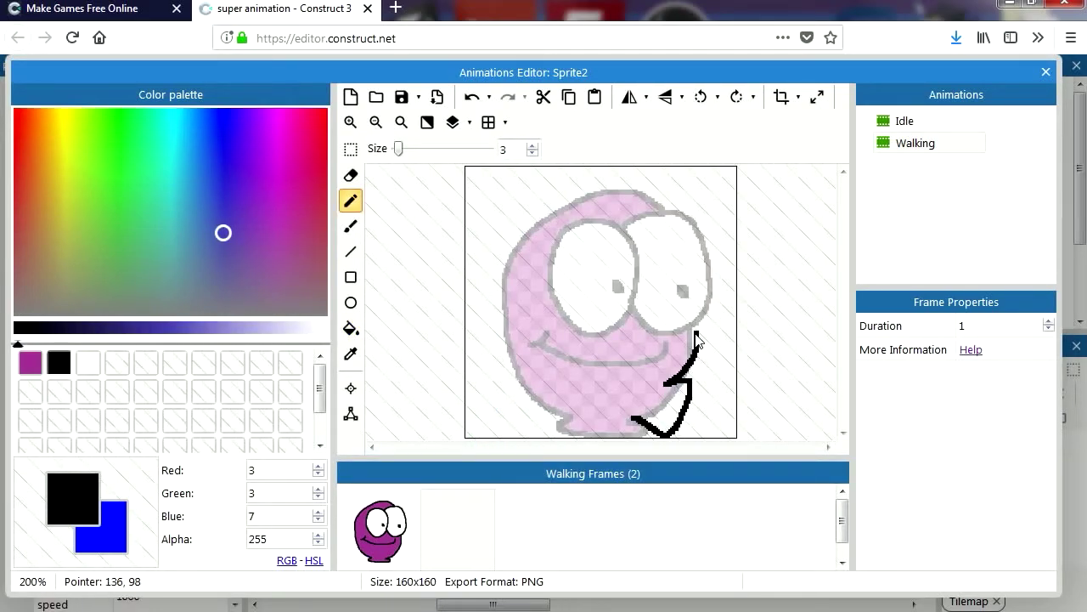
Redraw the outline to close the eye, erase stray feet lines, and keep the purple fill.
left_click_drag(557, 253, 552, 294)
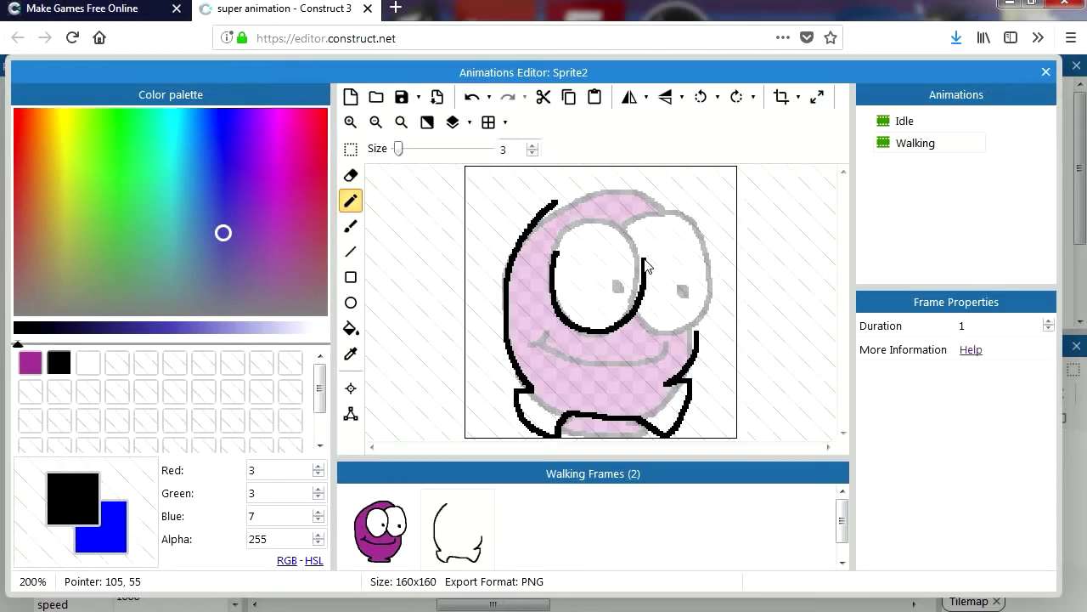
mouse_move(646, 266)
left_mouse_down()
mouse_move(635, 241)
mouse_move(557, 281)
left_mouse_up()
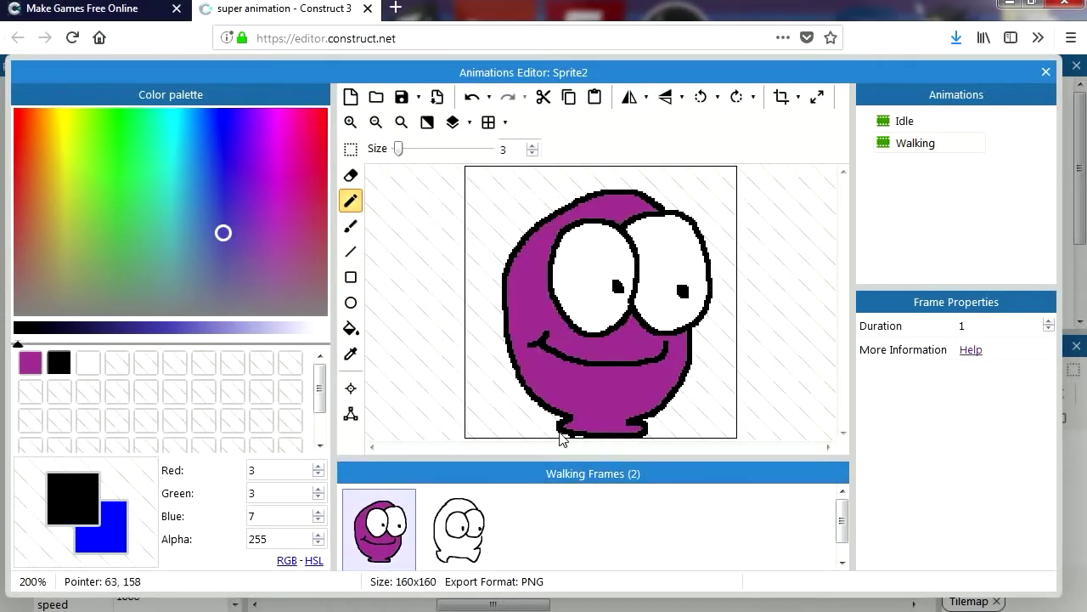
left_click(354, 176)
left_click_drag(642, 429, 616, 434)
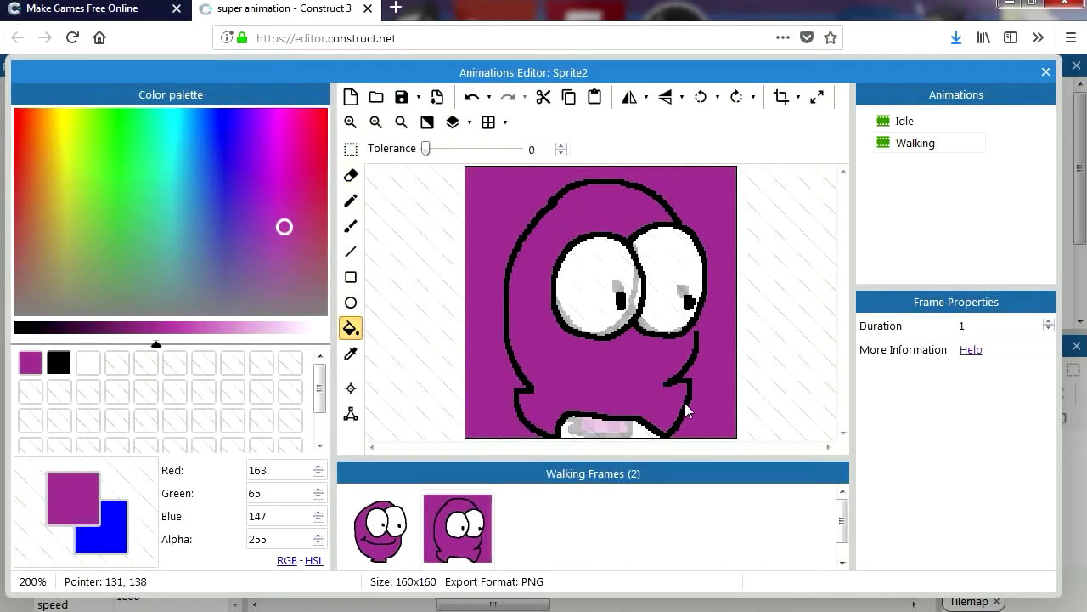
key("ctrl+z")
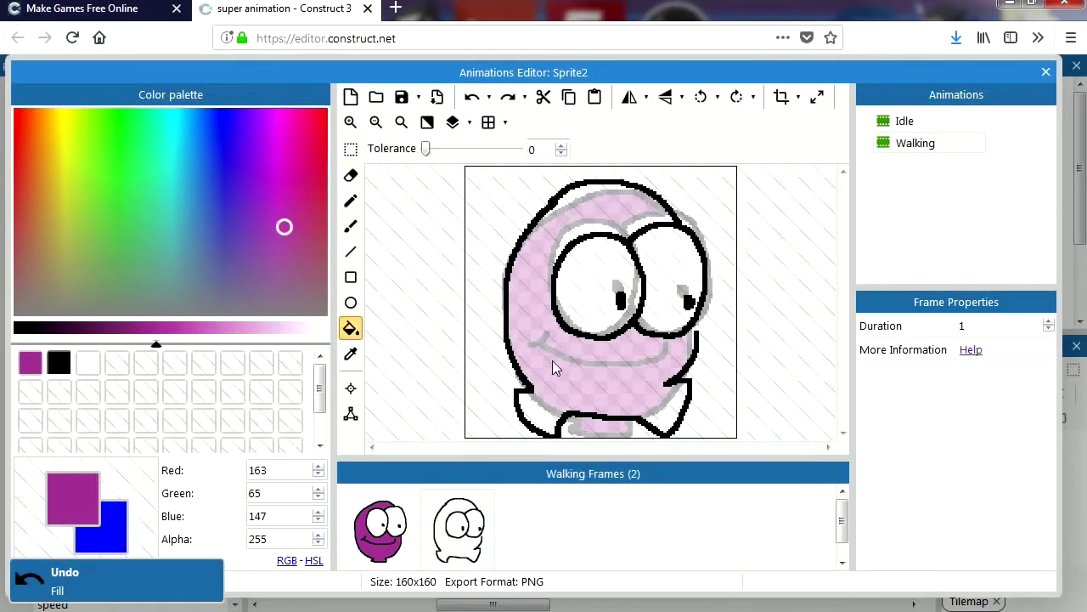
left_click(351, 201)
key("ctrl+y")
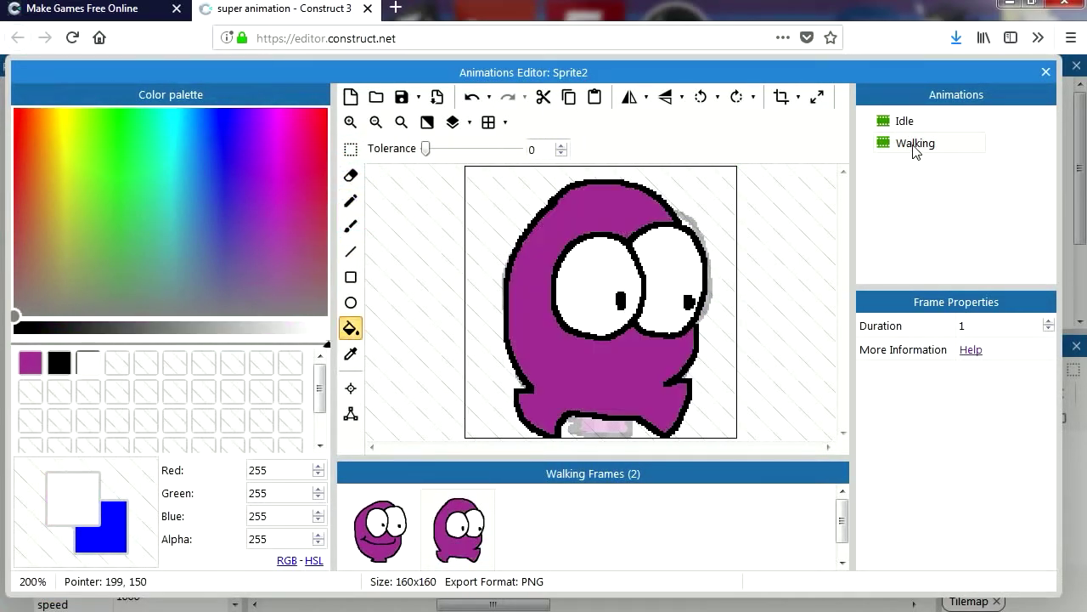
Preview the Walking animation and undo an accidental white fill on frame 2.
right_click(914, 145)
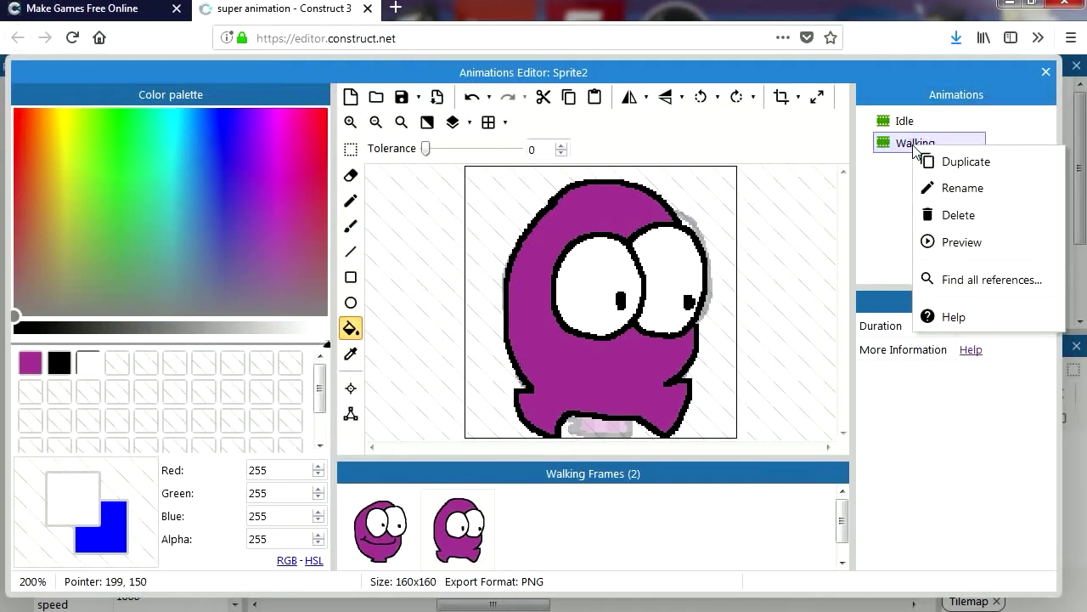
left_click(966, 248)
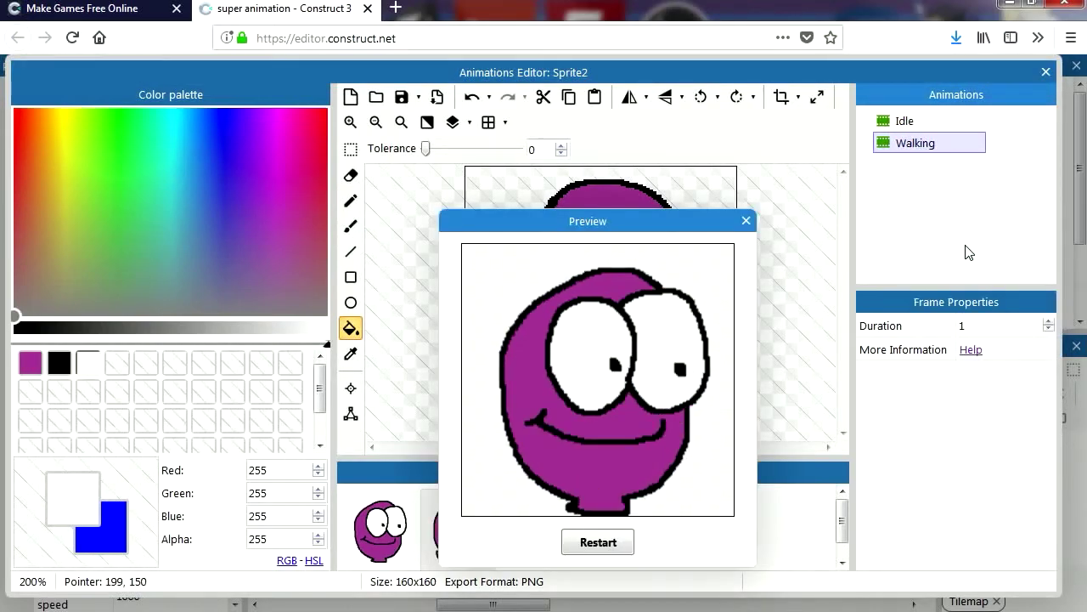
left_click(745, 220)
left_click(632, 393)
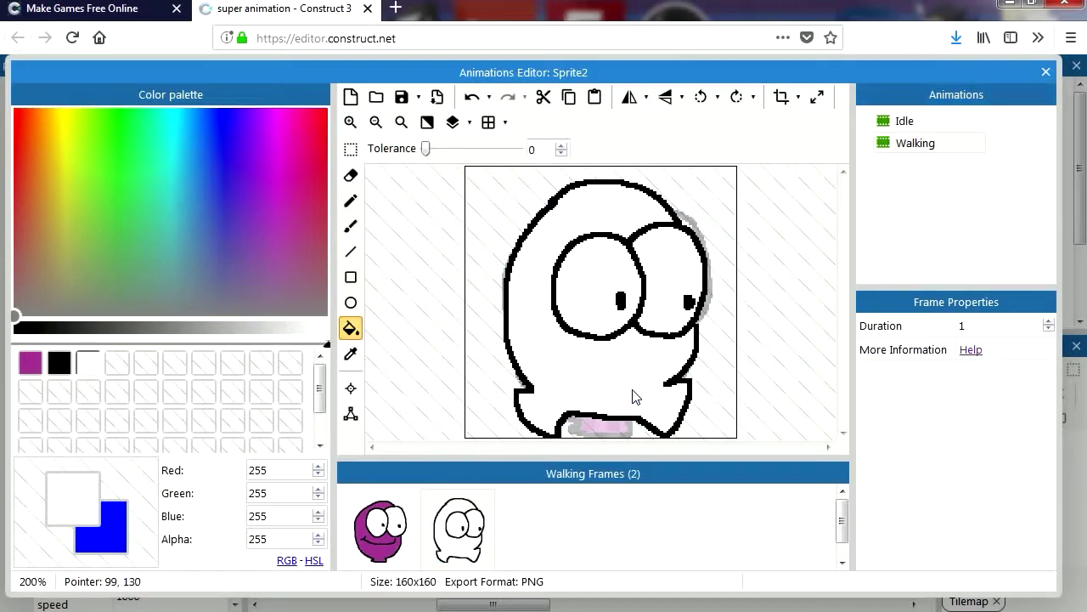
key("ctrl+z")
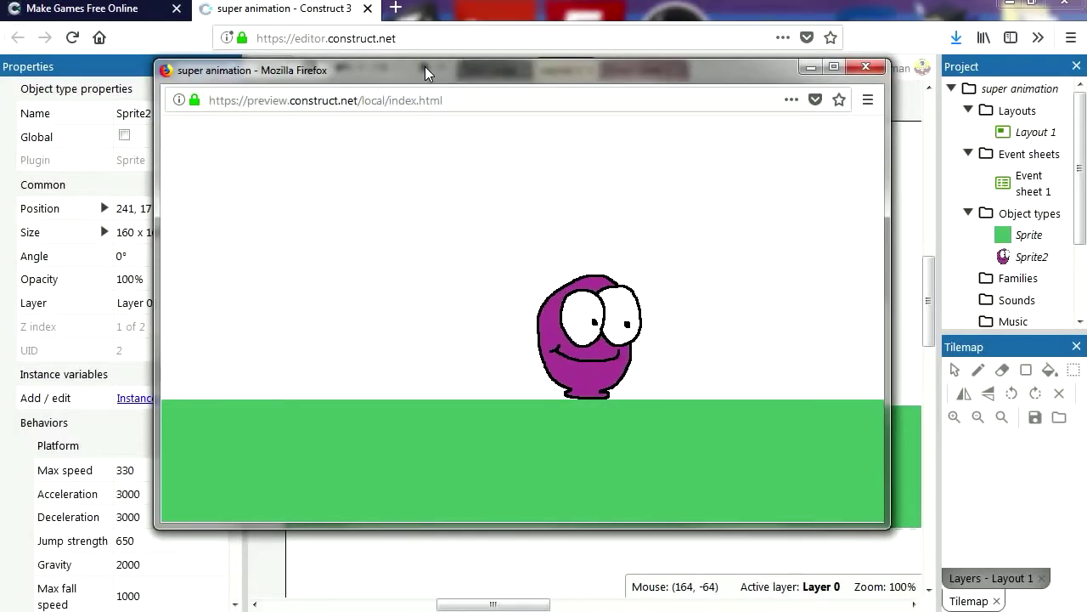
Walk the blob left and right in the test game.
key("Left")
key("Right")
key("Left")
key("Right")
key("Right")
key("Left")
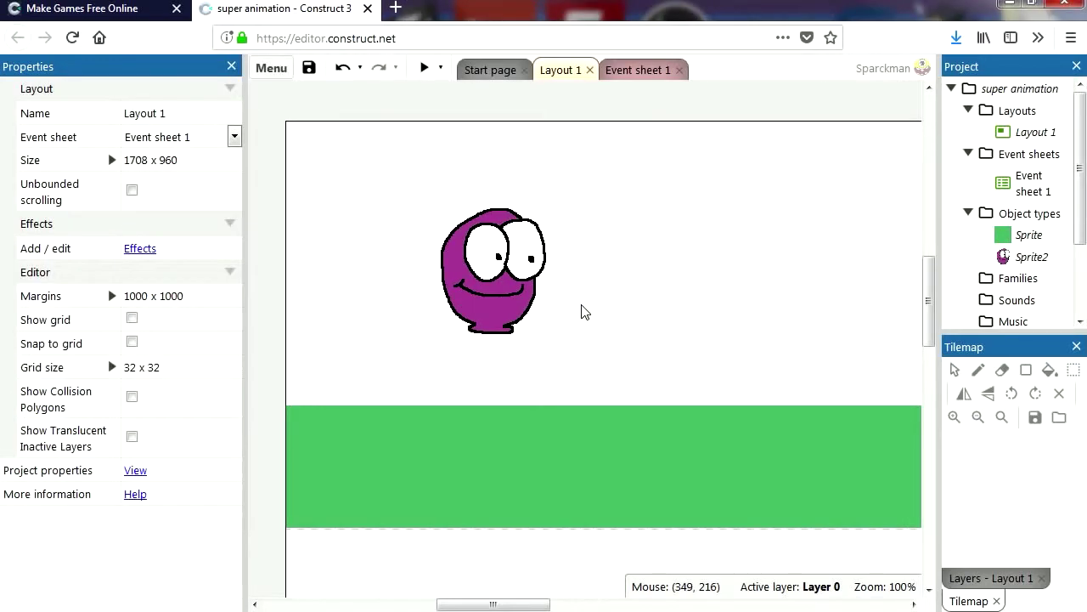
Insert a Keyboard object into the project from the layout.
right_click(612, 293)
left_click(661, 309)
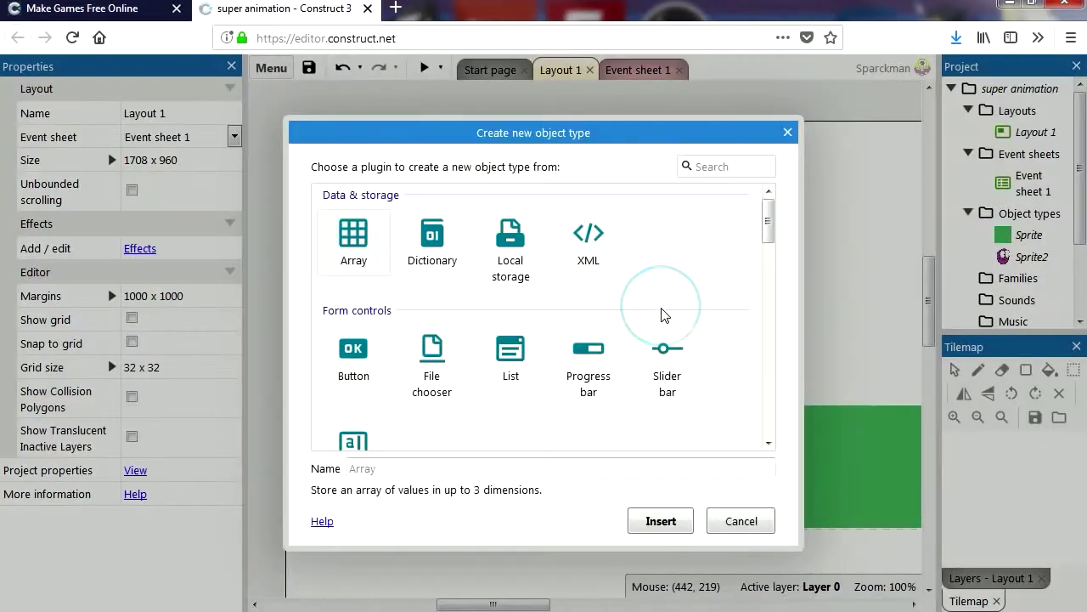
left_click_drag(766, 225, 759, 338)
left_click(432, 284)
left_click(662, 520)
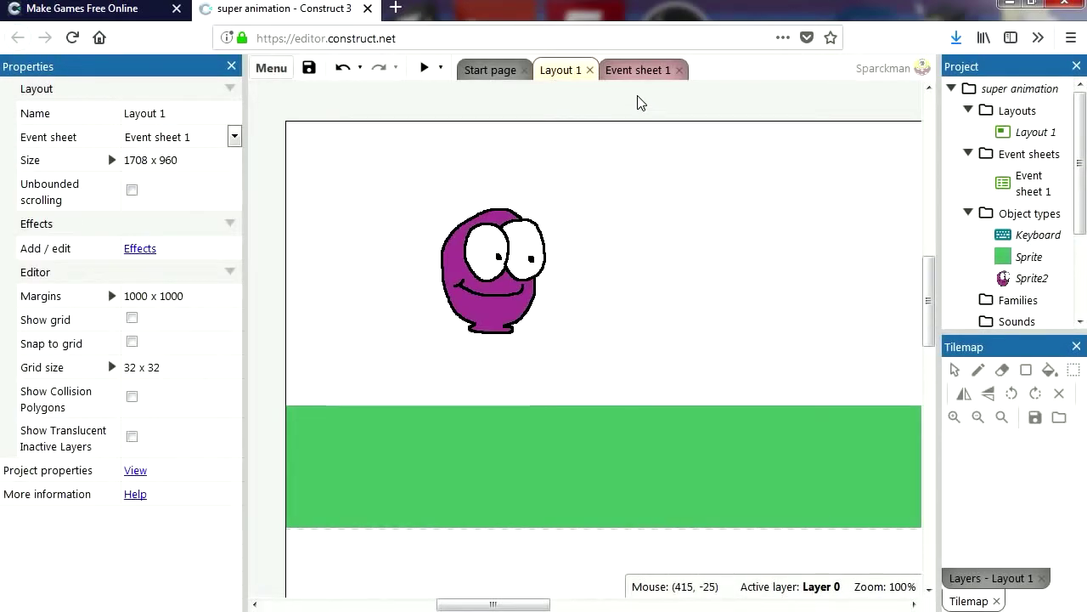
On Event sheet 1, add a Keyboard On key pressed event for Right arrow.
left_click(637, 71)
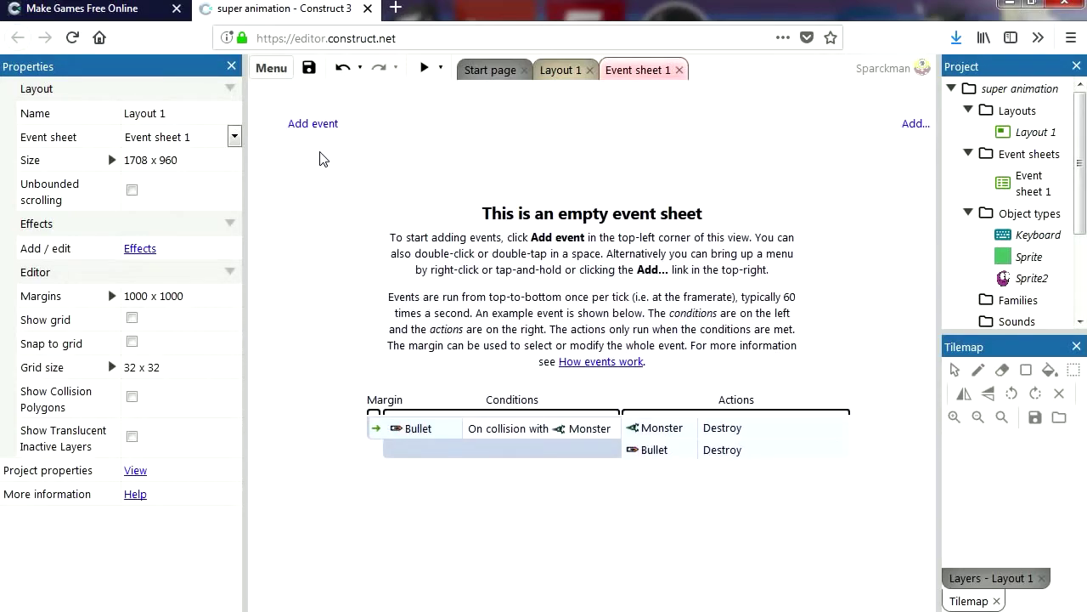
left_click(313, 125)
double_click(418, 240)
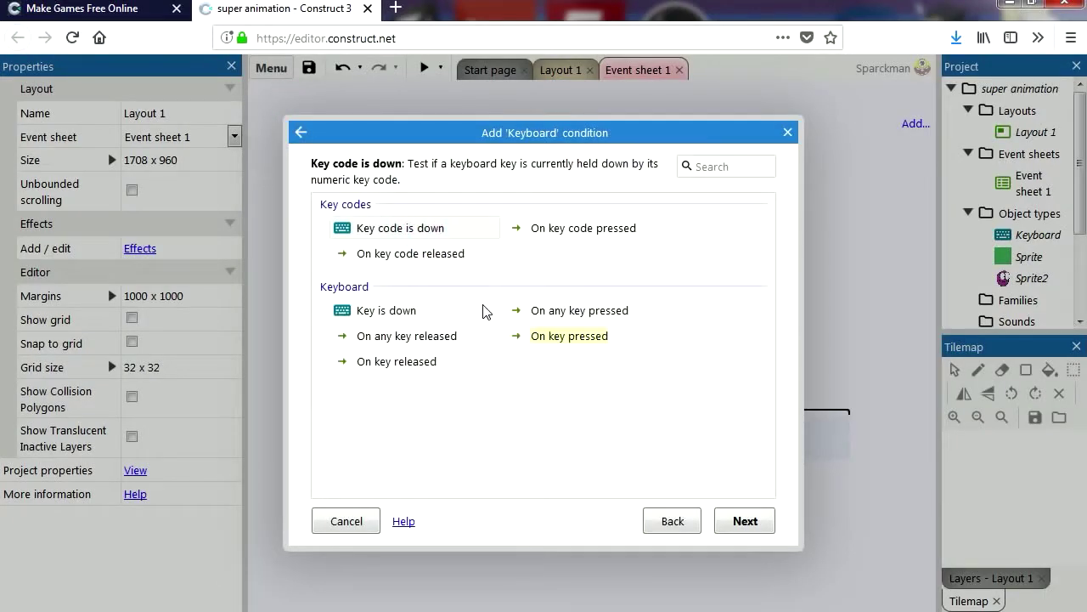
left_click(551, 338)
double_click(574, 336)
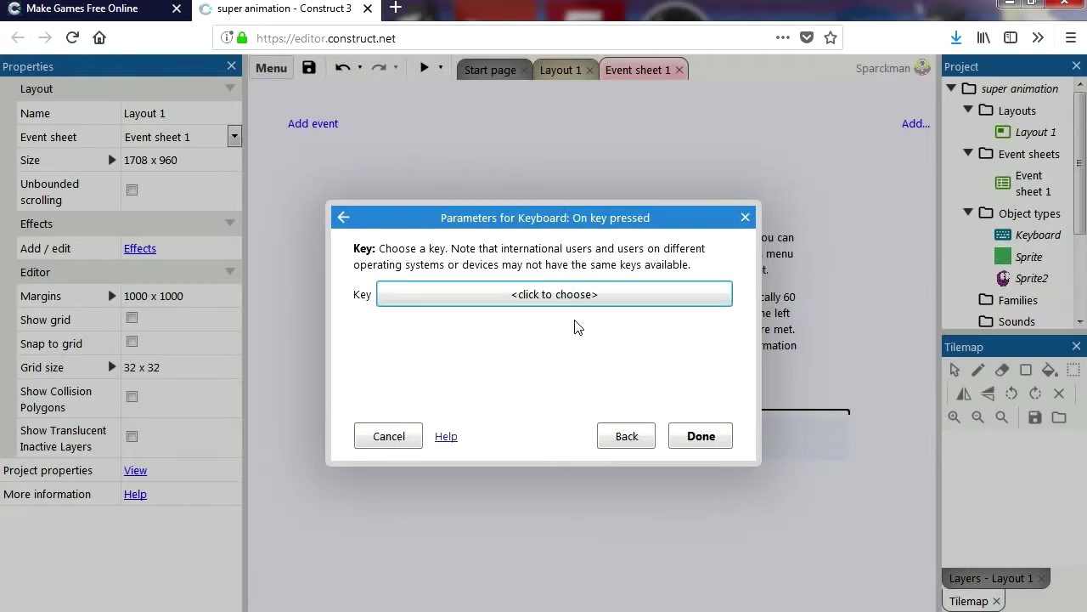
left_click(577, 298)
key("Right")
left_click(560, 415)
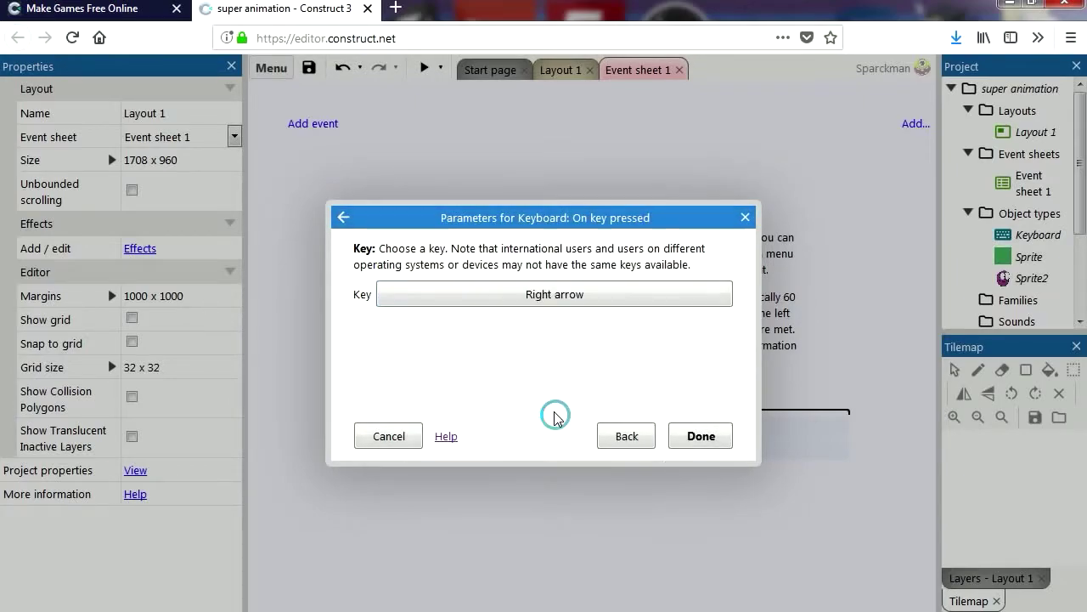
left_click(678, 450)
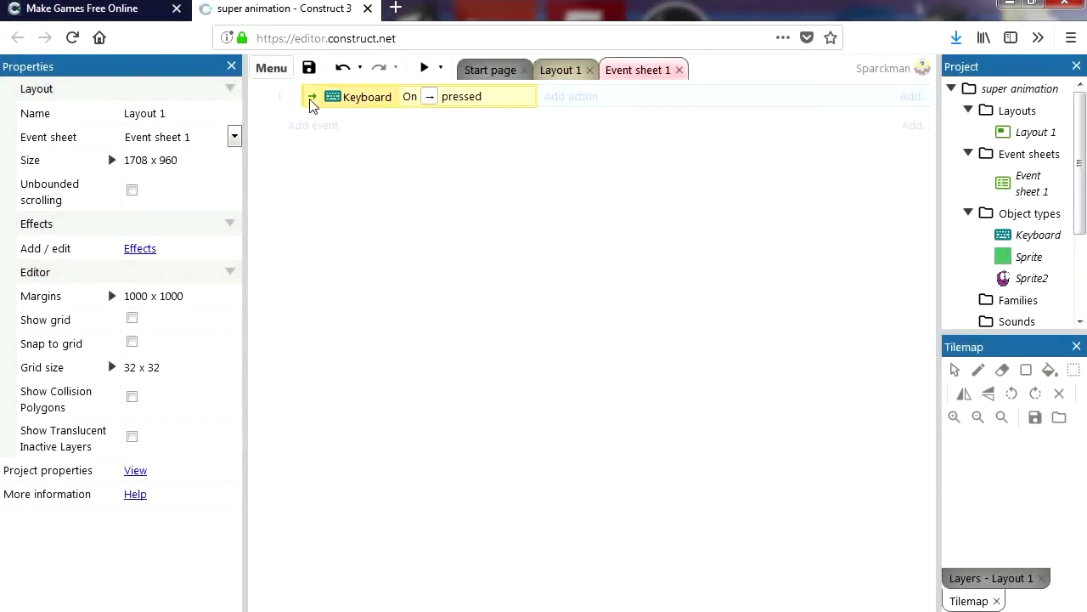
Duplicate the event as event 2 and change its key to Left arrow.
left_click_drag(311, 102, 355, 137, "ctrl")
double_click(477, 126)
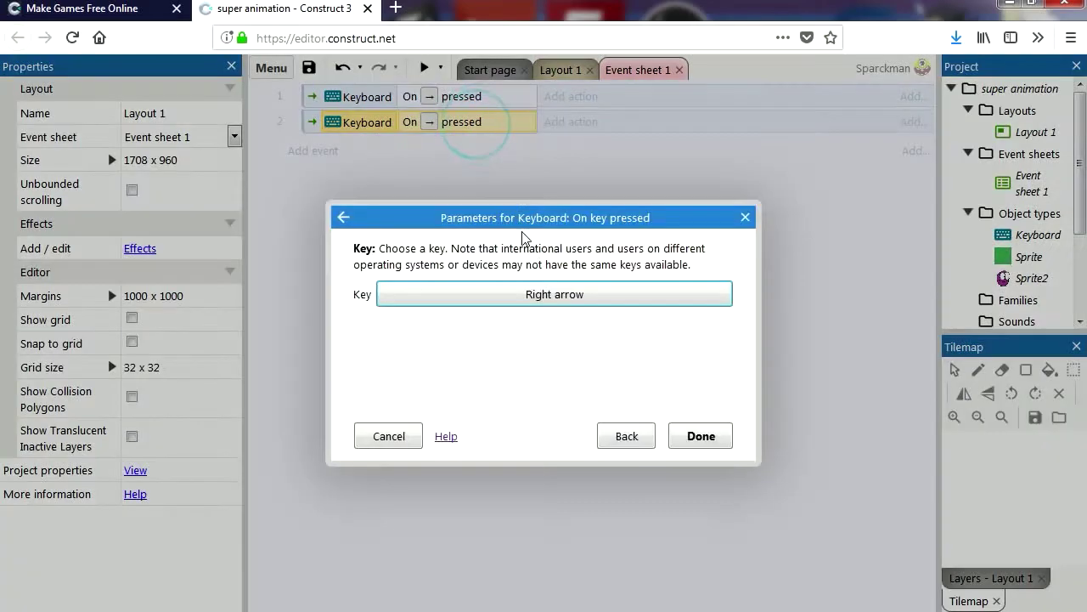
left_click(556, 294)
left_click(559, 413)
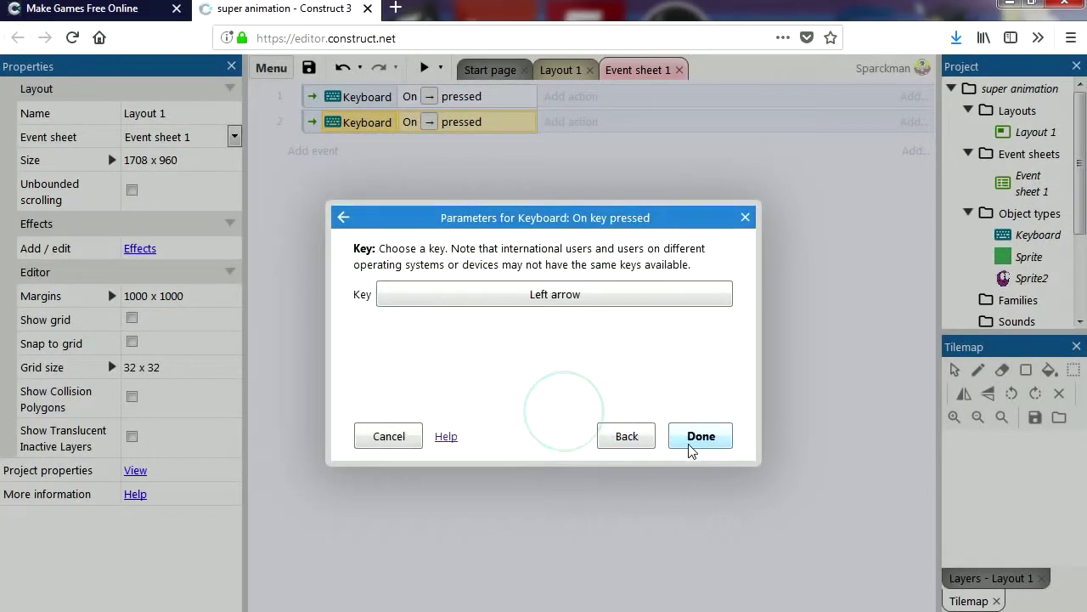
left_click(697, 437)
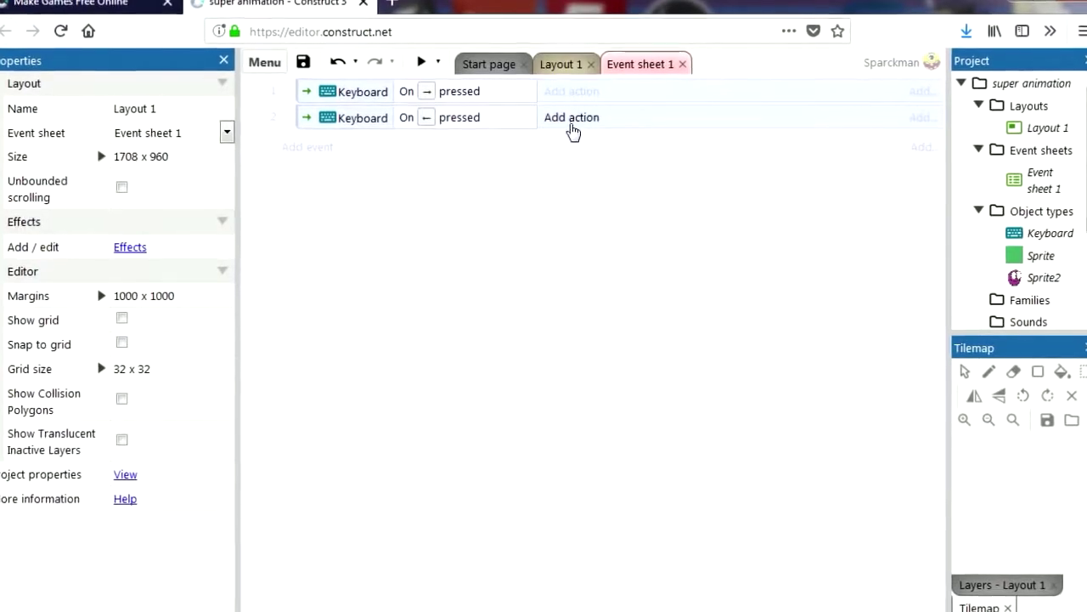
Add a Sprite2 Set mirrored (Mirrored) action to the left-arrow event.
left_click(573, 120)
left_click(512, 217)
double_click(513, 218)
left_click_drag(783, 217, 781, 296)
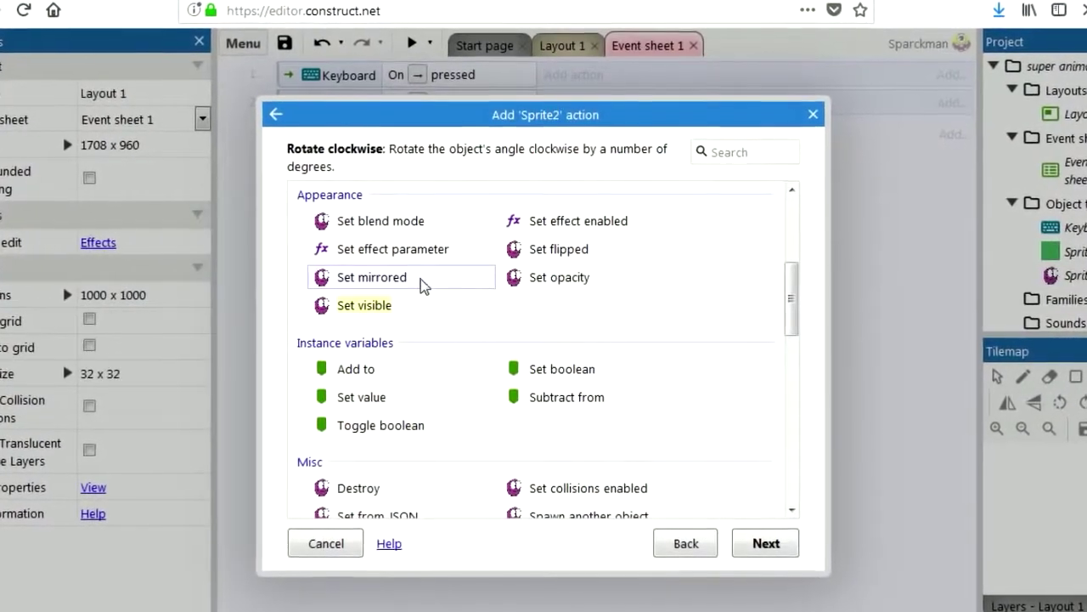
double_click(408, 280)
left_click(708, 461)
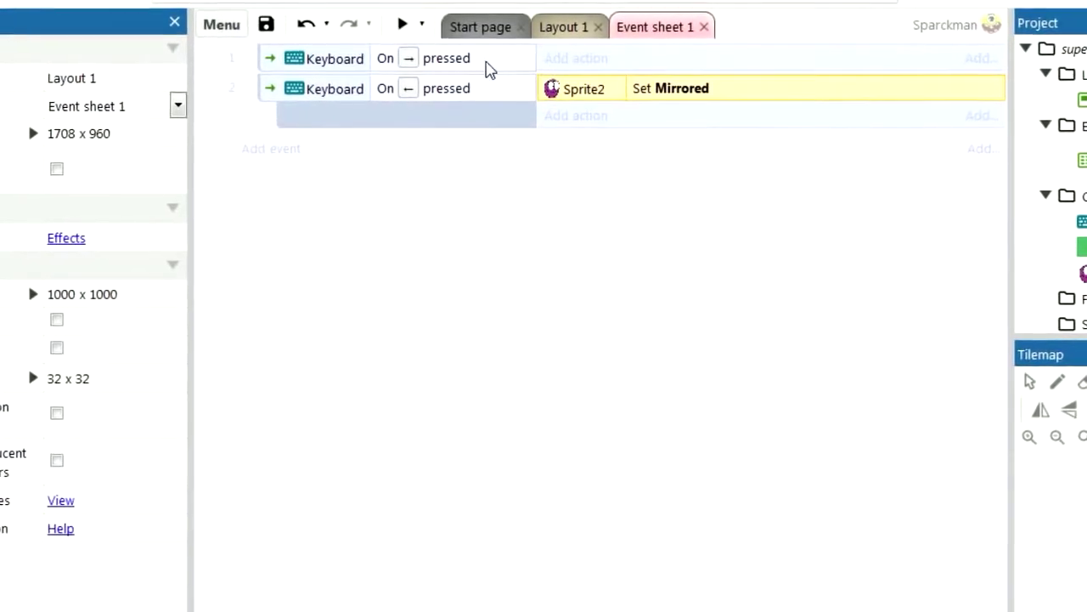
Add Sprite2 Set mirrored (Not mirrored) to the right-arrow event and test-run the game.
left_click(577, 57)
double_click(507, 198)
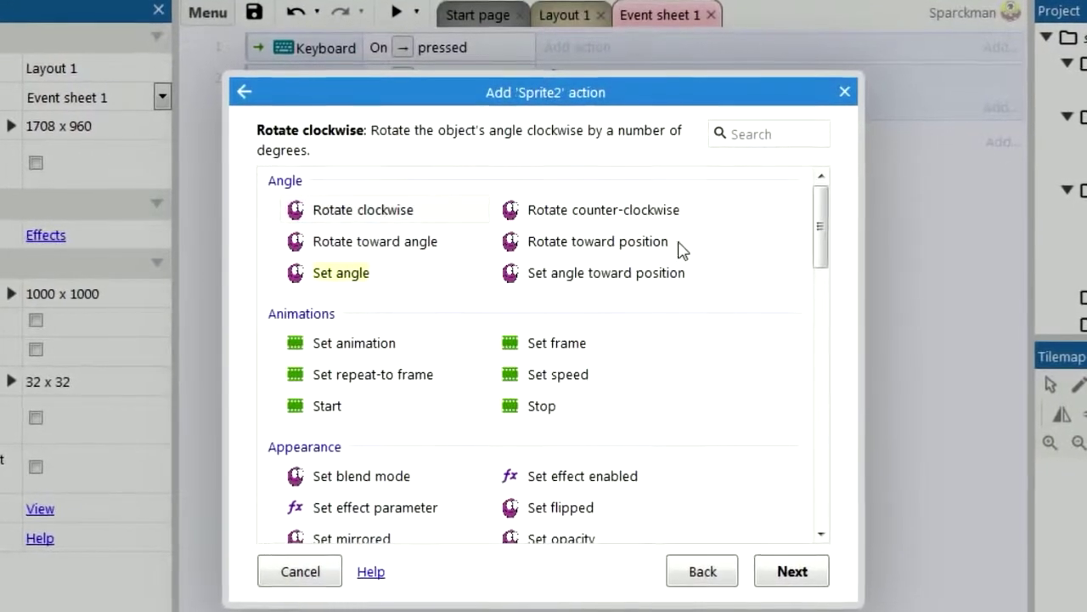
left_click_drag(820, 228, 825, 370)
left_click(387, 304)
double_click(380, 304)
left_click(520, 285)
left_click(431, 334)
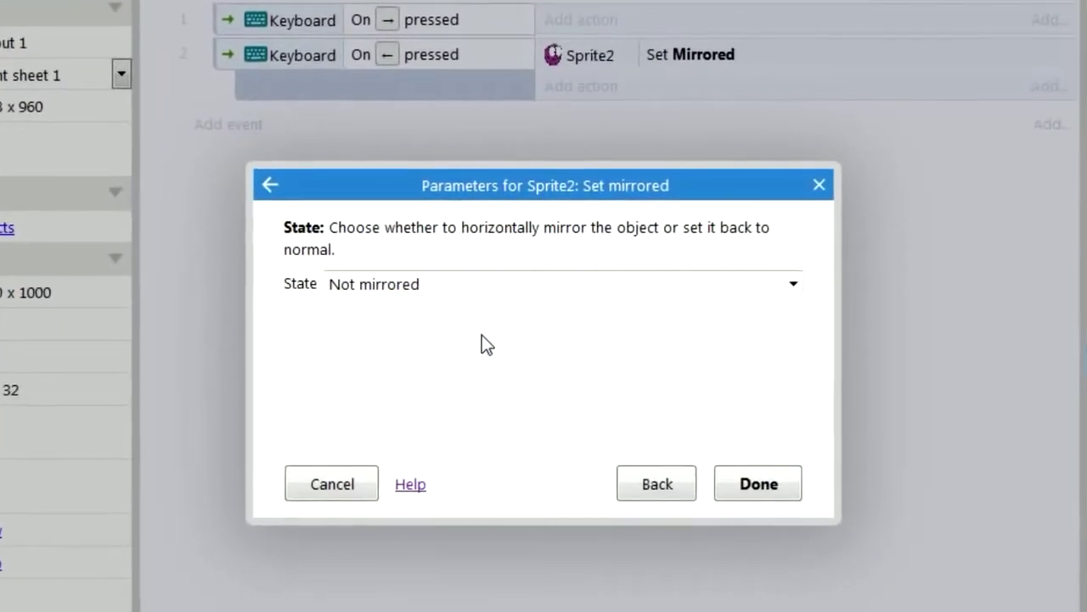
left_click(756, 486)
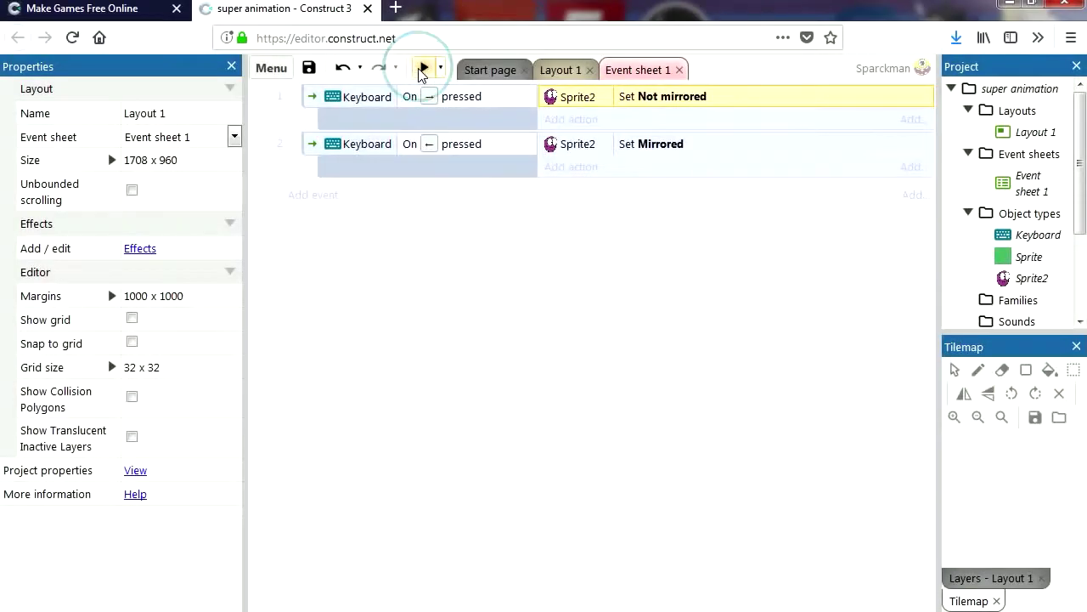
left_click(422, 68)
key("Right")
Walk the blob left and right repeatedly to check it faces its direction.
key("Left")
key("Right")
key("Left")
key("Right")
key("Left")
key("Right")
key("Left")
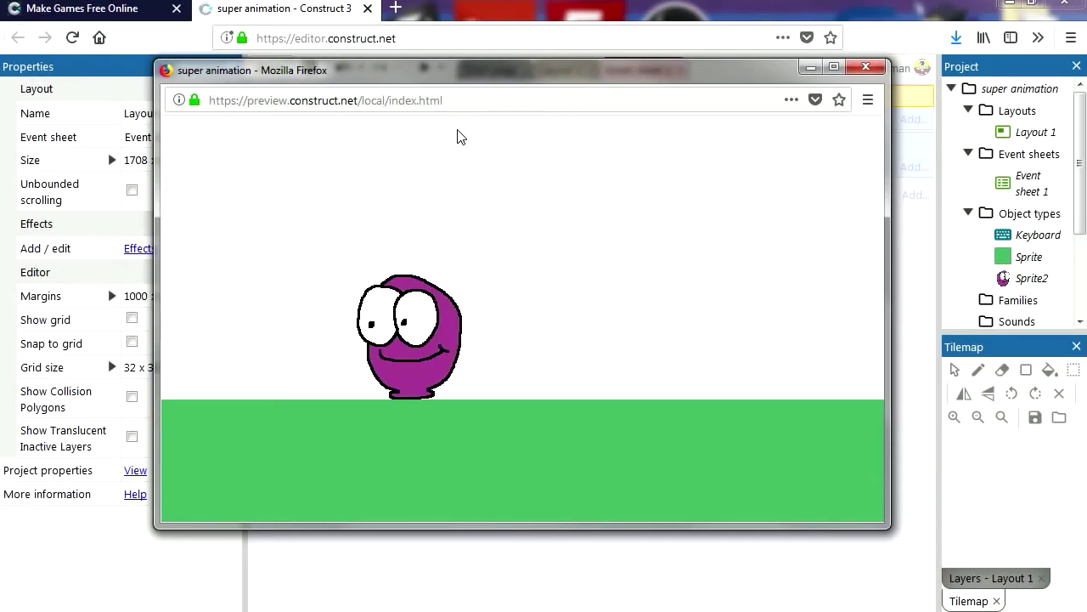
key("Right")
key("Left")
key("Right")
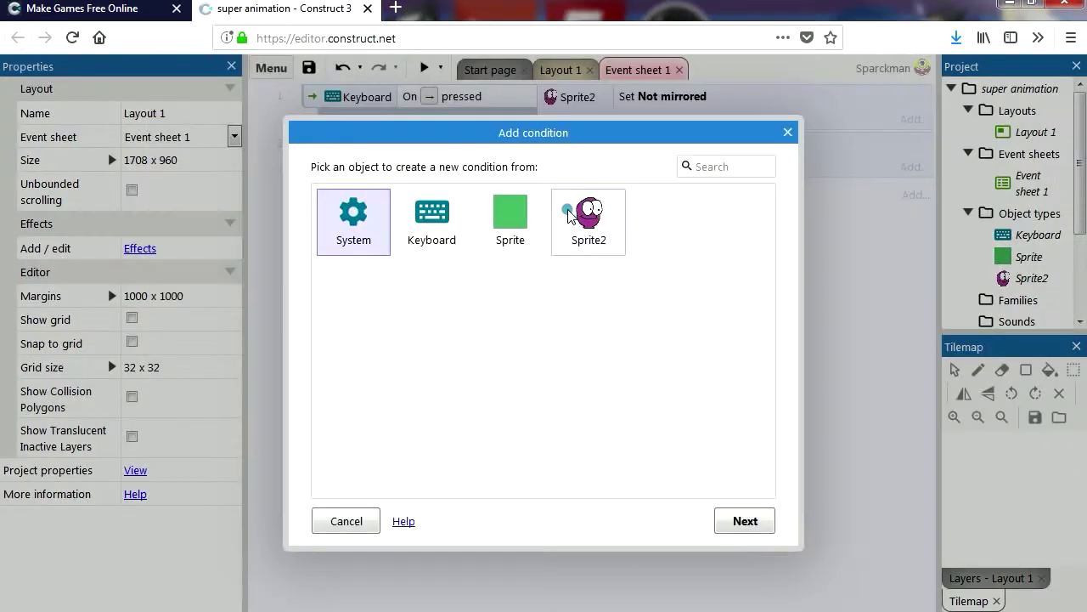
Add a Sprite2 Platform Is on floor condition as event 3.
double_click(578, 219)
left_click_drag(763, 272, 769, 369)
left_click(416, 406)
double_click(416, 406)
Add a second condition, Sprite2 Platform Is moving, to event 3.
right_click(446, 192)
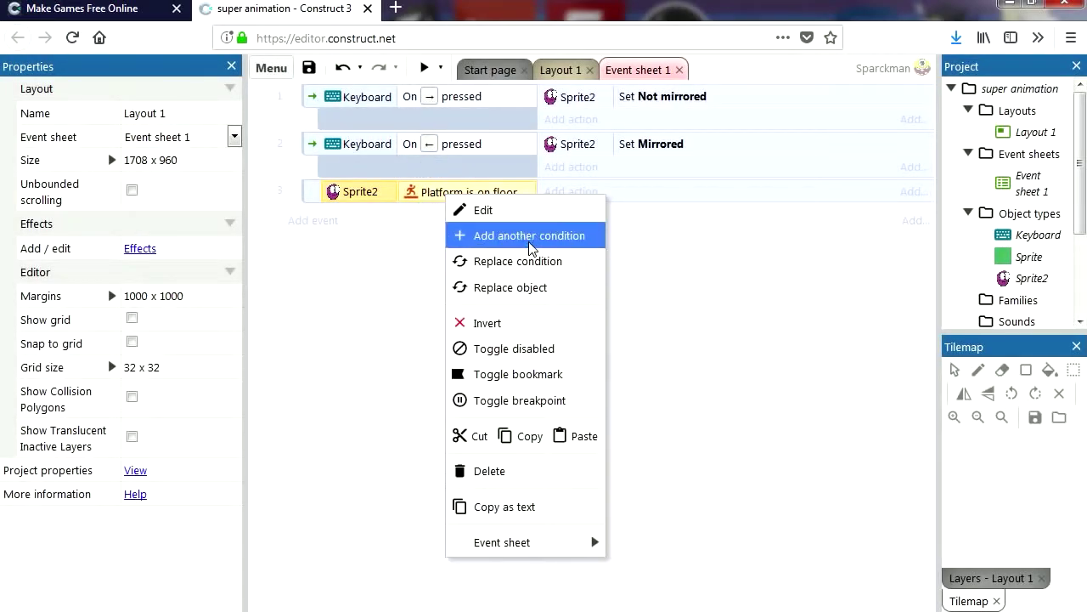
left_click(499, 235)
double_click(592, 223)
left_click_drag(761, 240, 732, 370)
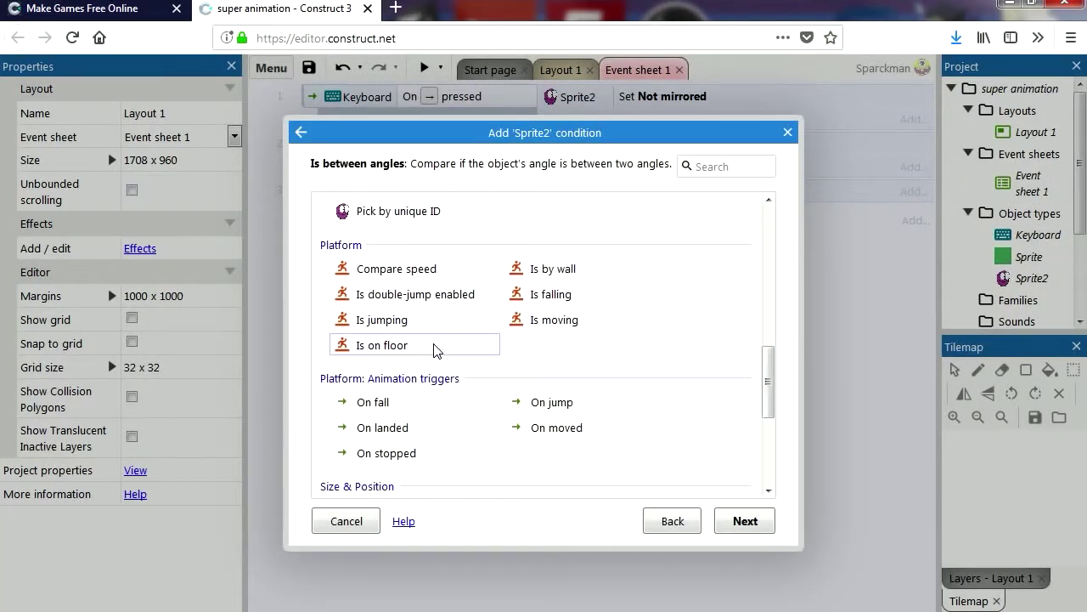
double_click(553, 327)
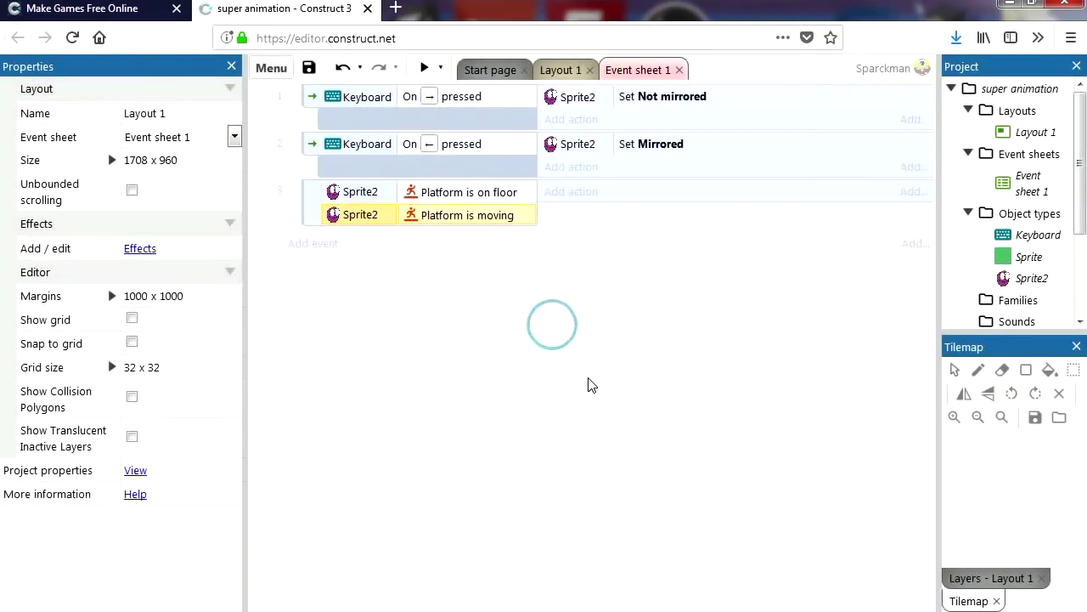
Add a Set animation action playing "Walking" from the beginning to event 3.
left_click(571, 192)
double_click(396, 336)
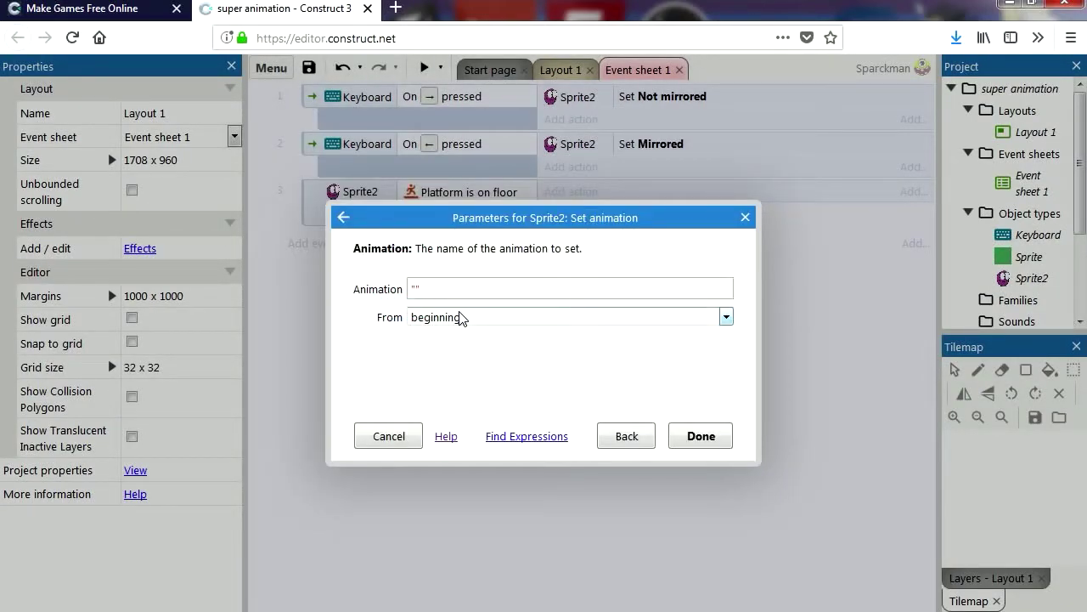
left_click(680, 438)
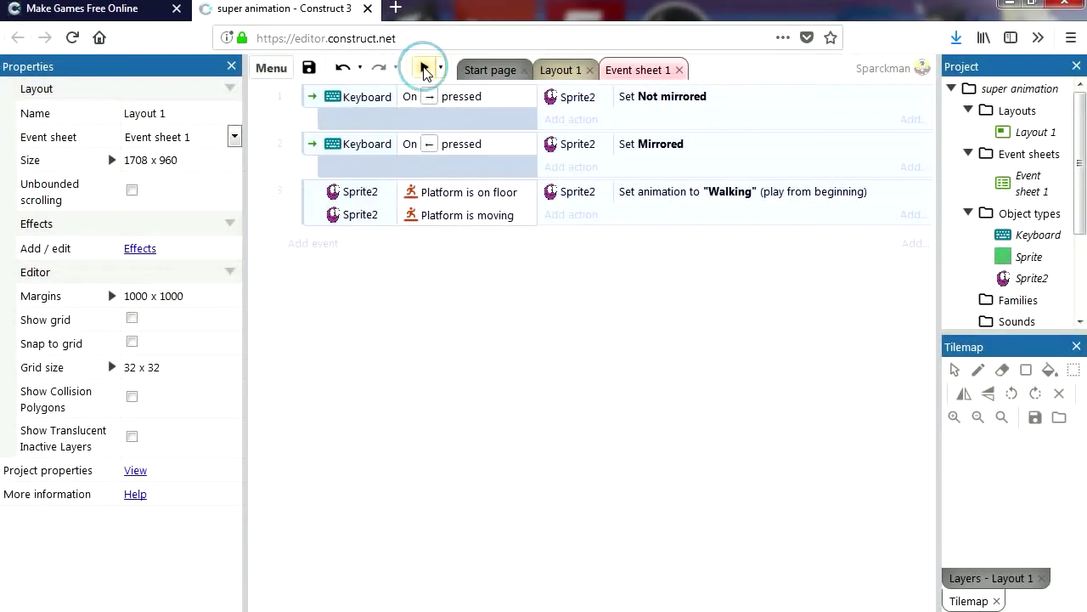
Run the game, walk the blob right and left to check Walking, then close the preview.
left_click(425, 70)
key("Right")
key("Left")
key("Right")
key("Left")
key("Right")
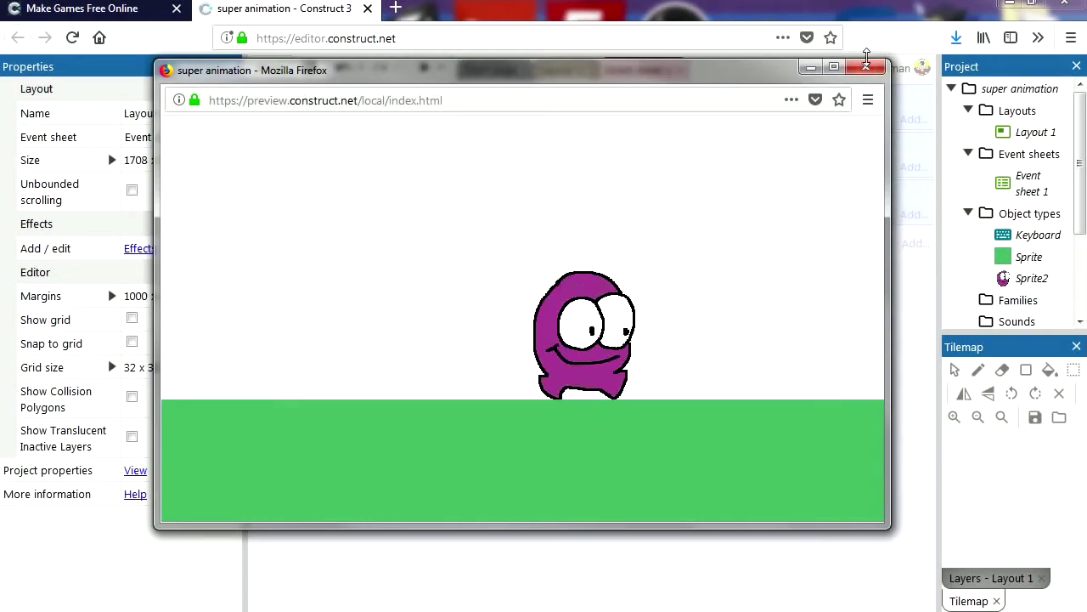
left_click(866, 66)
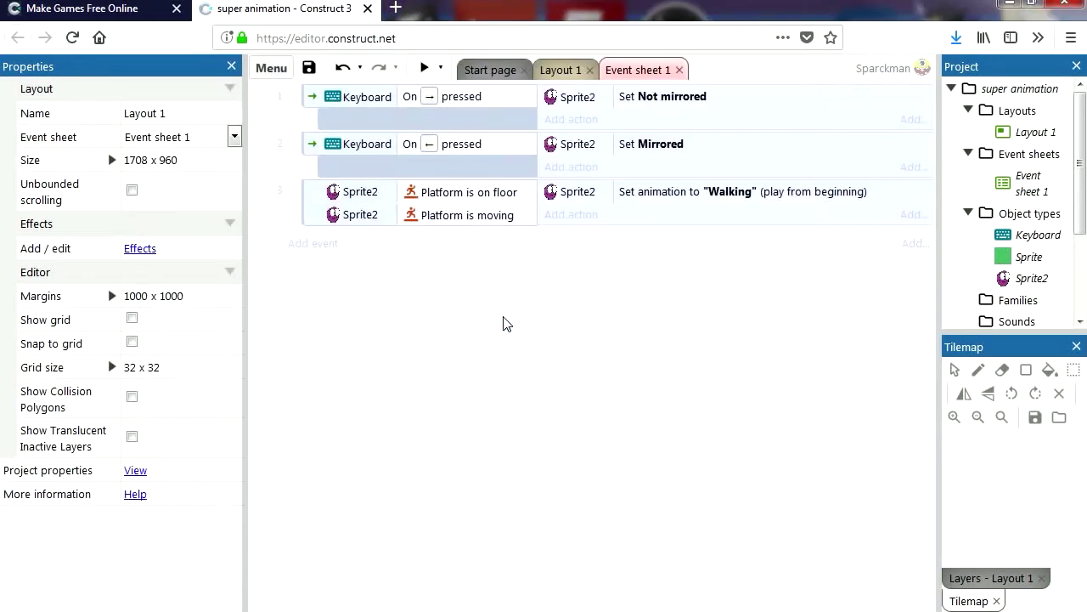
Copy and paste event 3, then invert the copy's Is moving condition.
left_click(317, 205)
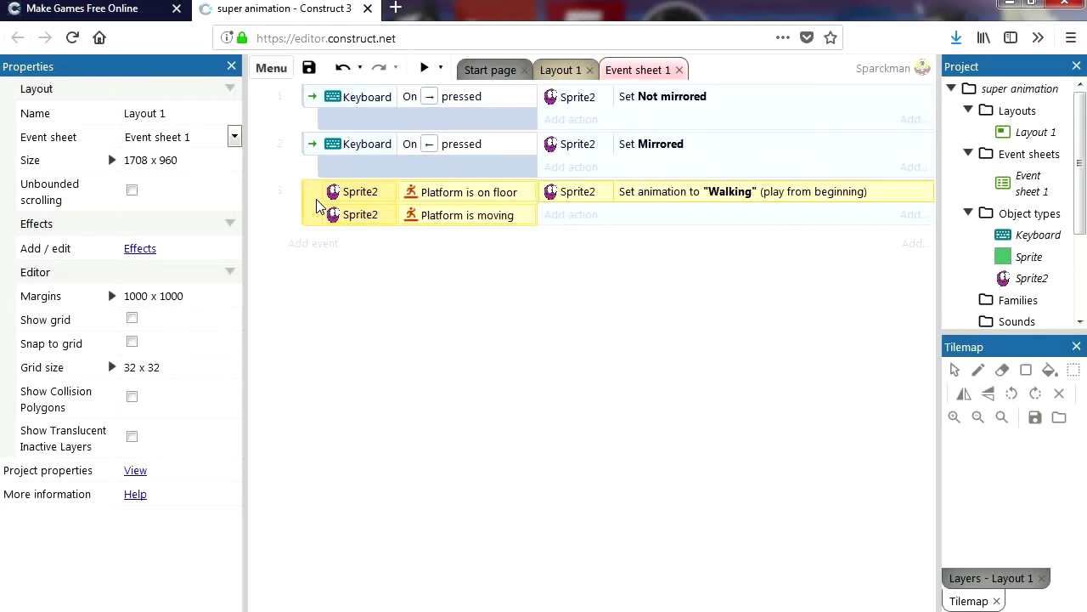
key("ctrl+c")
key("ctrl+v")
left_click(481, 245)
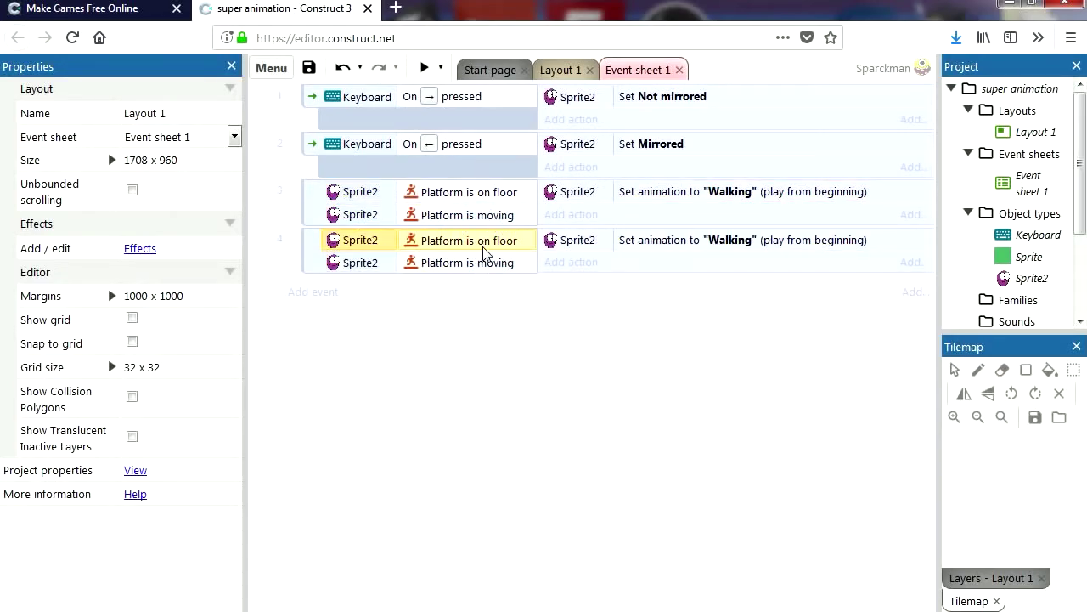
right_click(488, 265)
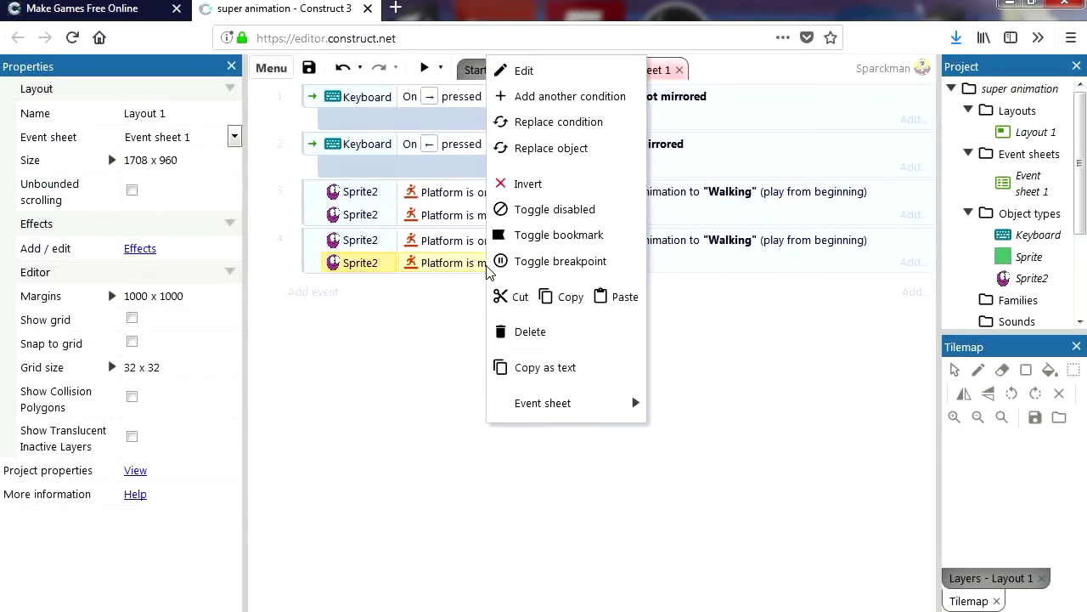
left_click(538, 188)
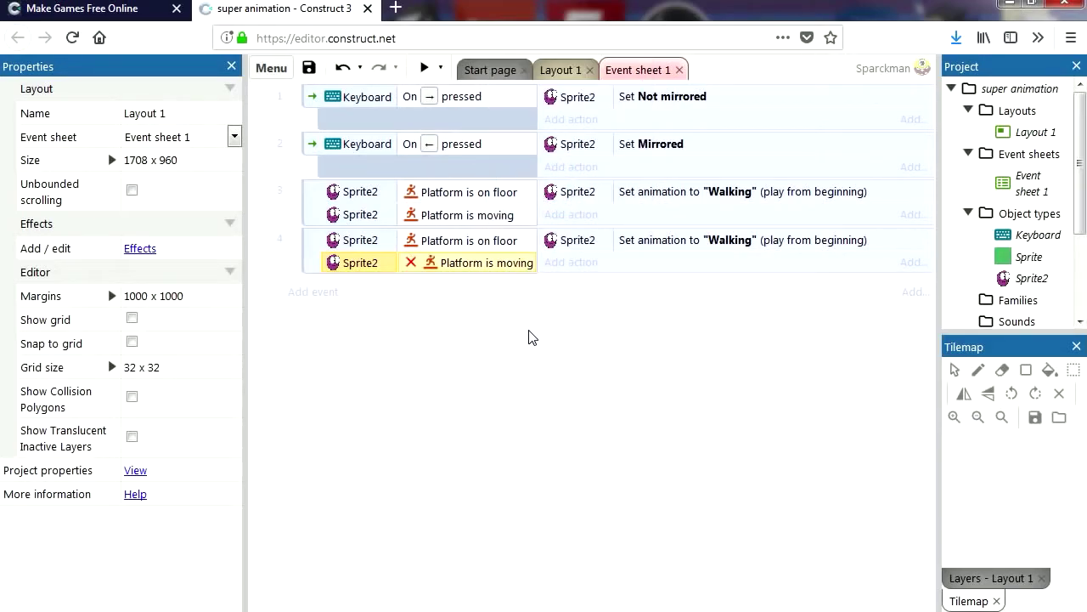
Change the copy's Set animation action to play "Idle" from the beginning.
double_click(695, 246)
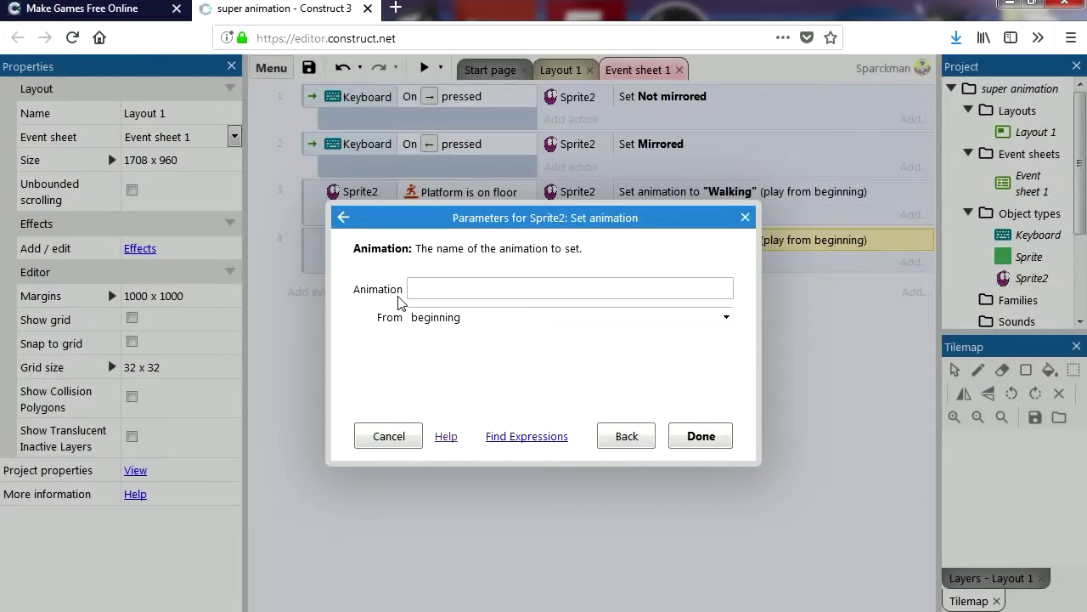
type("\"")
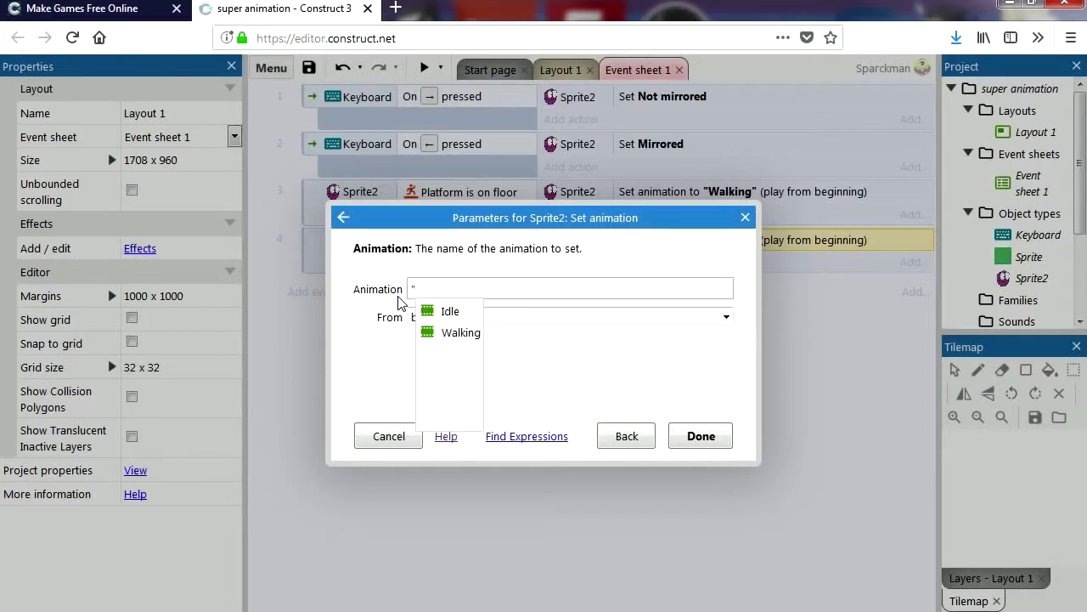
left_click(458, 312)
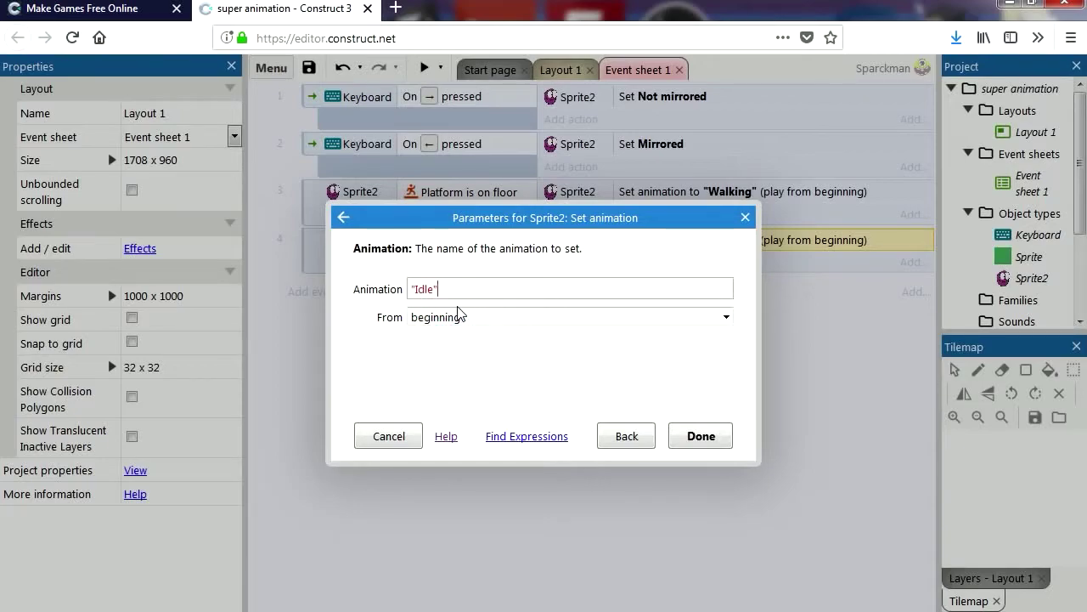
left_click(695, 443)
left_click(632, 389)
left_click(424, 68)
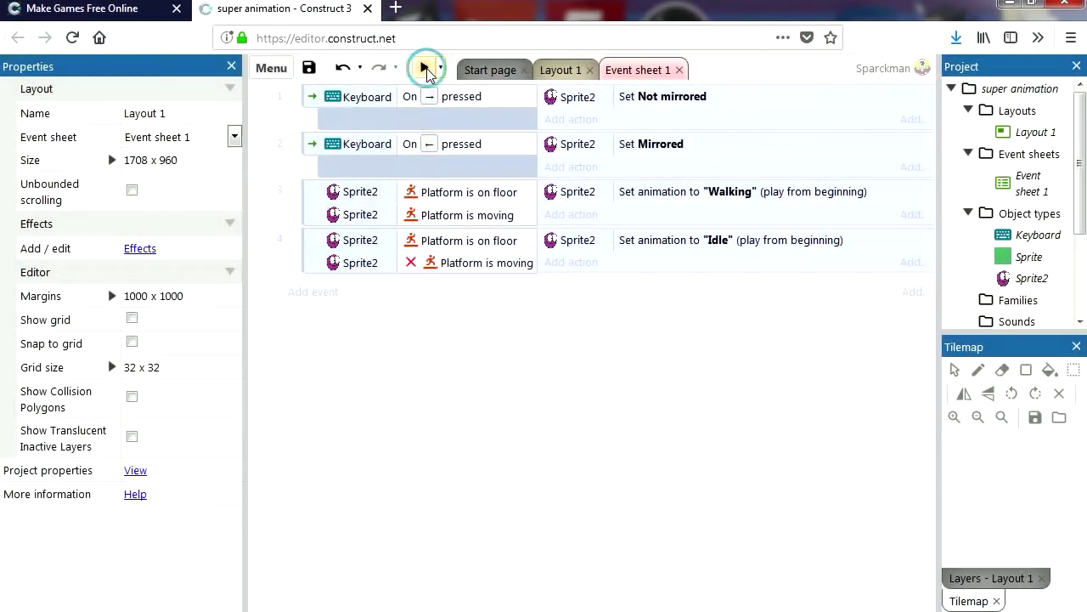
Walk and jump the blob left and right across the level to watch Idle and Walking.
key("Right")
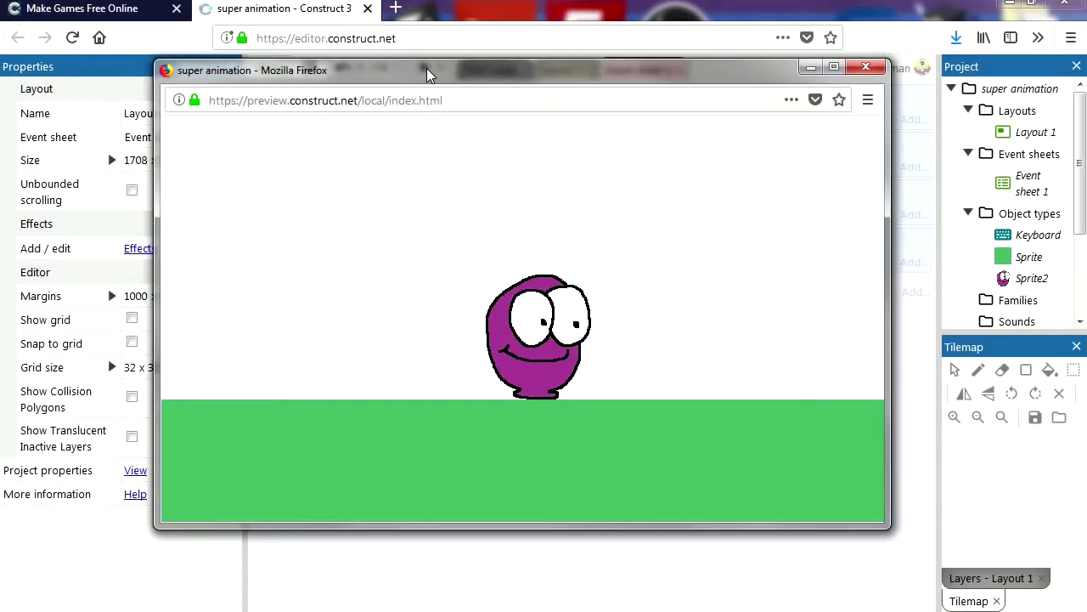
key("Left")
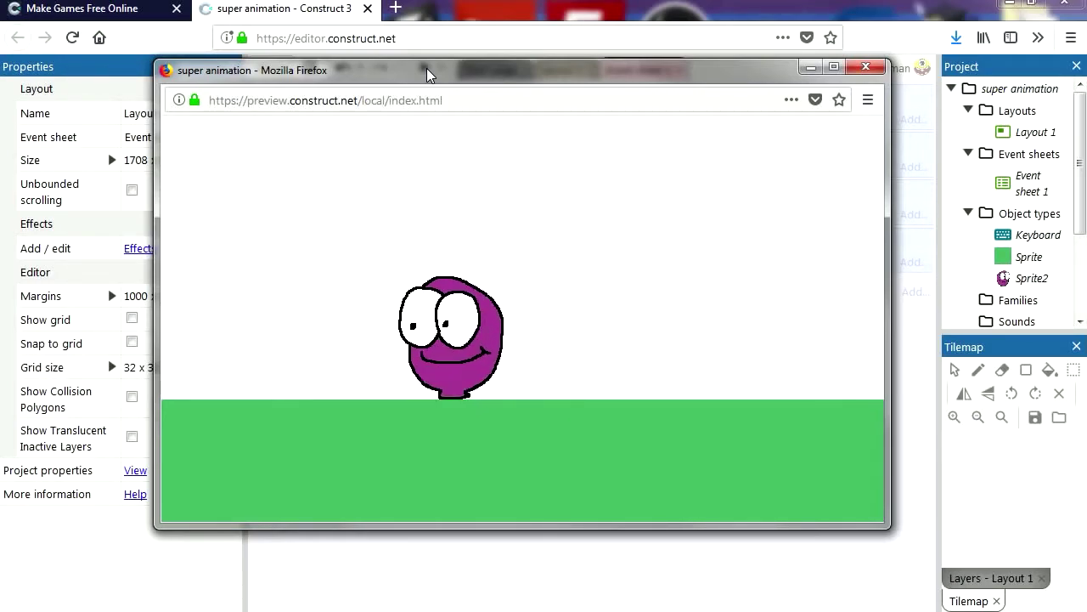
key("Right")
key("Up")
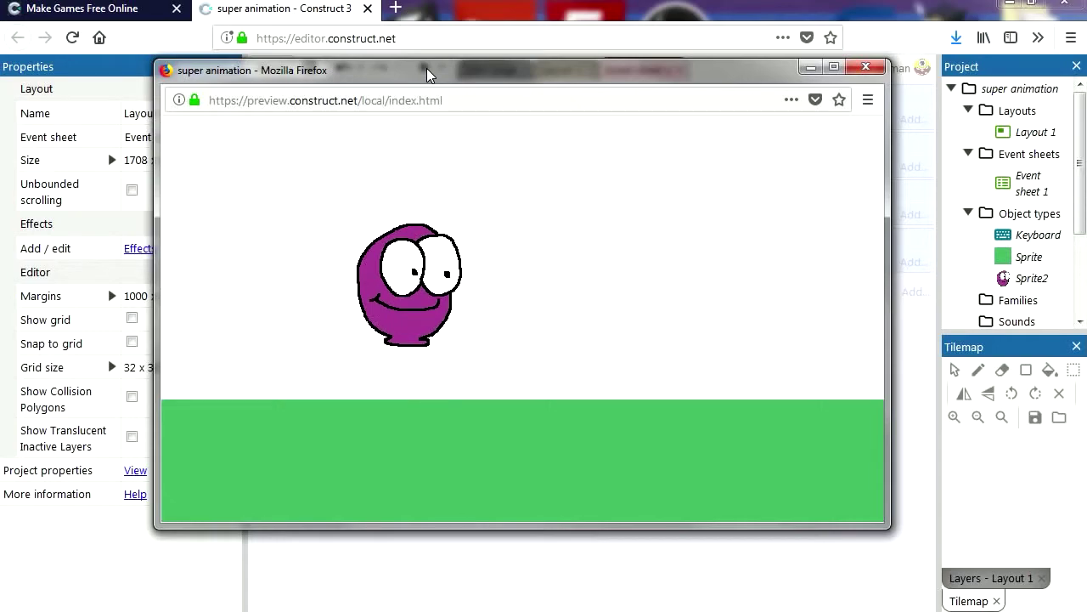
key("Right")
key("Up")
key("Left")
key("Up")
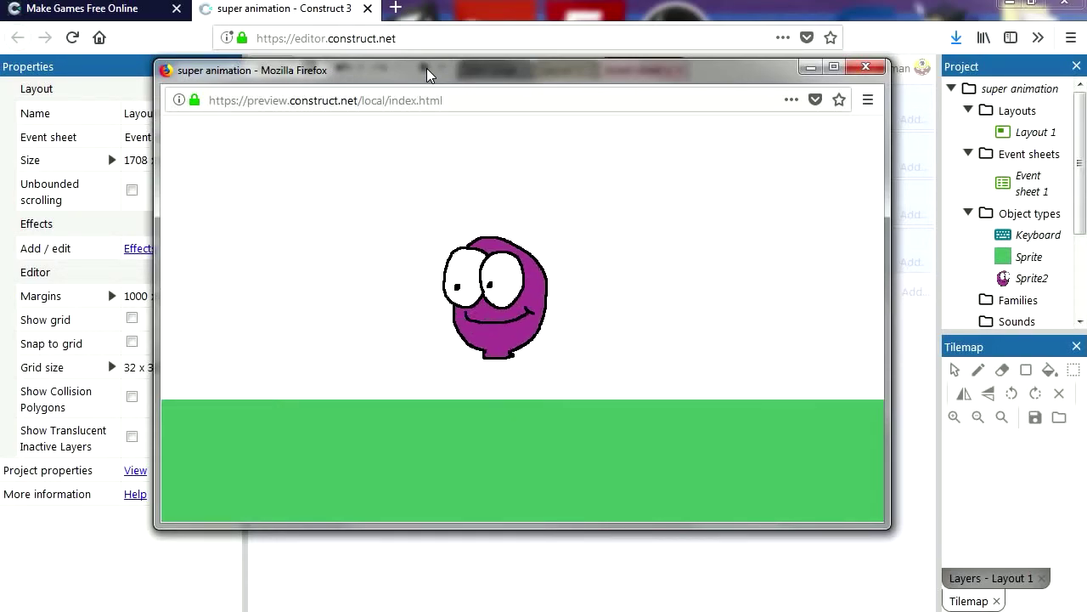
key("Right")
key("Up")
key("Left")
key("Up")
key("Right")
key("Up")
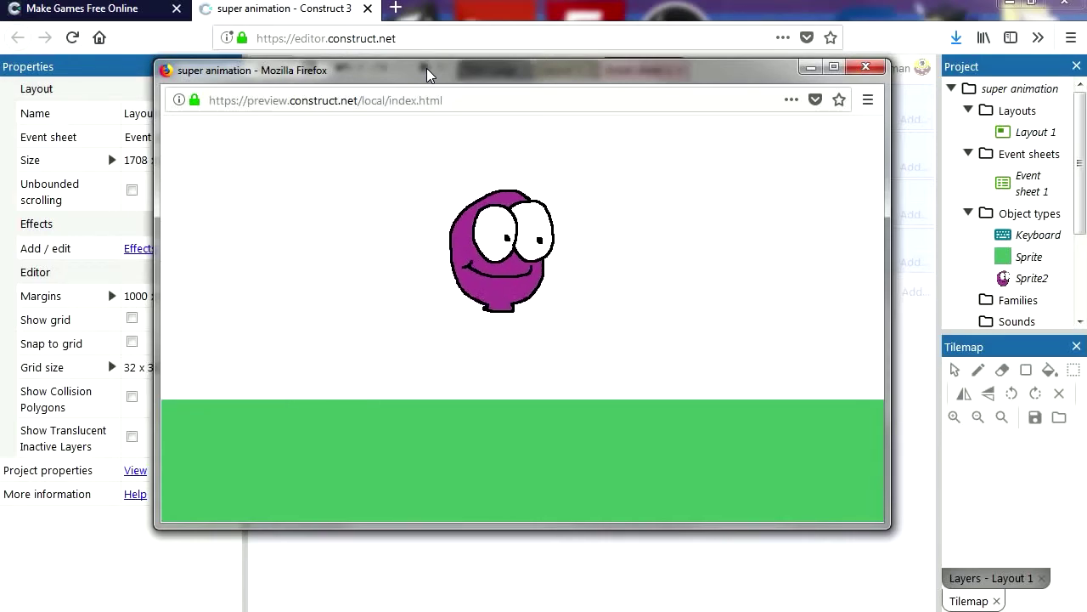
key("Left")
key("Up")
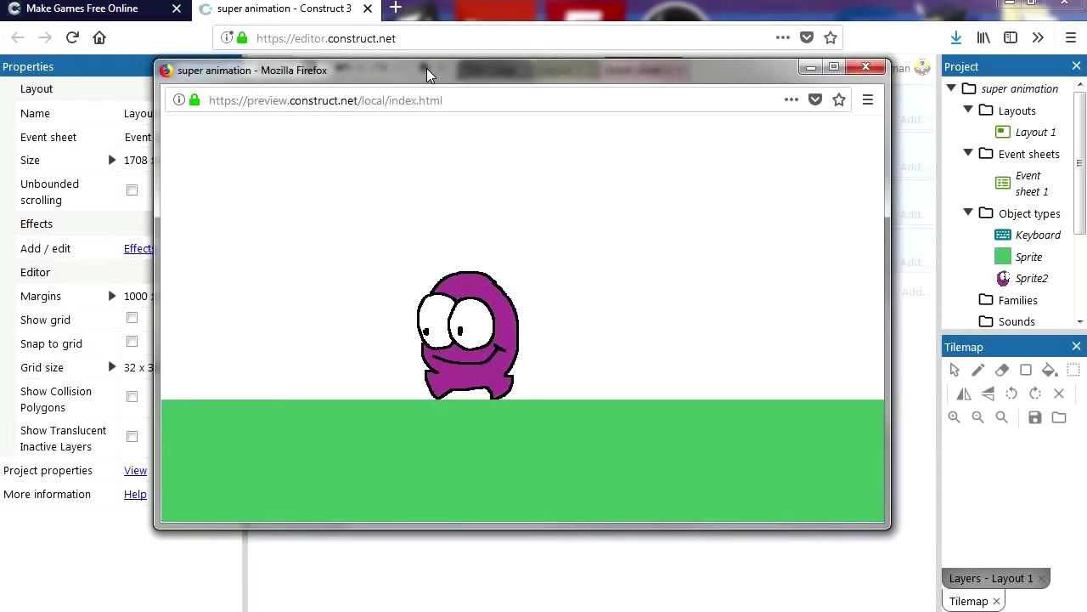
key("Up")
key("Up")
key("Right")
key("Up")
key("Left")
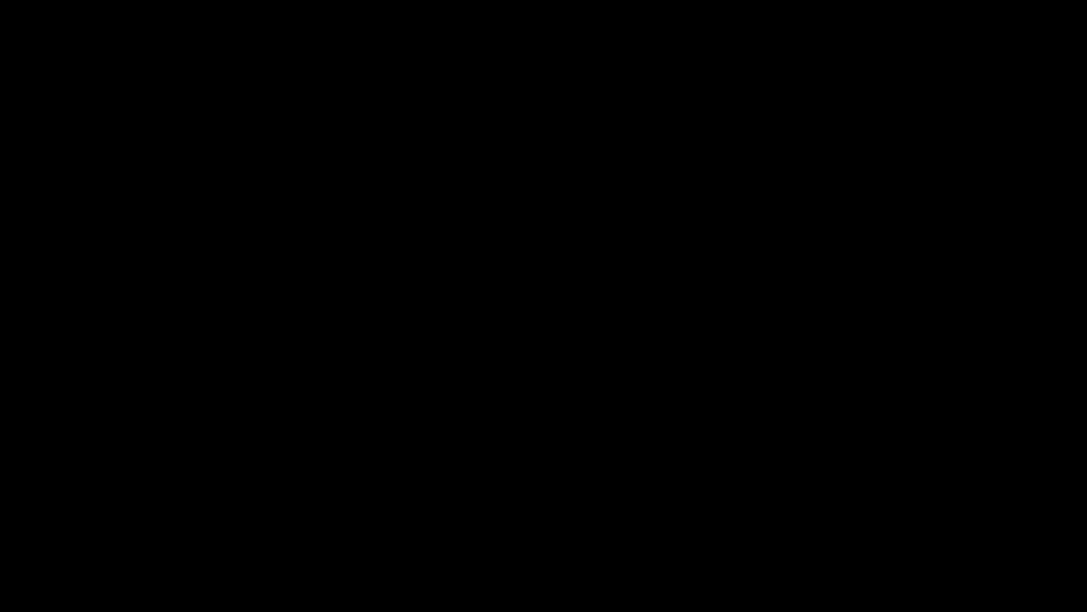
Steer the blob left and right in the preview, then go back to Layout 1 with Sprite2 selected.
key("Left")
key("Right")
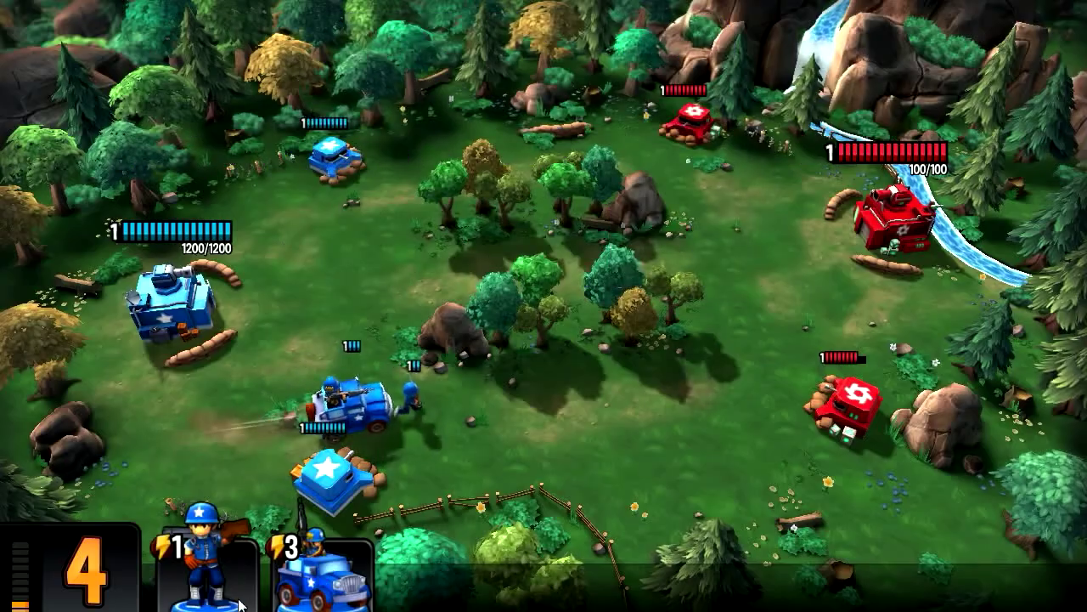
left_click_drag(241, 605, 286, 365)
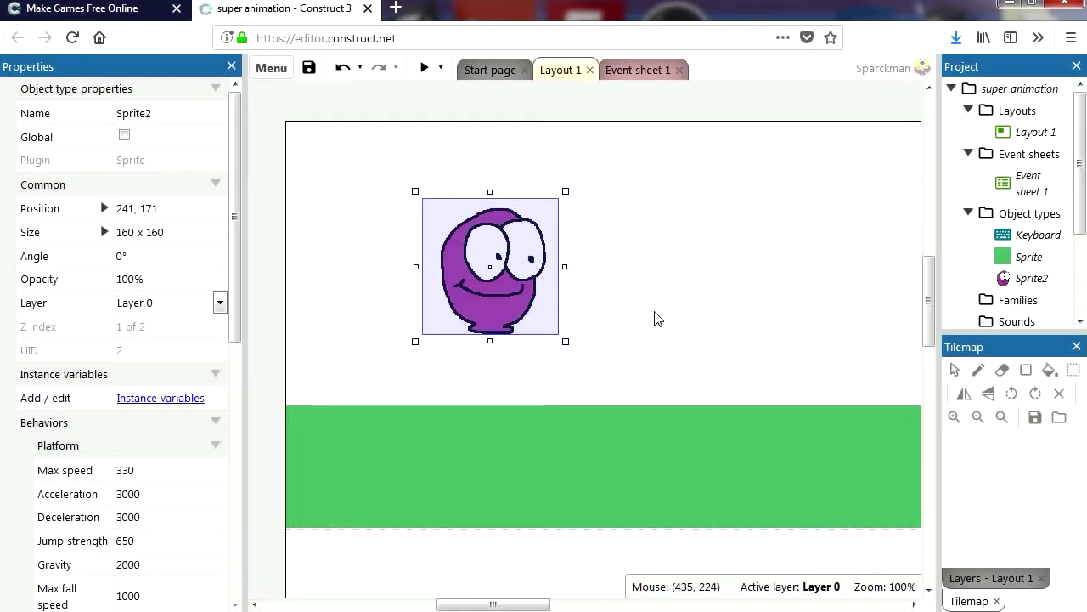
Duplicate Sprite2's Idle animation and rename the copy to Jump.
double_click(526, 287)
right_click(917, 123)
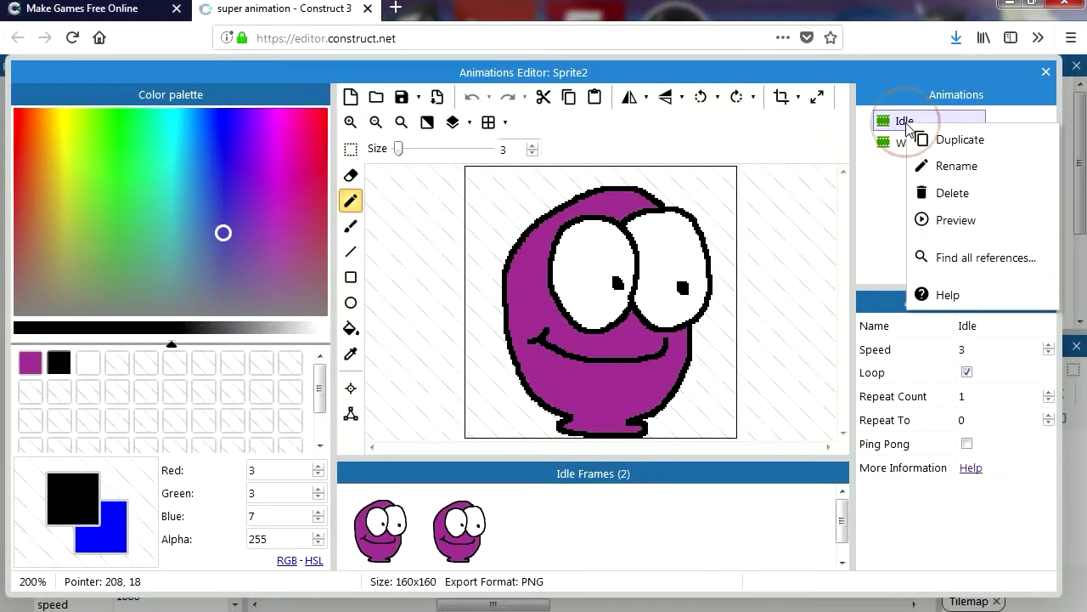
left_click(941, 138)
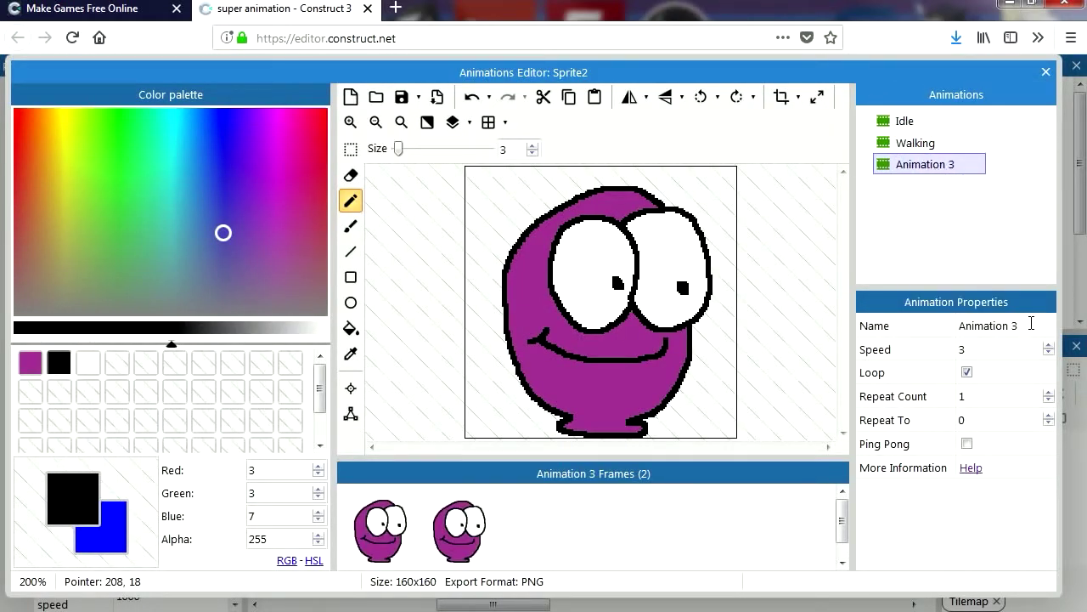
left_click(1031, 323)
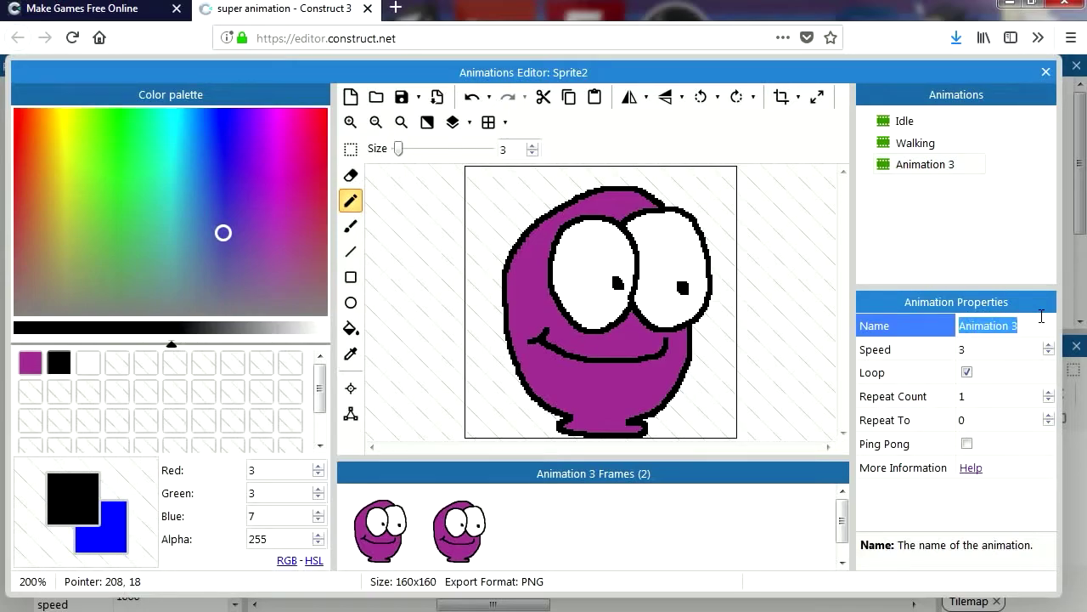
type("jump")
key("Tab")
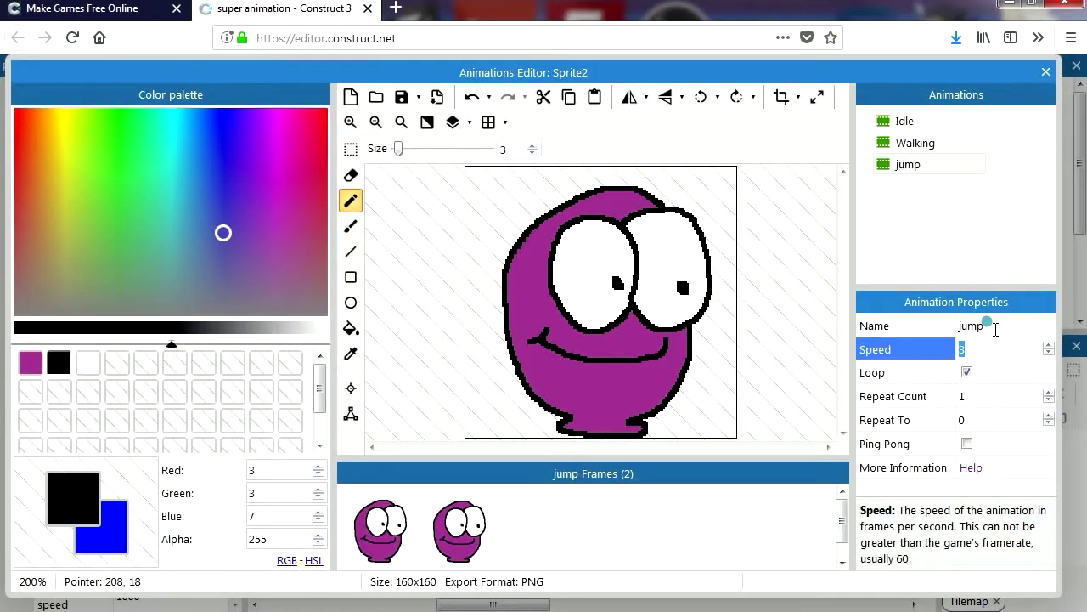
left_click(939, 329)
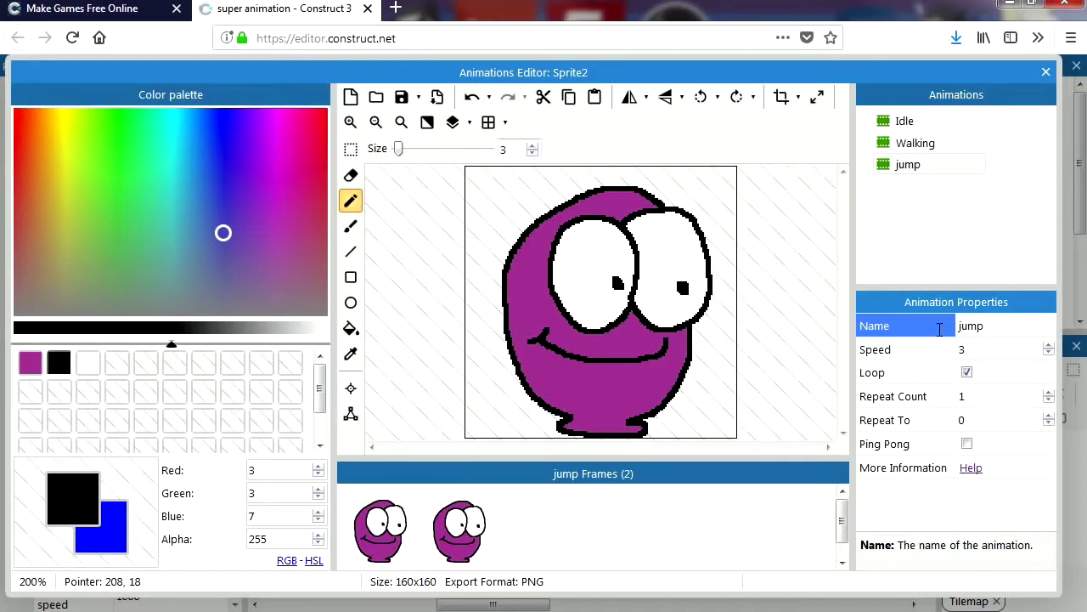
left_click_drag(999, 324, 958, 325)
key("Tab")
Add an empty third frame to the Jump animation.
left_click(959, 216)
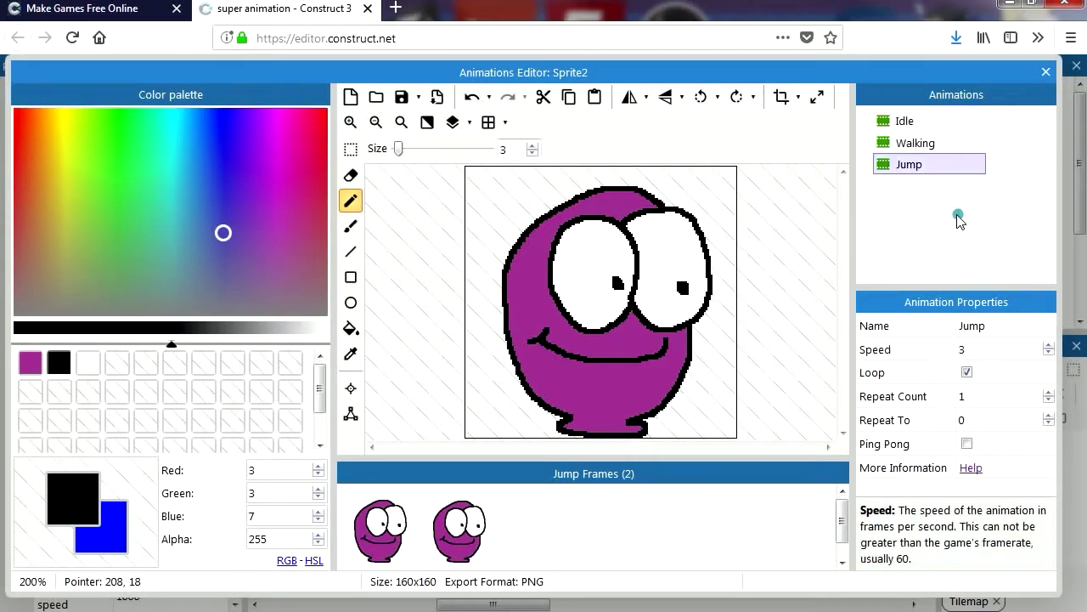
right_click(539, 553)
left_click(595, 399)
Draw the blob's stretched jump-pose outline with eyes in the new empty frame.
left_click(539, 557)
mouse_move(549, 297)
left_mouse_down()
mouse_move(581, 213)
mouse_move(617, 208)
mouse_move(651, 228)
mouse_move(659, 265)
mouse_move(644, 304)
mouse_move(614, 331)
mouse_move(575, 335)
mouse_move(550, 315)
left_mouse_up()
mouse_move(610, 335)
left_mouse_down()
mouse_move(653, 340)
mouse_move(699, 329)
mouse_move(714, 286)
mouse_move(708, 243)
mouse_move(682, 224)
mouse_move(654, 228)
mouse_move(692, 273)
left_mouse_up()
key("ctrl+z")
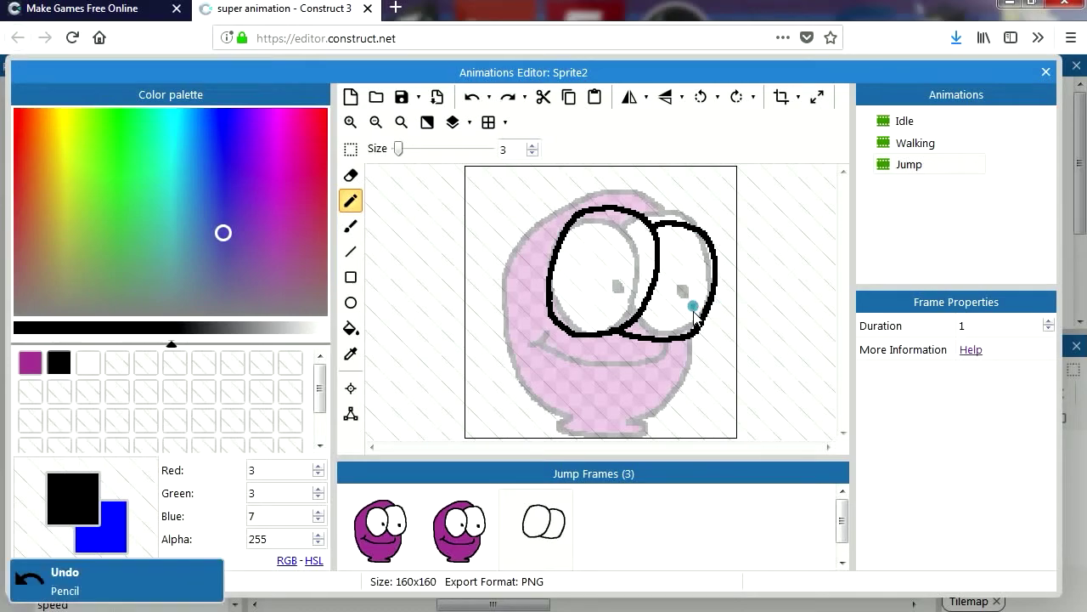
left_click_drag(633, 304, 629, 302)
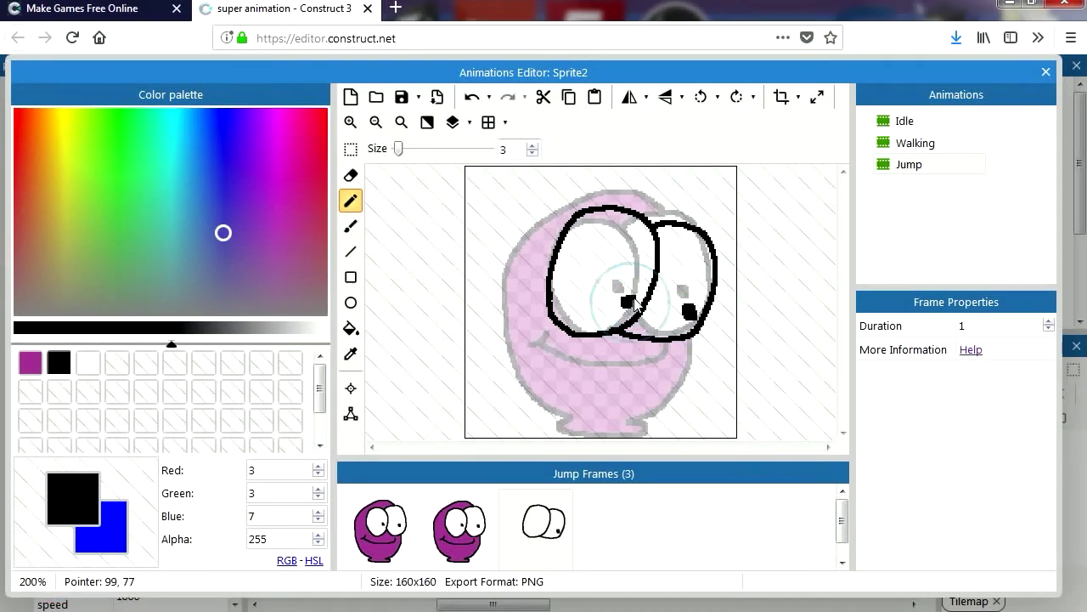
left_click_drag(694, 337, 687, 371)
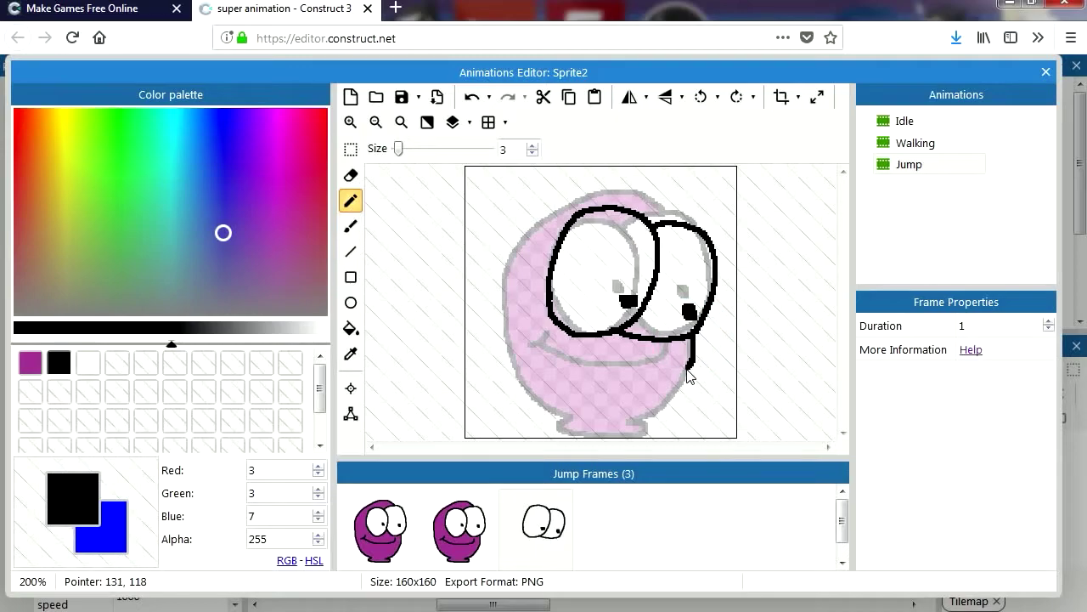
left_click_drag(652, 411, 595, 411)
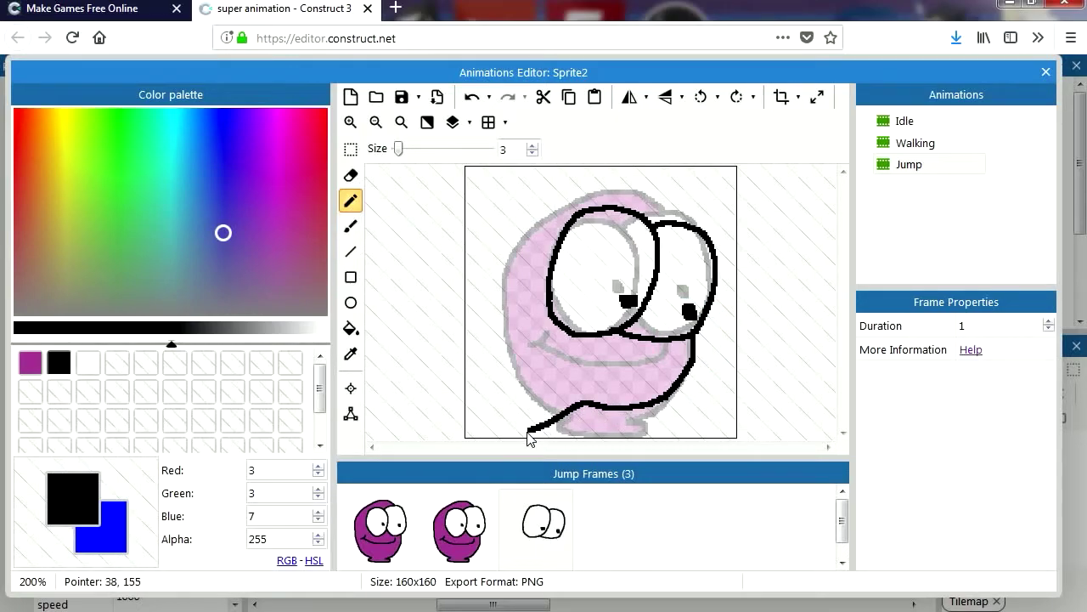
mouse_move(509, 330)
left_mouse_down()
mouse_move(500, 288)
mouse_move(507, 247)
mouse_move(558, 205)
mouse_move(630, 199)
left_mouse_up()
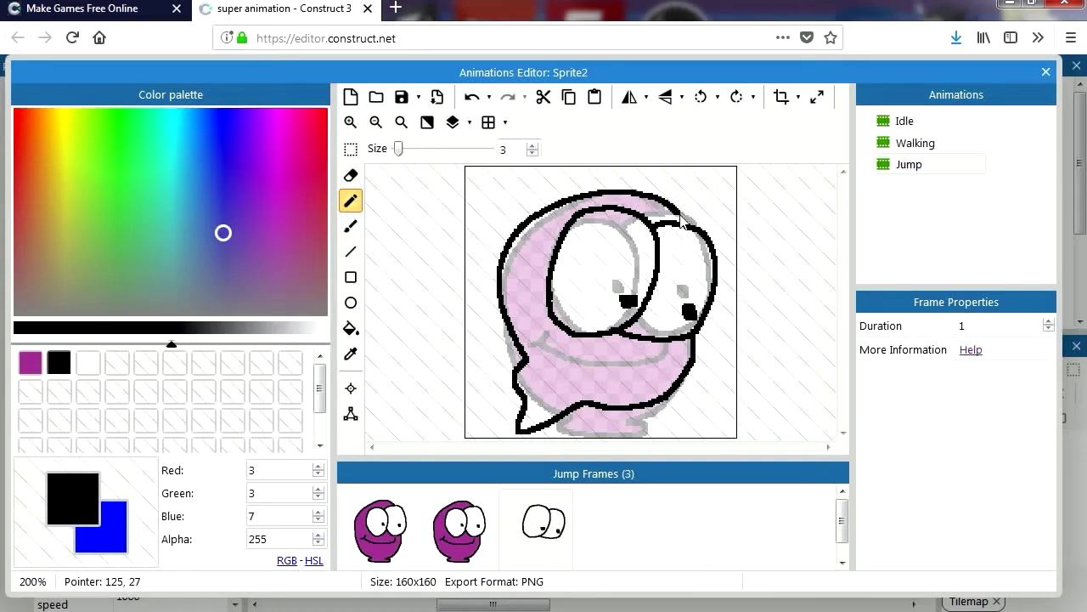
left_click_drag(689, 231, 695, 248)
left_click(617, 378)
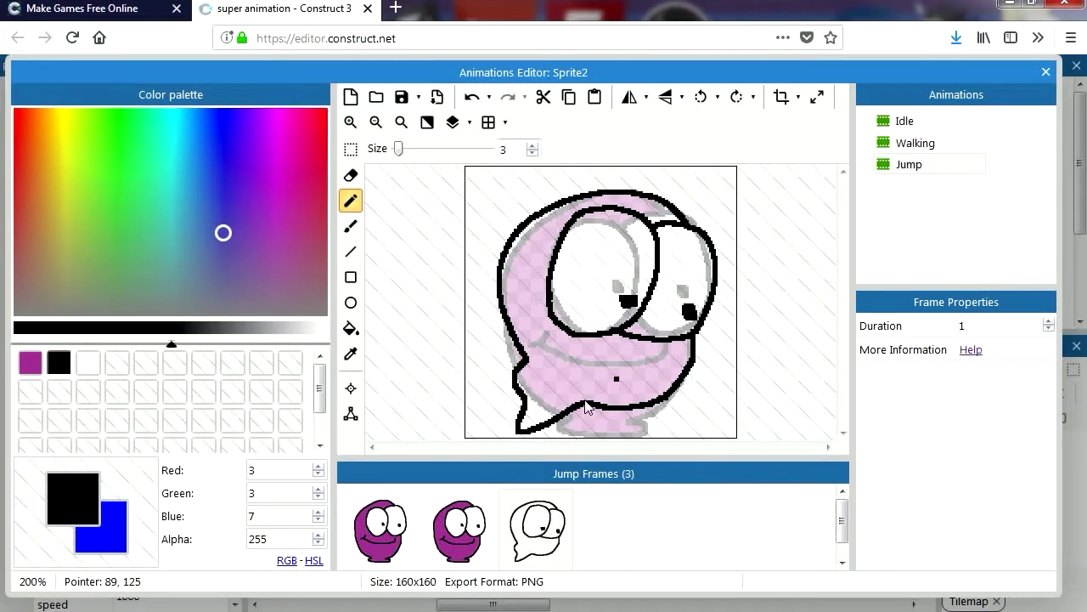
Bucket-fill the jump pose's body purple and both eyes white.
left_click(41, 365)
left_click(350, 328)
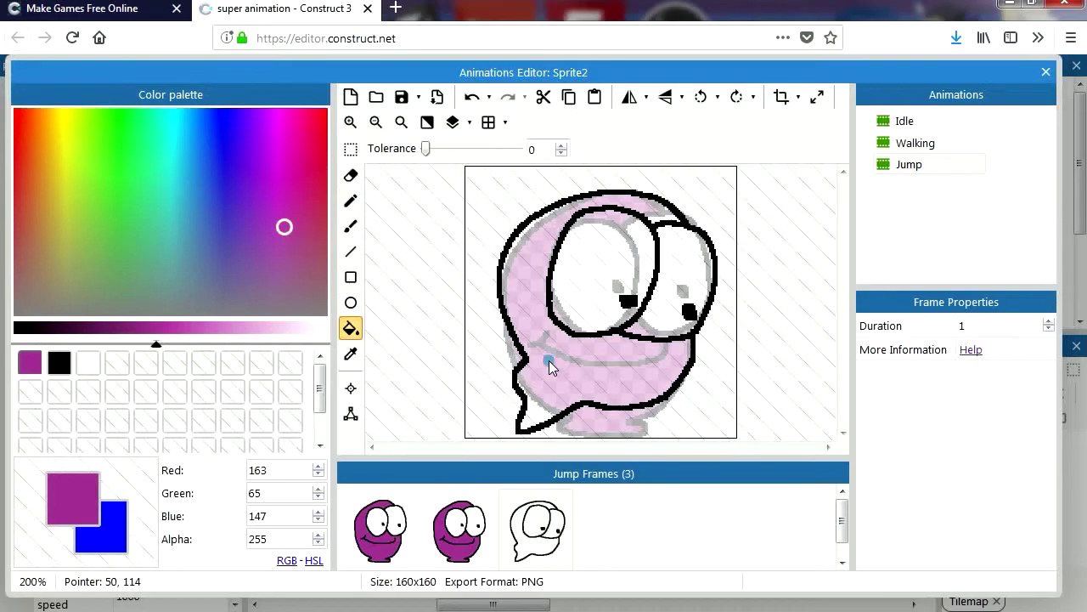
left_click(551, 362)
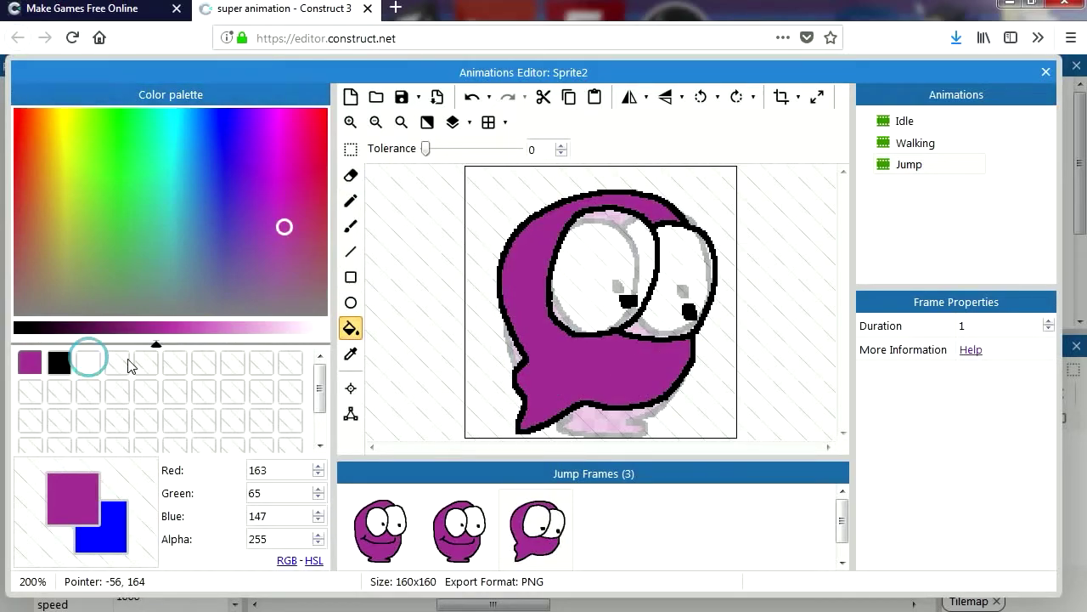
left_click(88, 363)
left_click(583, 265)
left_click(671, 314)
Delete Jump frames 2 and 1 so only the new pose remains, and close the editor.
right_click(464, 546)
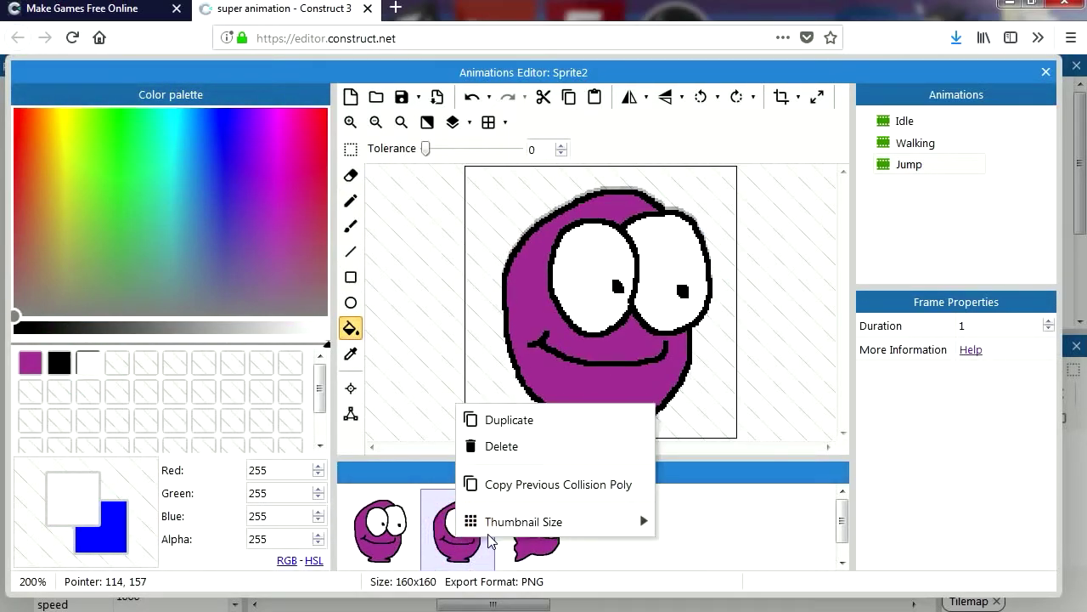
left_click(483, 449)
right_click(414, 531)
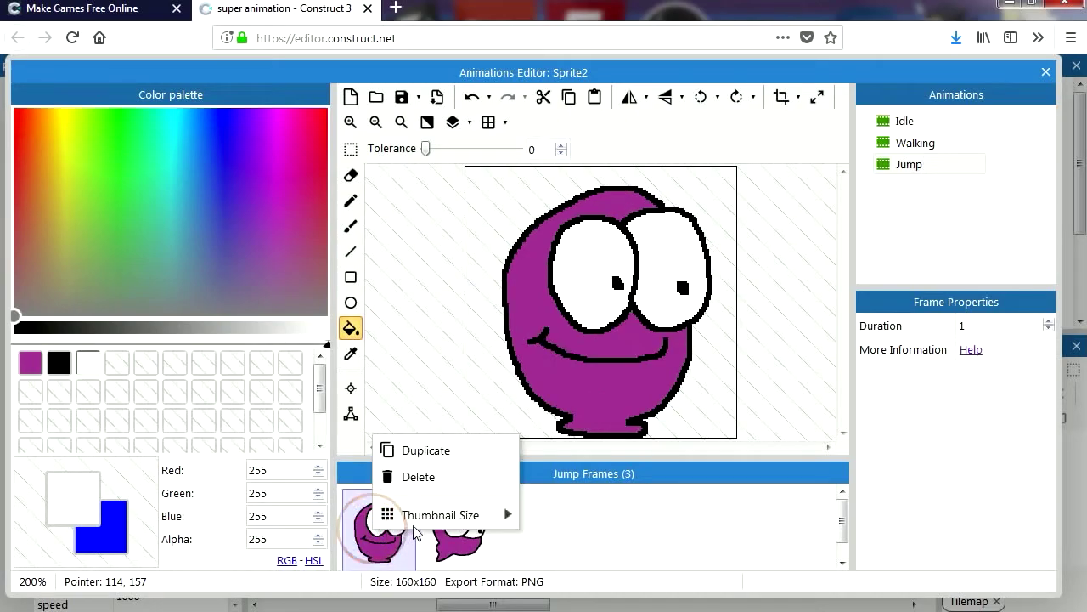
left_click(433, 477)
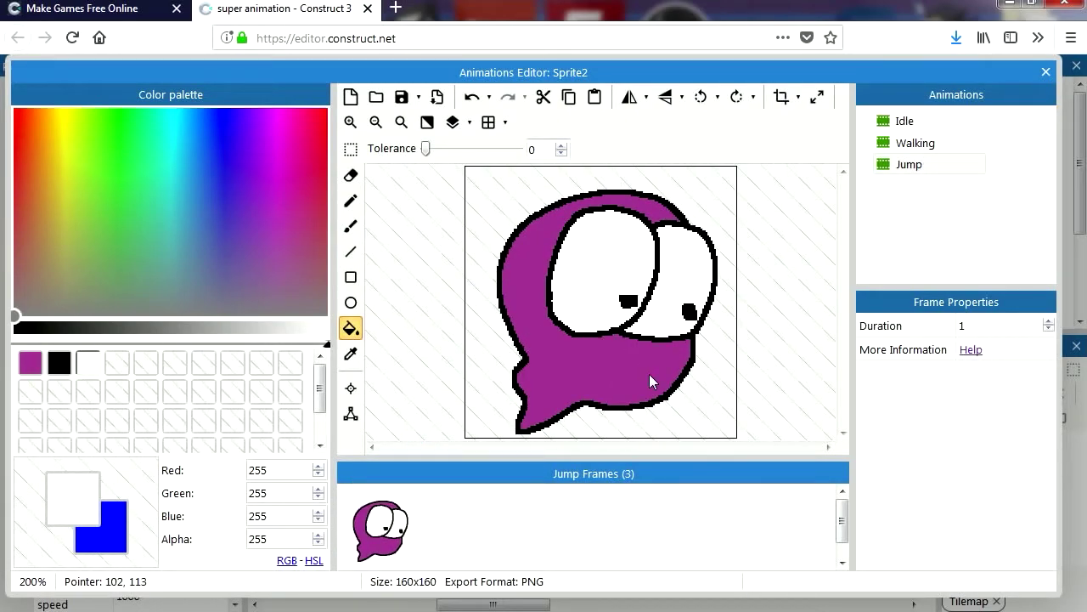
left_click(1046, 72)
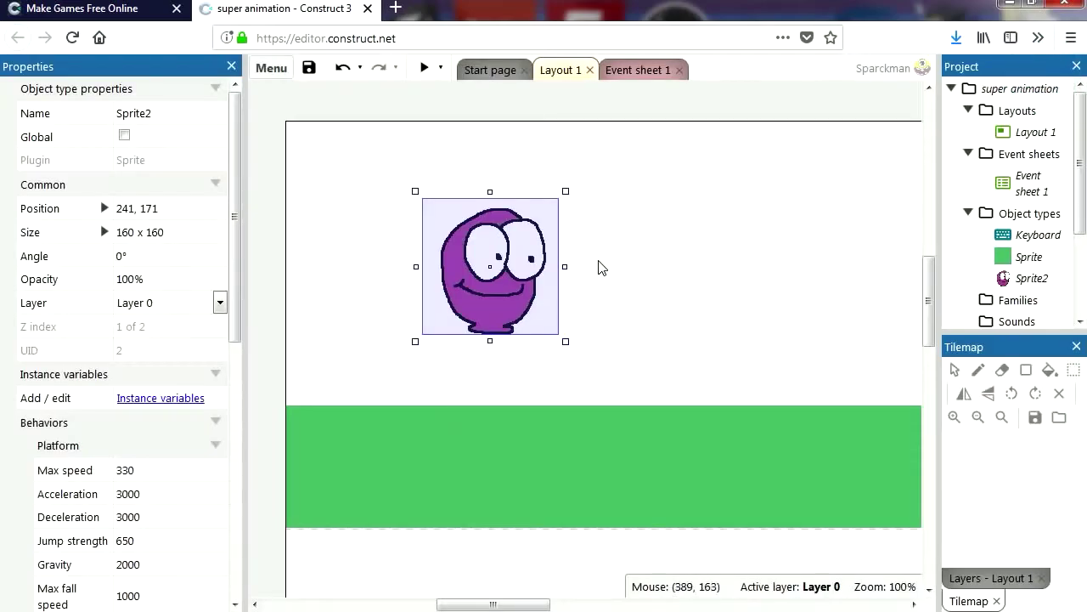
On Event sheet 1, add event 5 with Sprite2's Is on floor condition inverted.
left_click(640, 73)
left_click(331, 293)
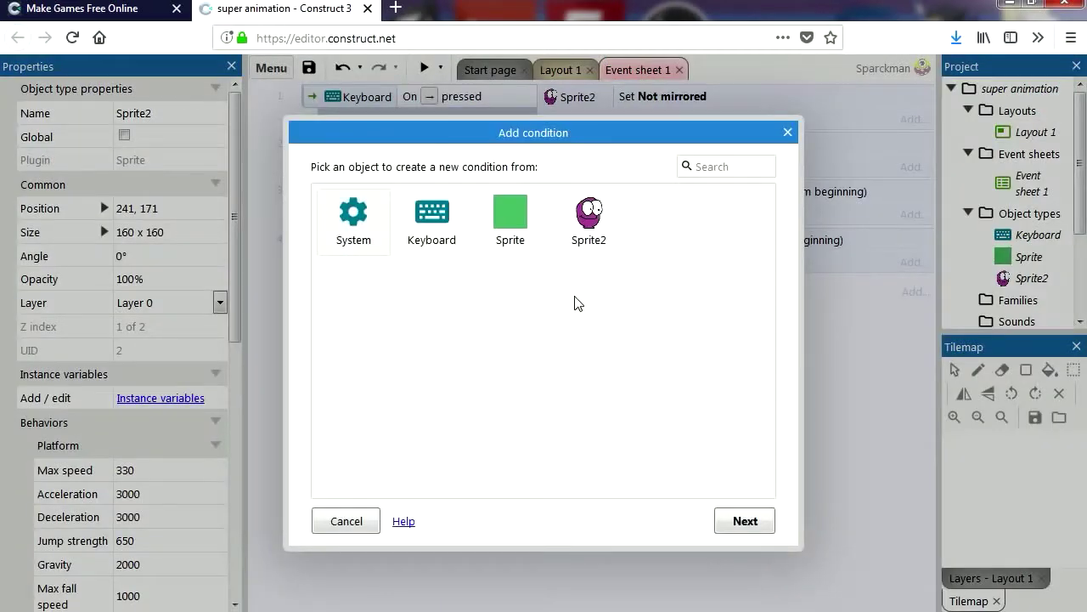
left_click(786, 133)
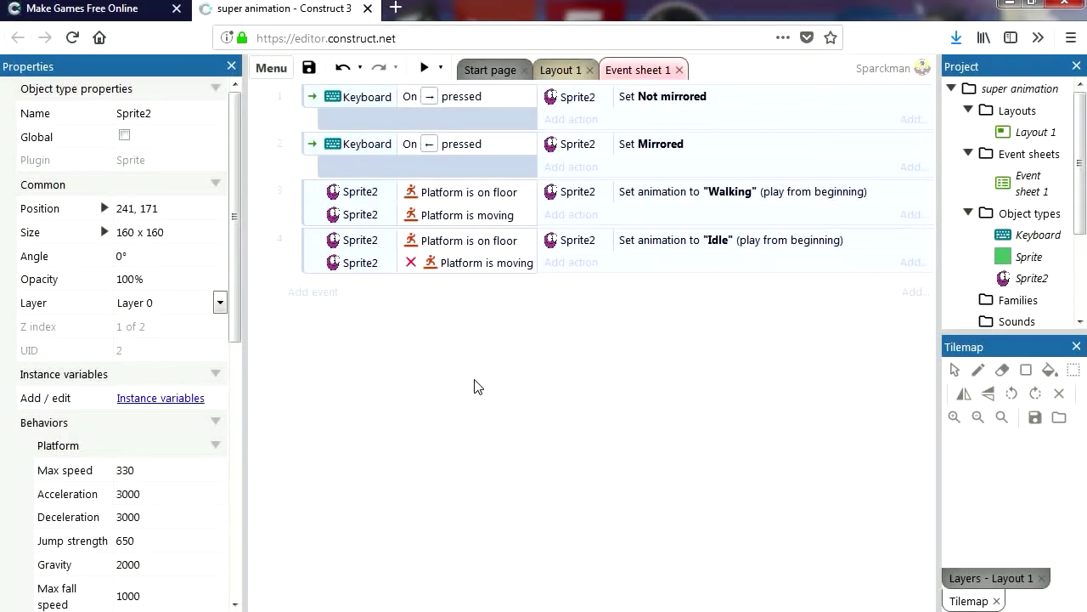
left_click(318, 264)
left_click(332, 319)
left_click(315, 293)
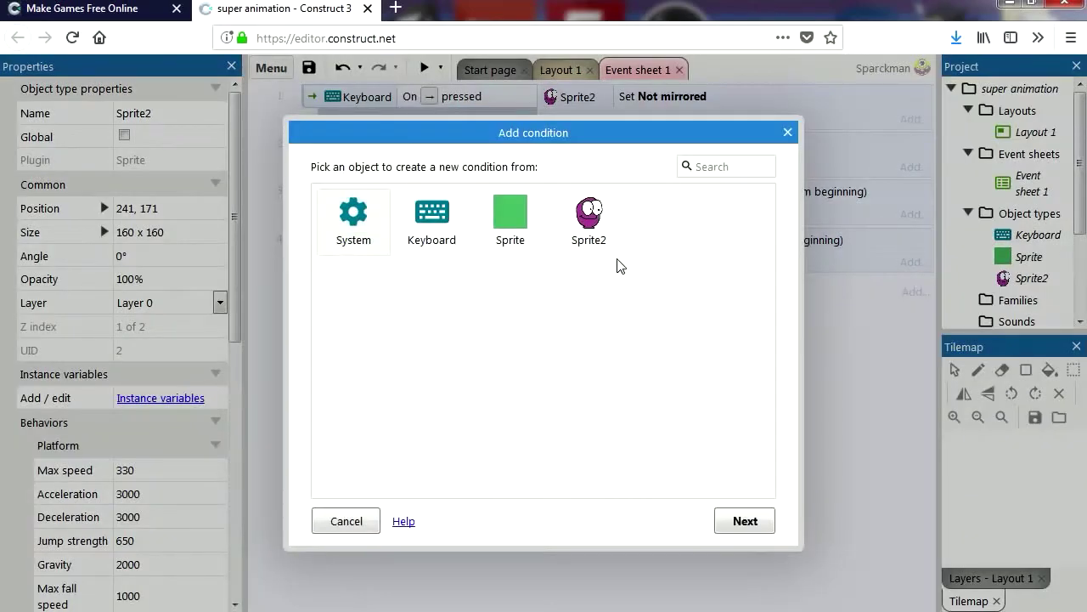
double_click(599, 225)
left_click_drag(767, 236, 760, 364)
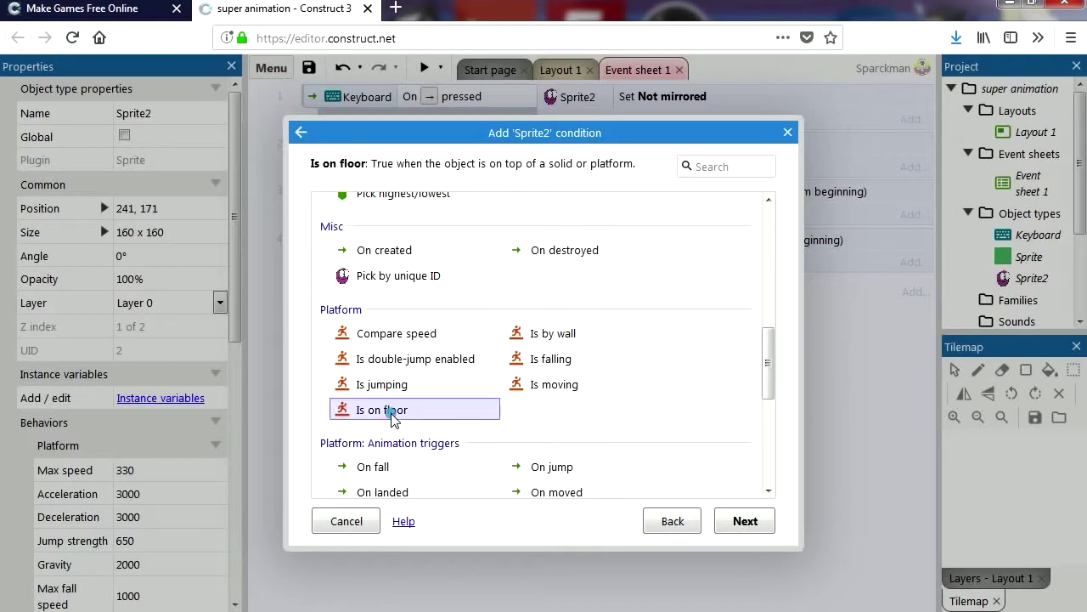
double_click(393, 414)
right_click(472, 294)
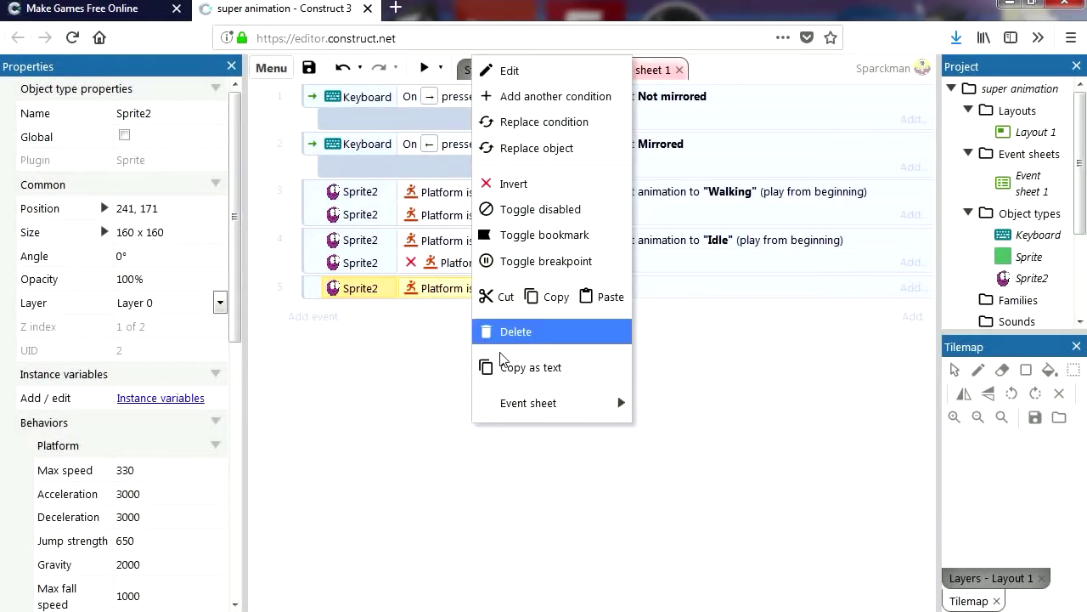
left_click(506, 183)
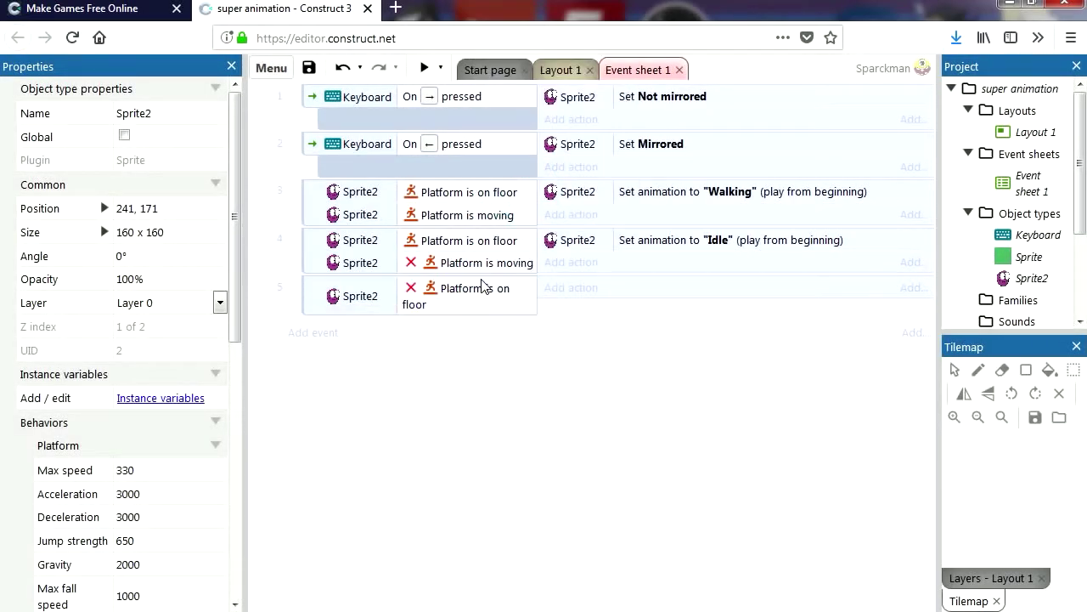
Give event 5 a Sprite2 Set animation action playing "Jump" from the beginning.
left_click(573, 289)
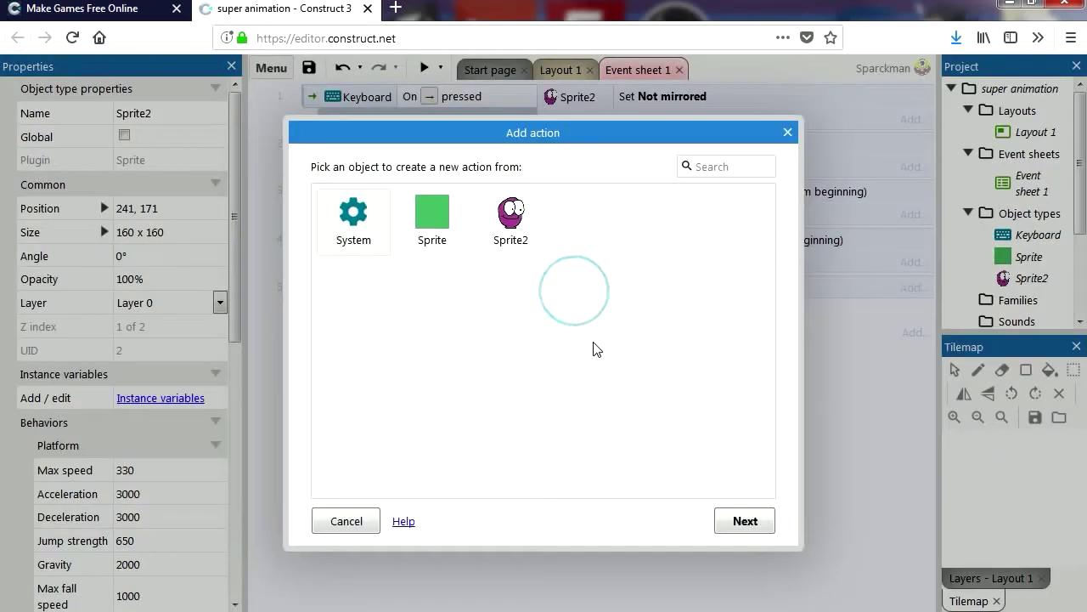
double_click(514, 225)
left_click_drag(774, 254, 772, 308)
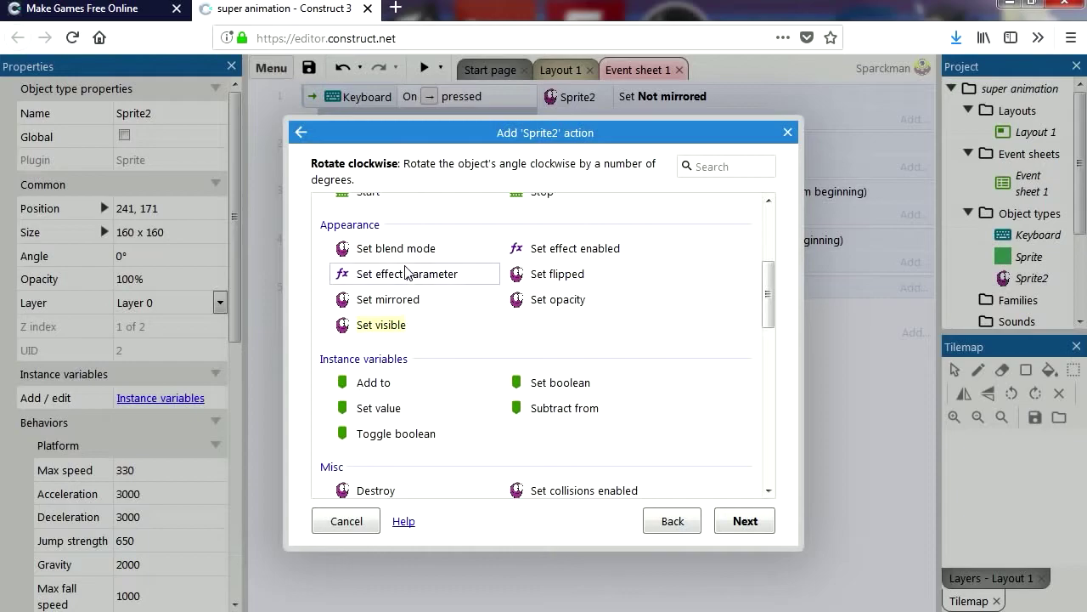
scroll(410, 379, "up", 3)
double_click(388, 335)
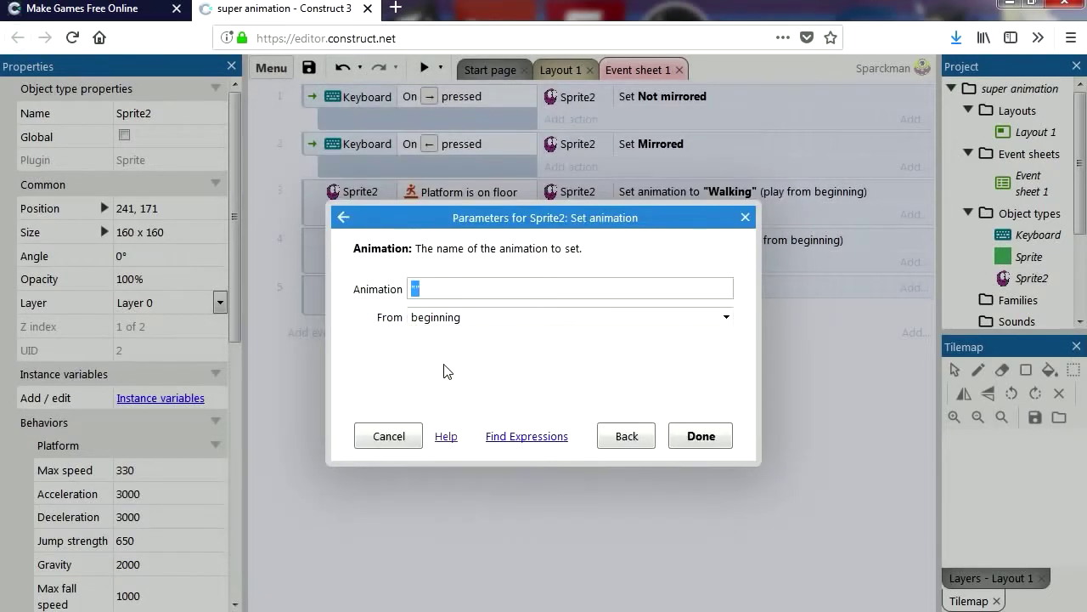
left_click(415, 289)
key("Delete")
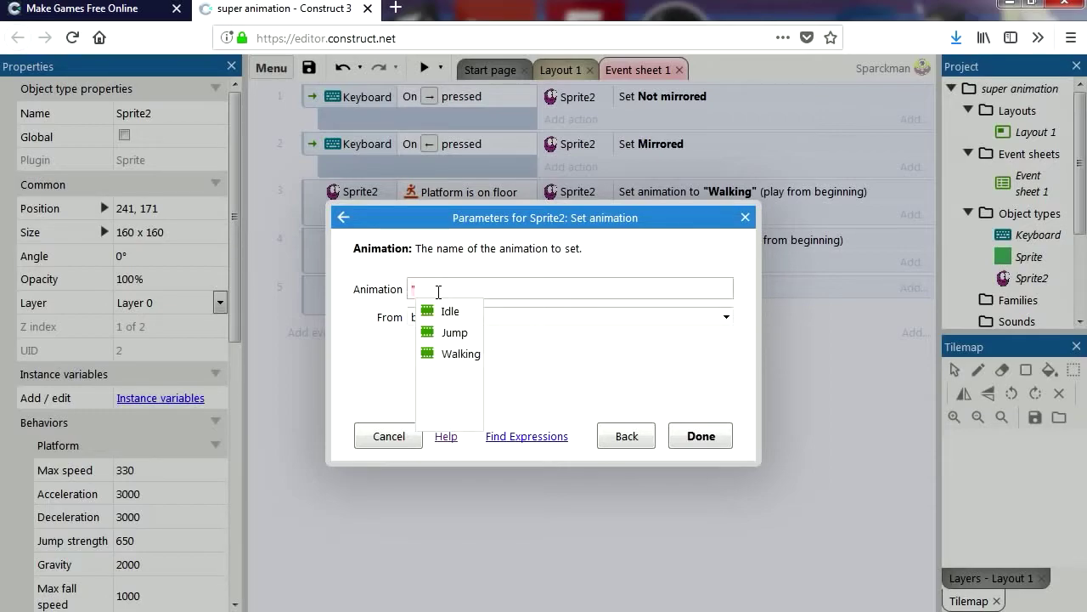
left_click(460, 340)
left_click(701, 436)
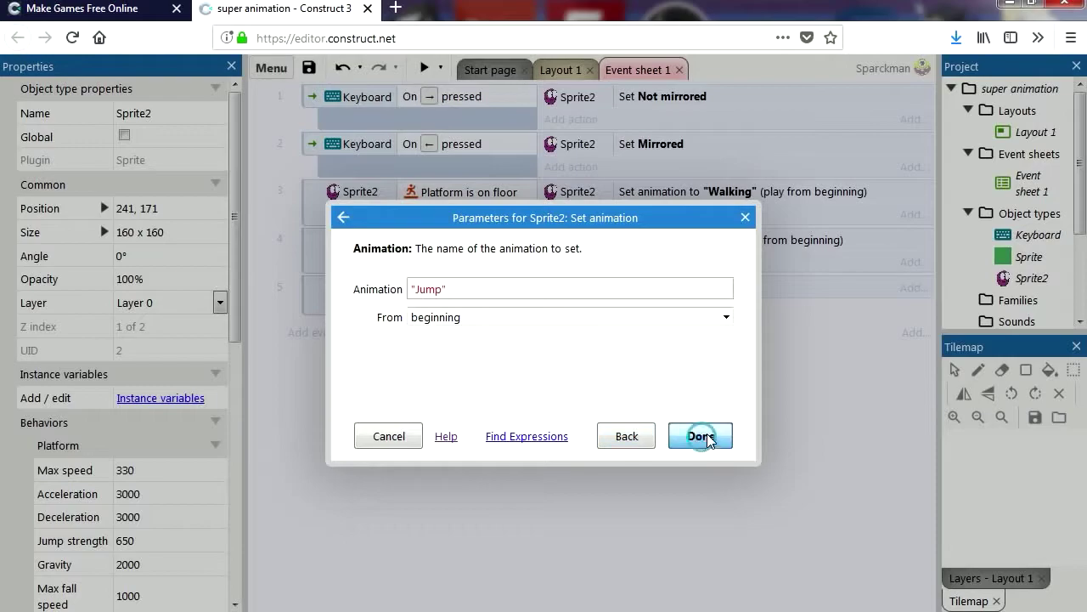
left_click(629, 403)
Preview the game, walking and jumping the blob to see the Jump pose, then show the Start page.
left_click(425, 67)
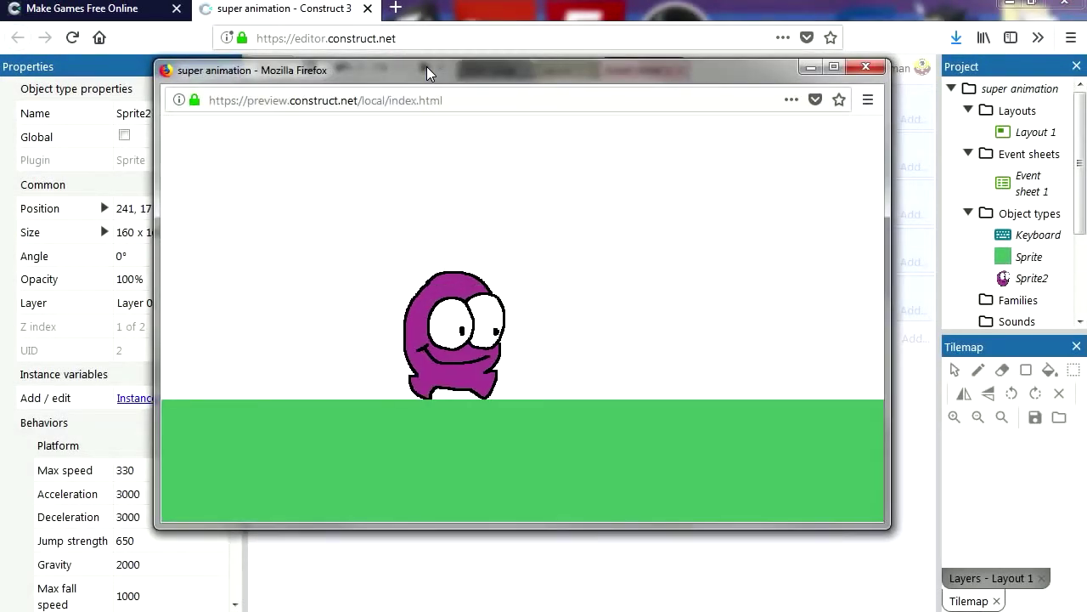
key("Right")
key("Left")
key("Up")
key("Right")
key("Up")
key("Left")
key("Up")
key("Up")
key("Right")
key("Up")
key("Left")
key("Up")
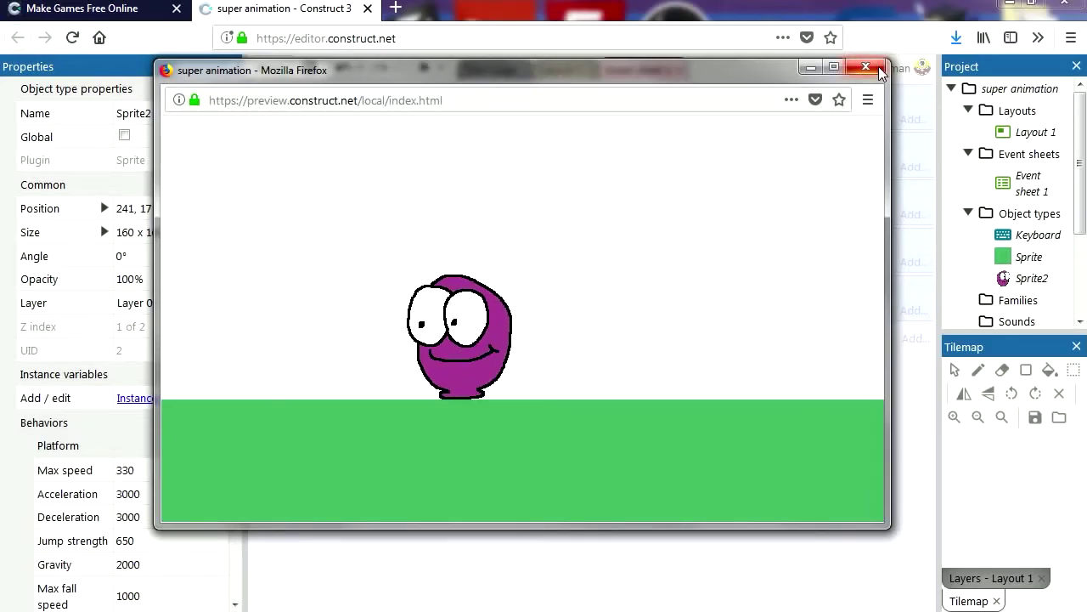
left_click(880, 70)
left_click(489, 71)
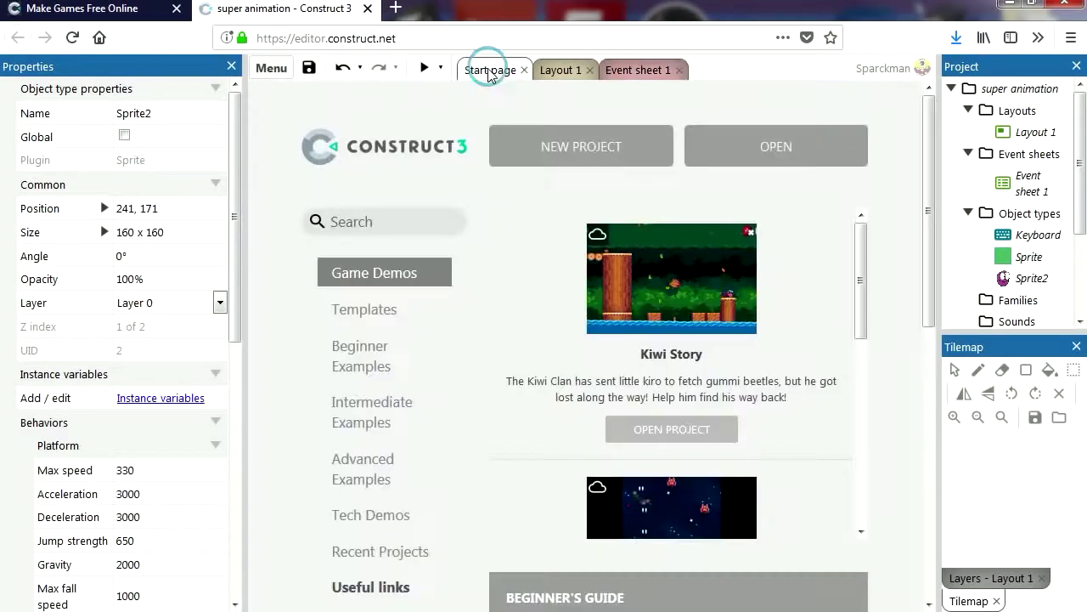
Open Sprite2's Jump frame and pencil black mouth lines across the lower body.
left_click(556, 71)
double_click(486, 265)
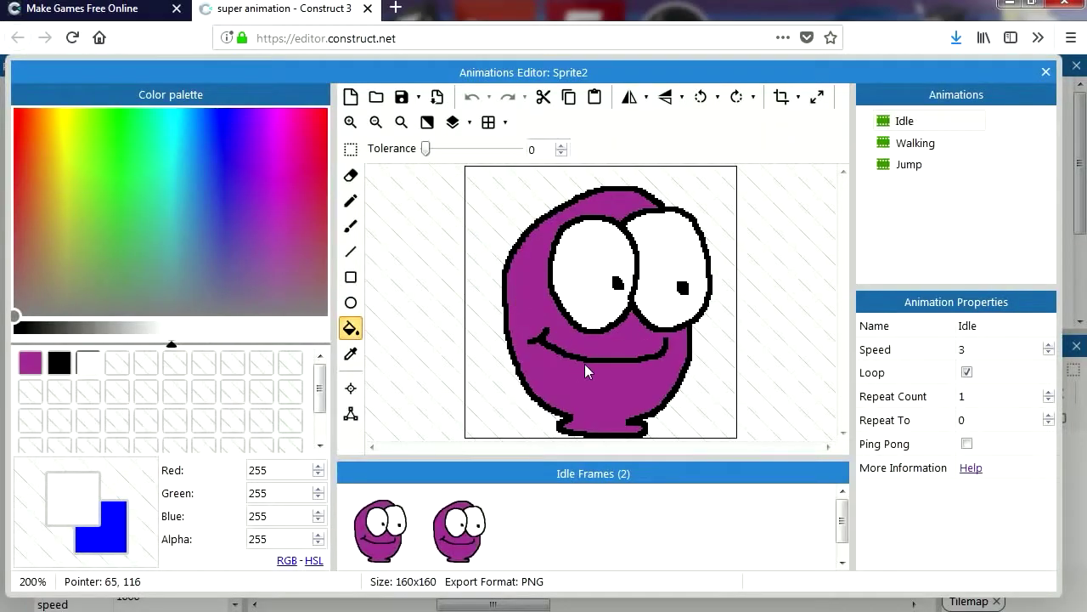
left_click(911, 165)
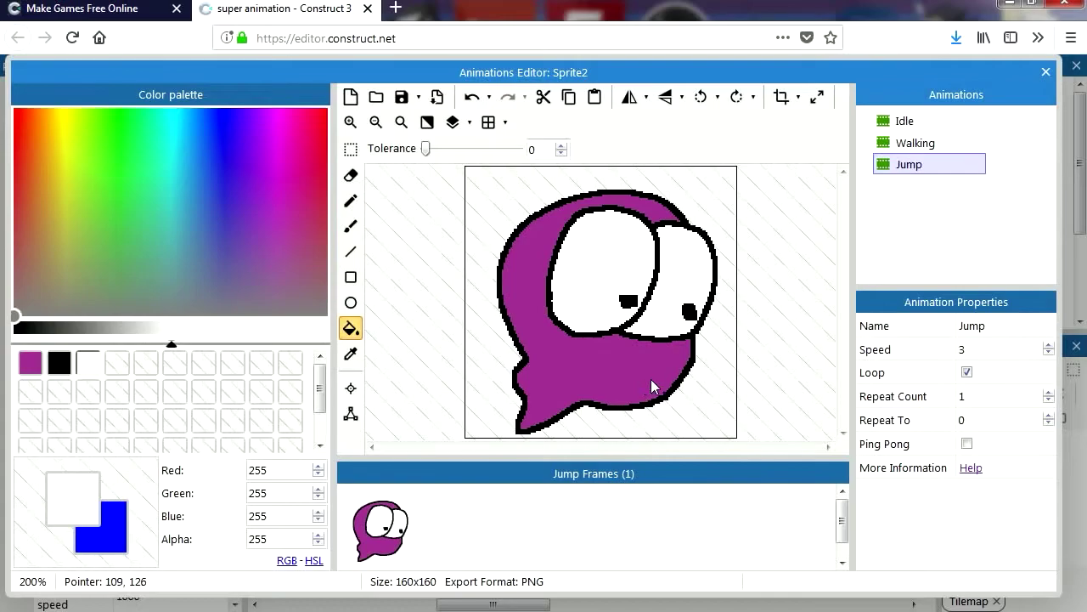
left_click(351, 202)
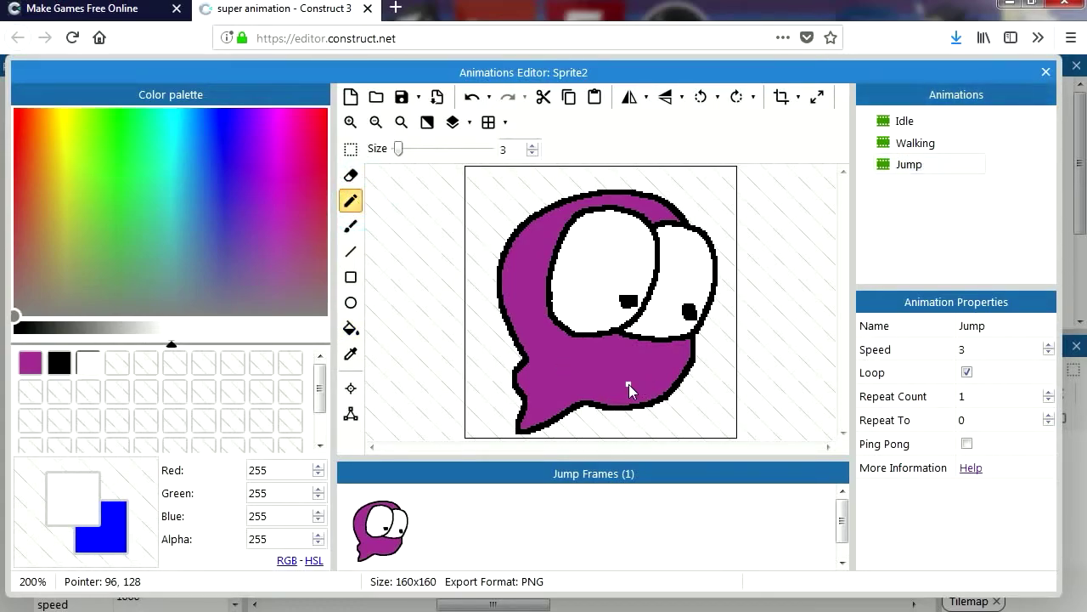
left_click(59, 363)
mouse_move(647, 353)
left_mouse_down()
mouse_move(622, 358)
mouse_move(647, 355)
left_mouse_up()
Fill the mouth deep red and the teeth white, then close the editor and run a preview.
left_click(316, 130)
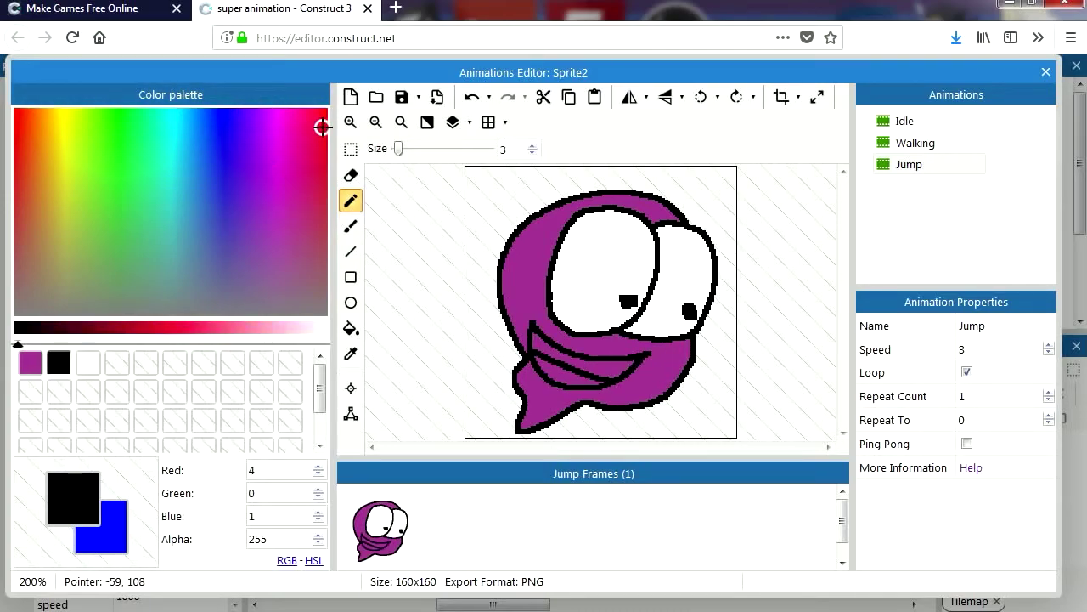
left_click(146, 330)
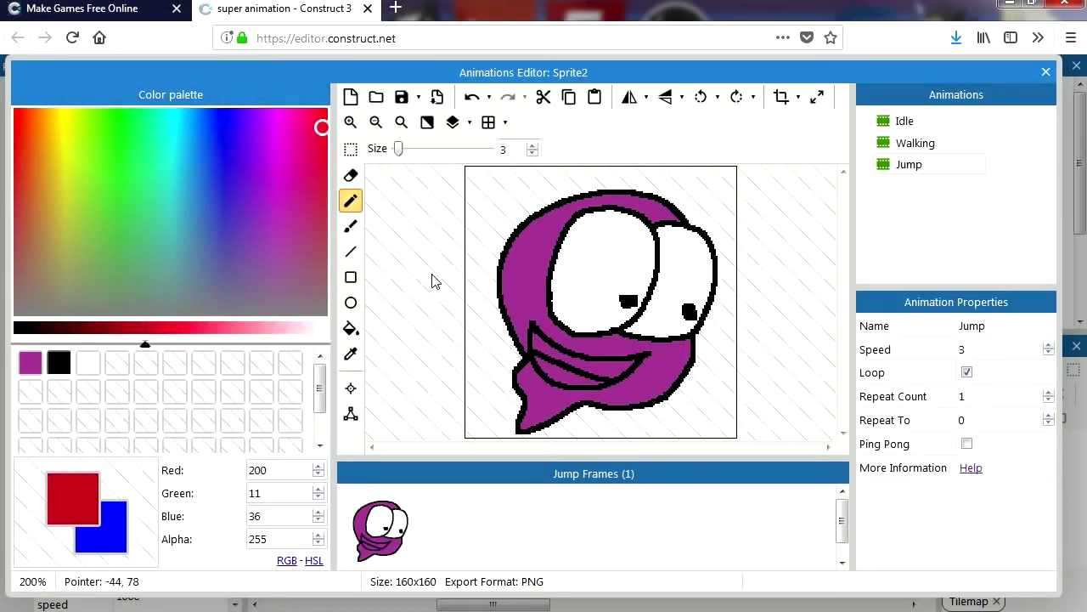
left_click(351, 328)
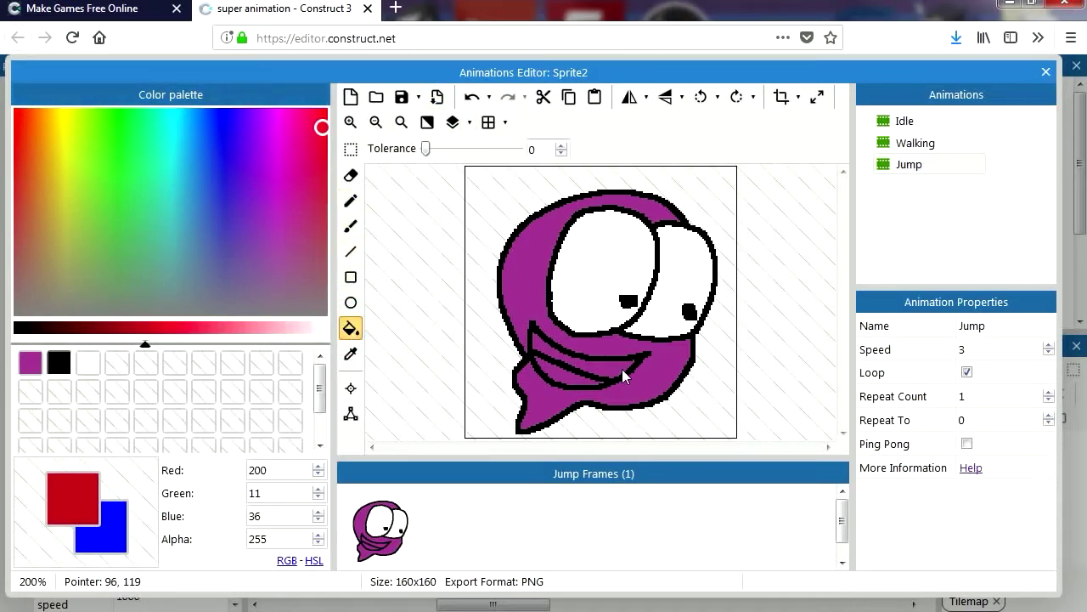
left_click(565, 378)
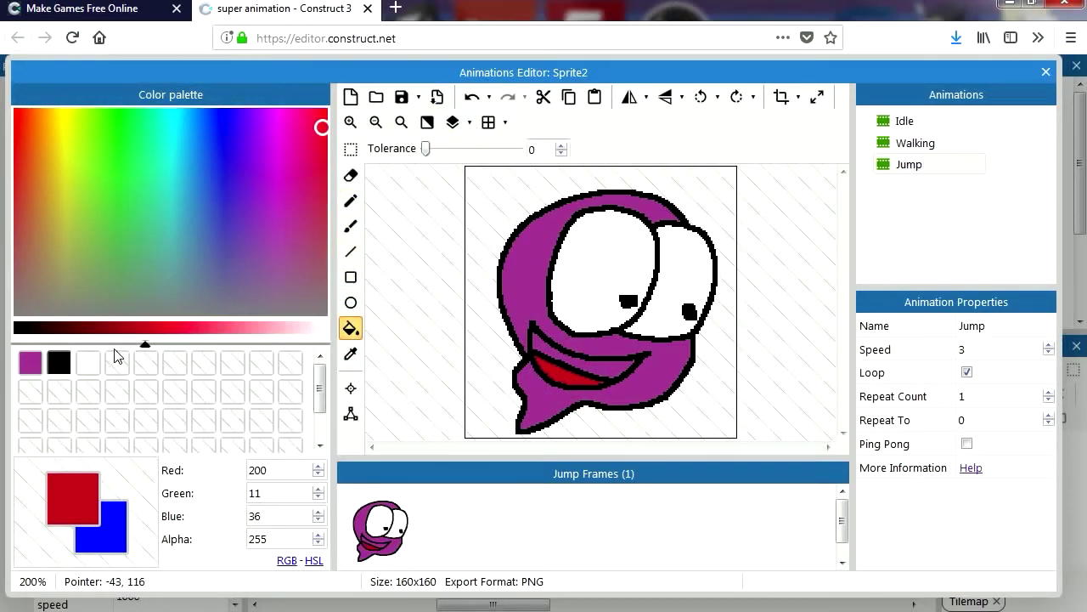
left_click(90, 363)
left_click(610, 369)
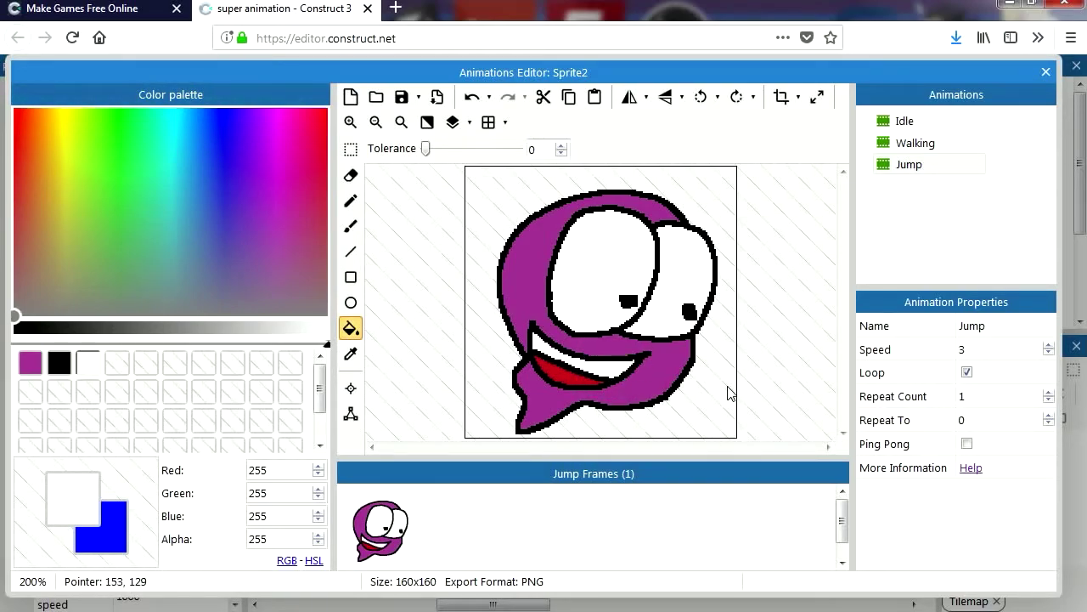
left_click(1046, 71)
left_click(424, 68)
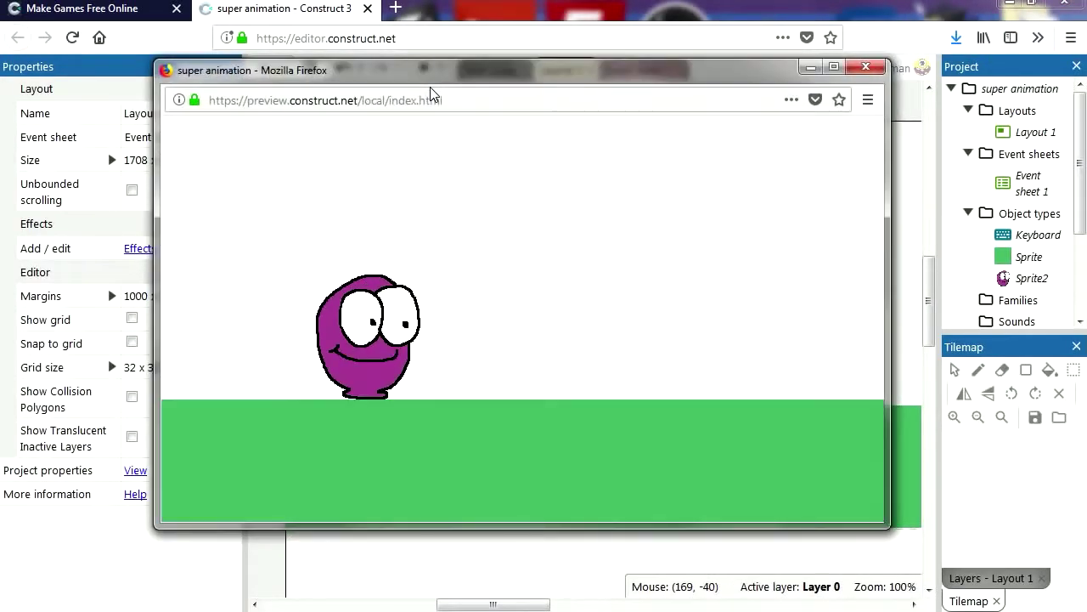
Walk and jump the blob in the preview, then leave the preview window.
key("Right")
key("Left")
key("Up")
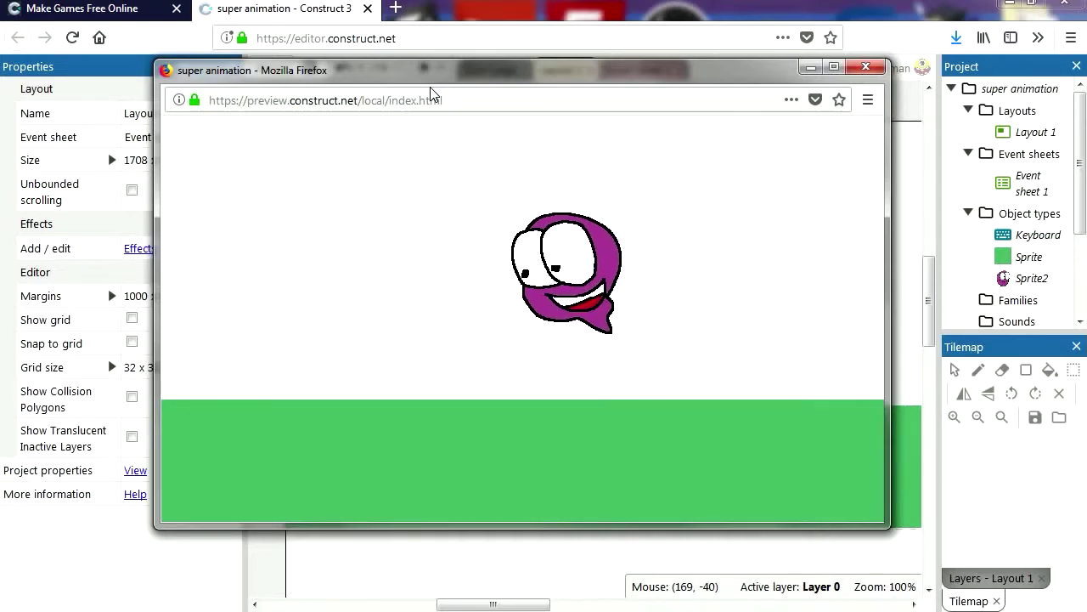
key("Up")
key("Right")
key("Up")
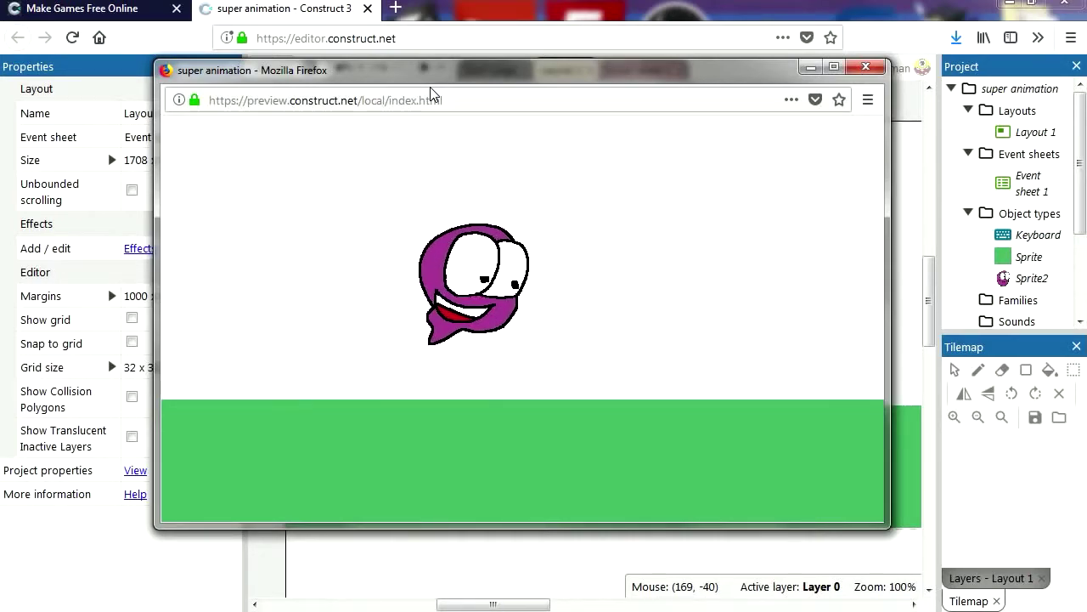
key("alt+Tab")
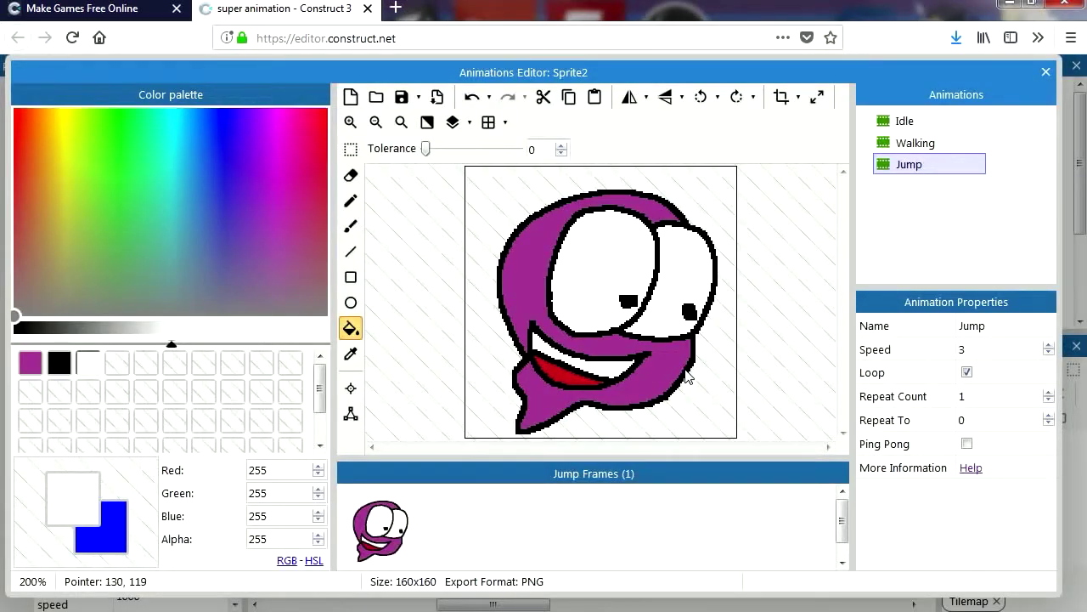
Paint over the Jump frame's open mouth in purple and draw a simple black smile.
key("ctrl+z")
left_click(916, 168)
key("p")
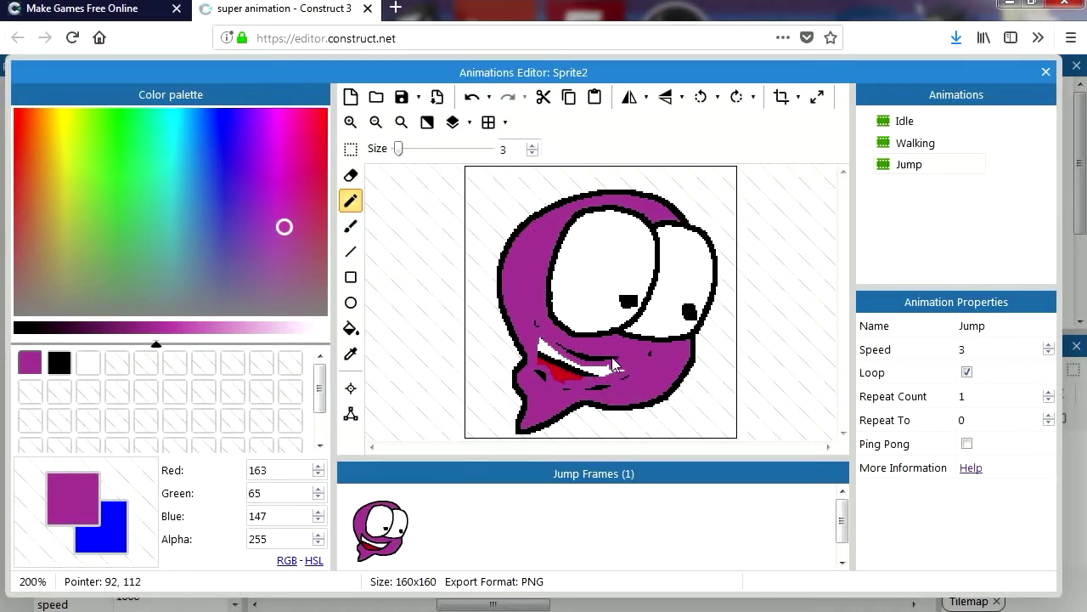
left_click_drag(554, 339, 600, 384)
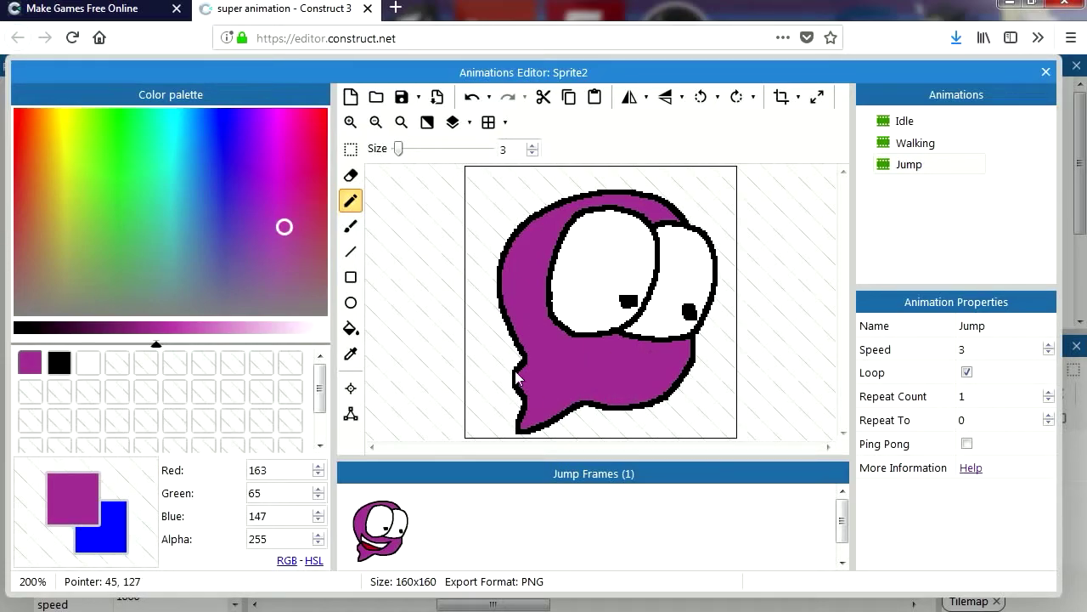
key("ctrl+z")
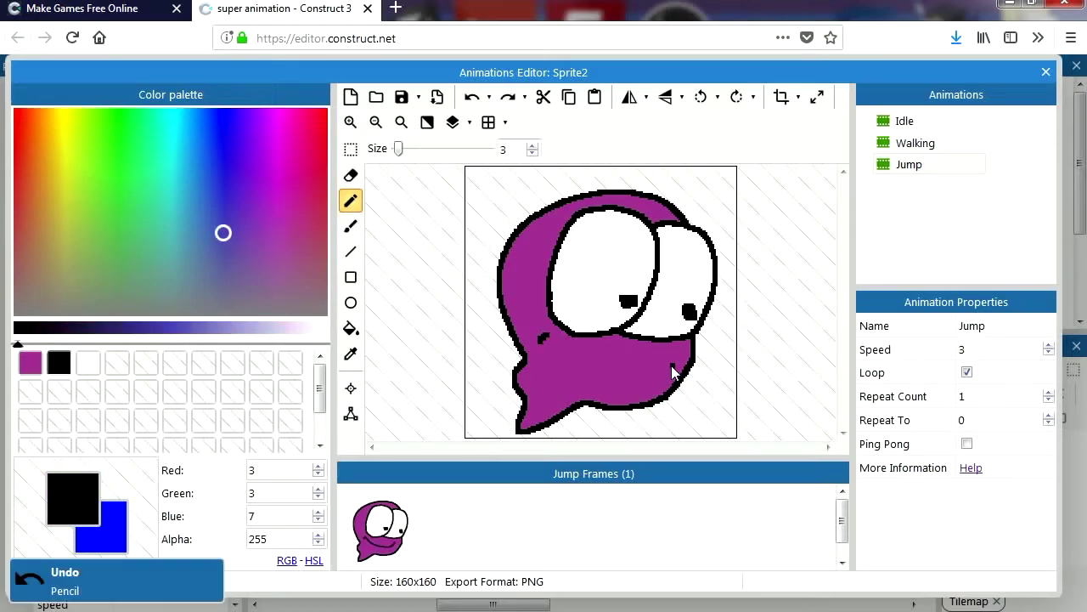
key("ctrl+z")
mouse_move(653, 358)
left_mouse_down()
mouse_move(573, 366)
mouse_move(544, 350)
left_mouse_up()
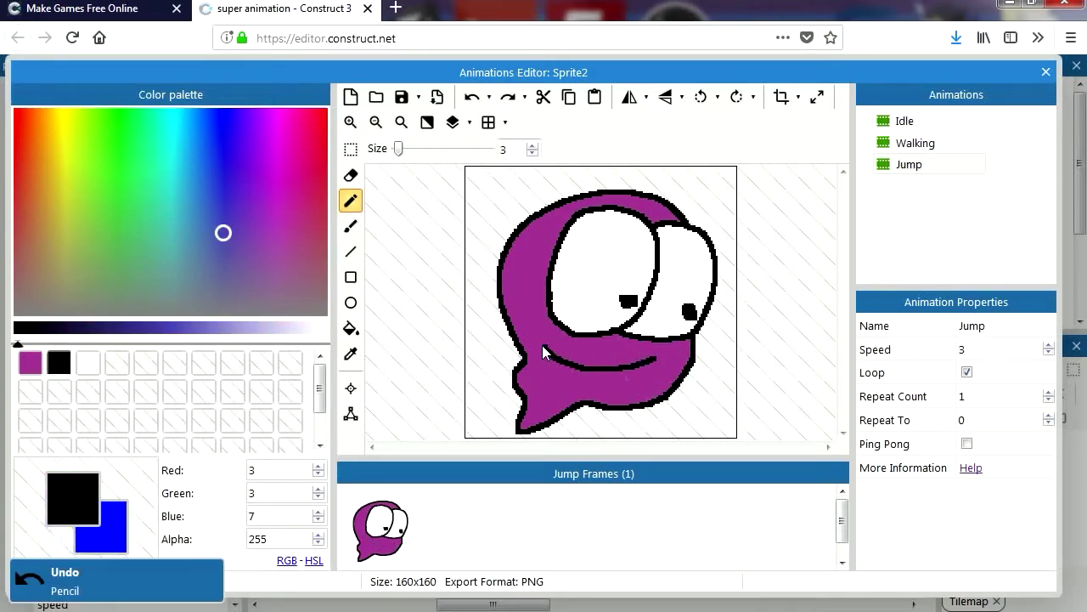
left_click_drag(526, 313, 543, 321)
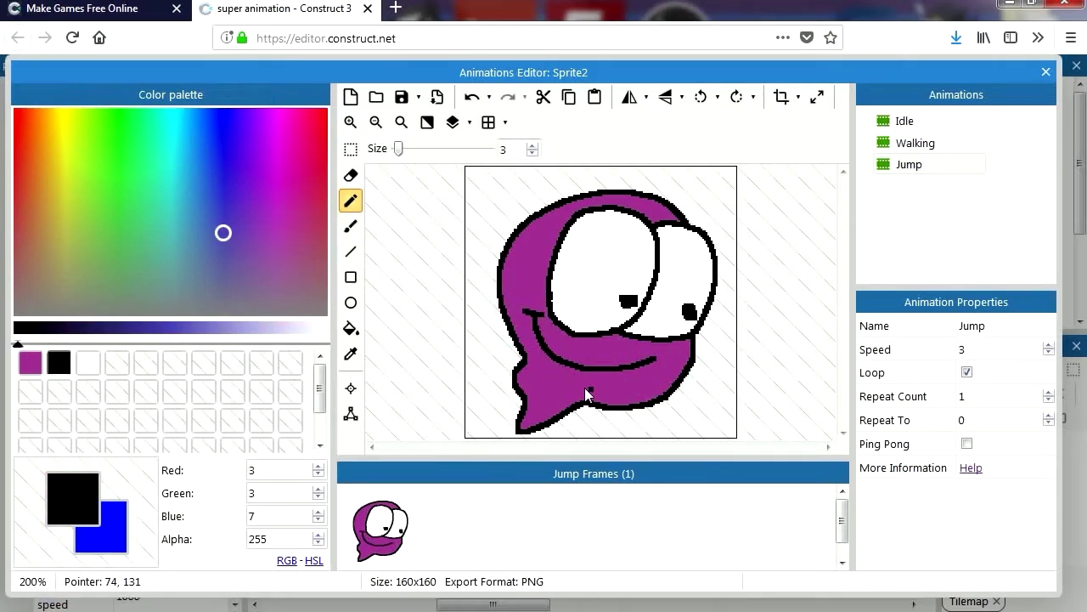
left_click(1047, 73)
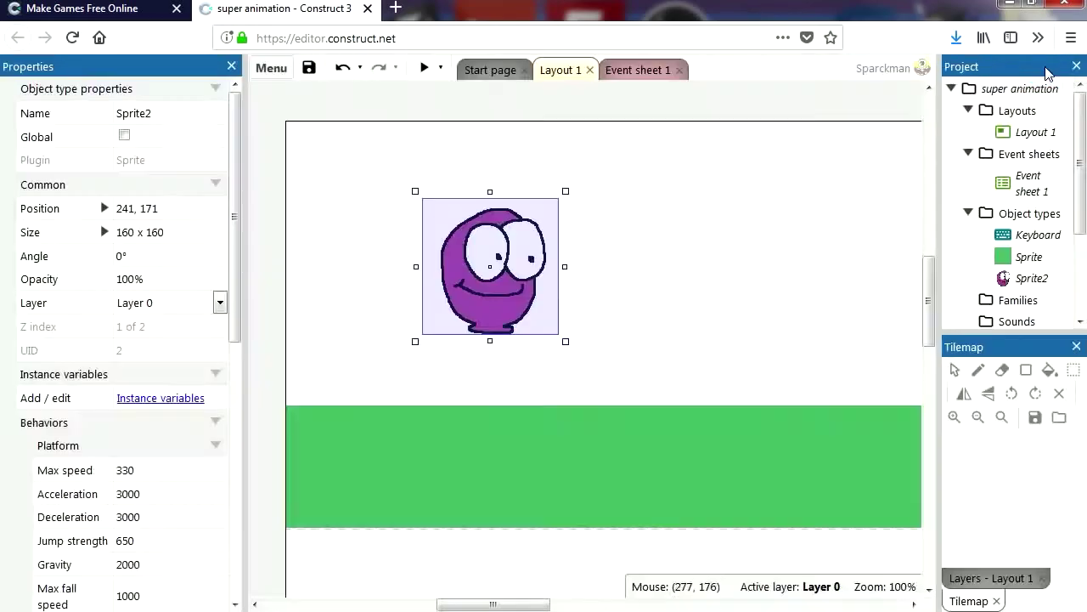
Preview the level walking and jumping the blob, then insert a new sprite with a blank 250 x 250 image.
left_click(424, 67)
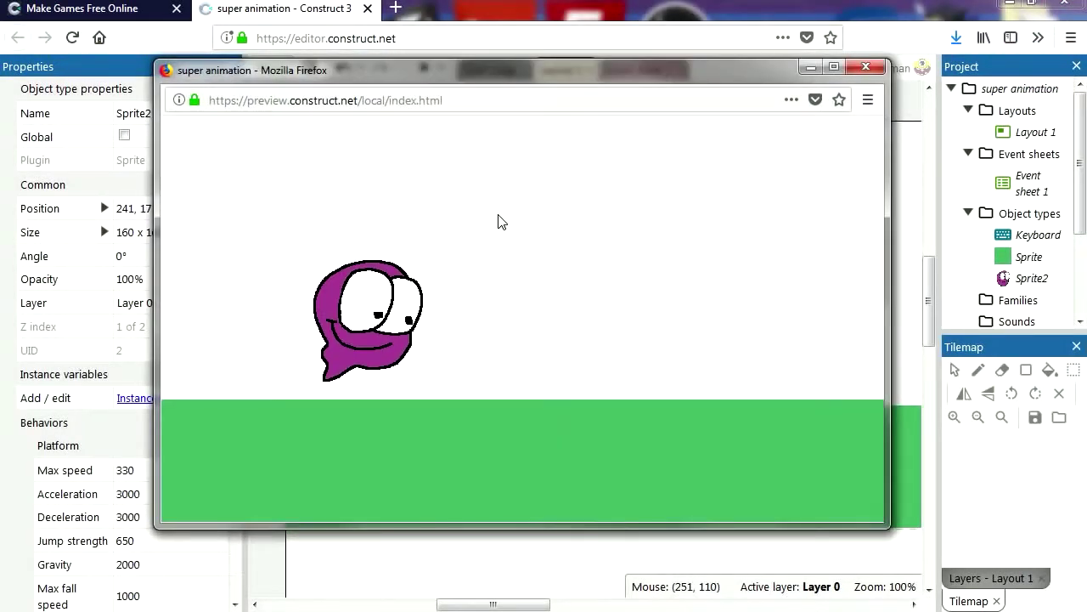
key("Right")
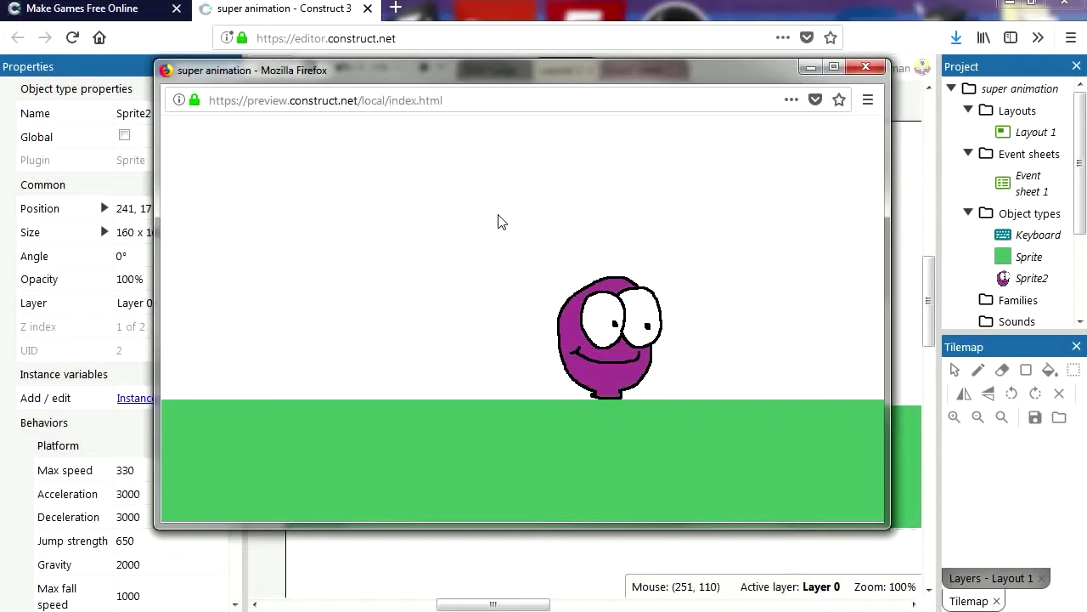
key("Left")
key("Up")
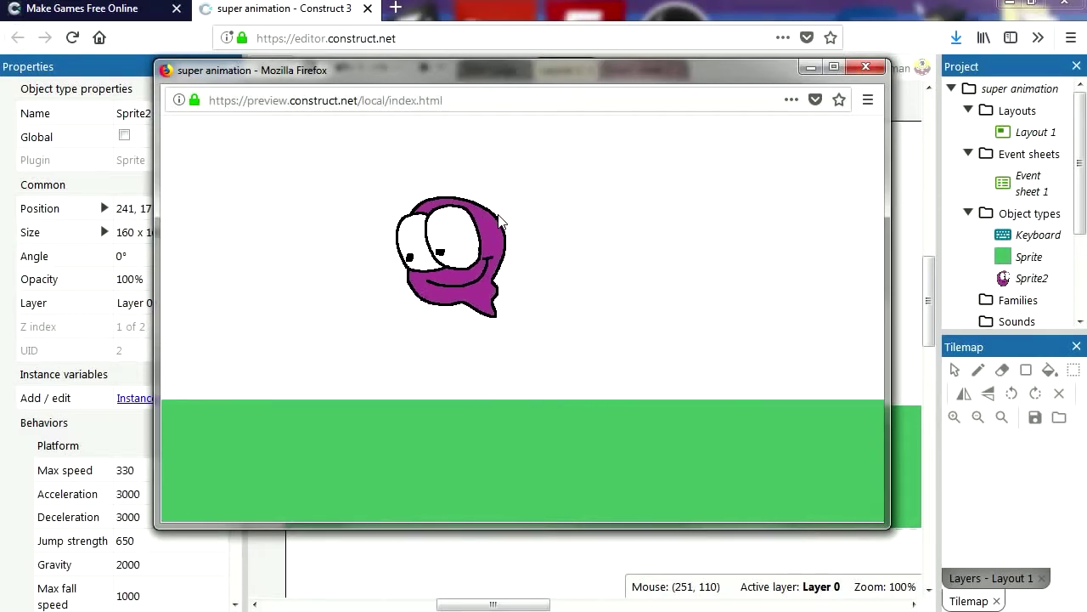
key("Right")
key("Up")
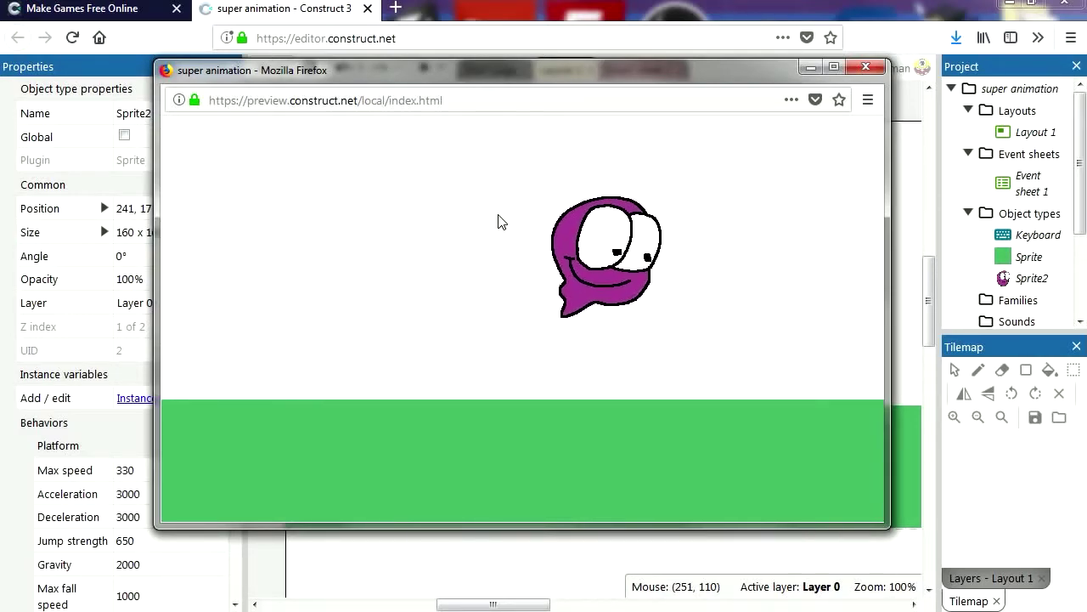
key("Left")
key("Up")
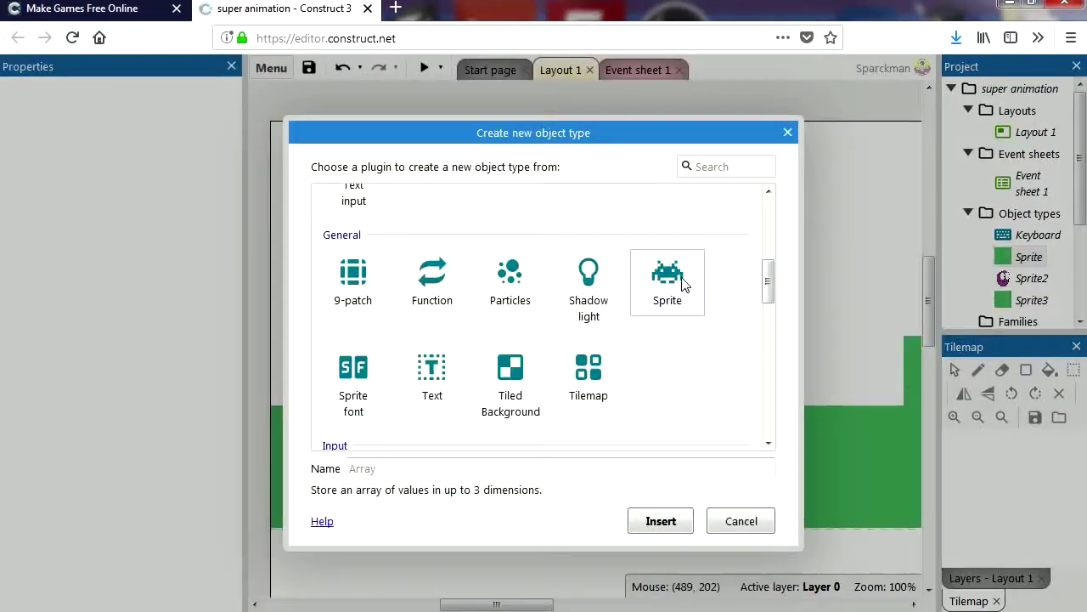
double_click(682, 283)
left_click(674, 304)
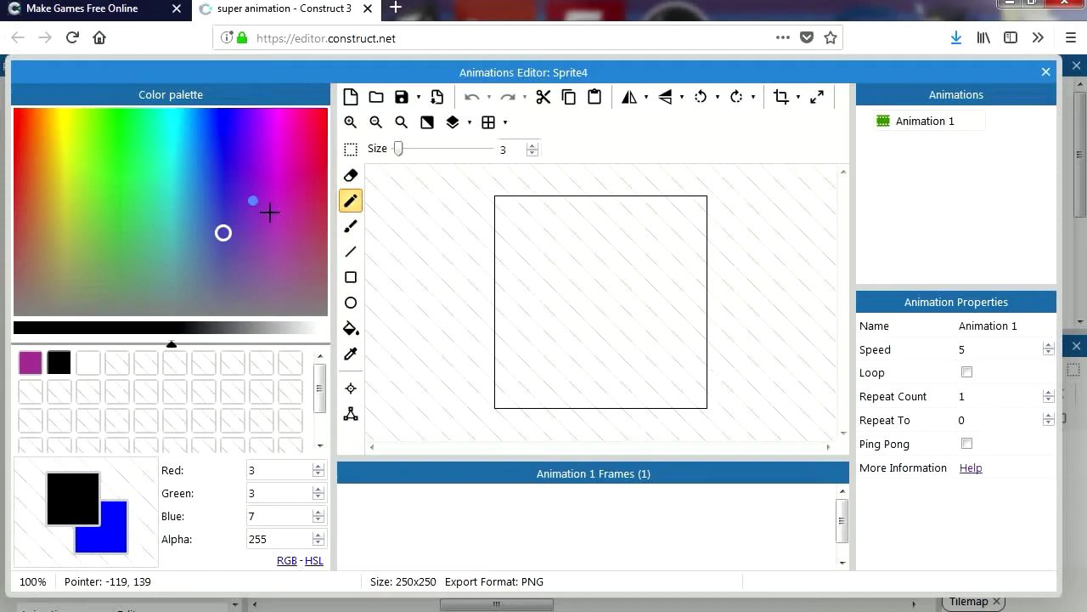
Fill the new sprite's blank frame solid green and preview the level with F5.
left_click(351, 328)
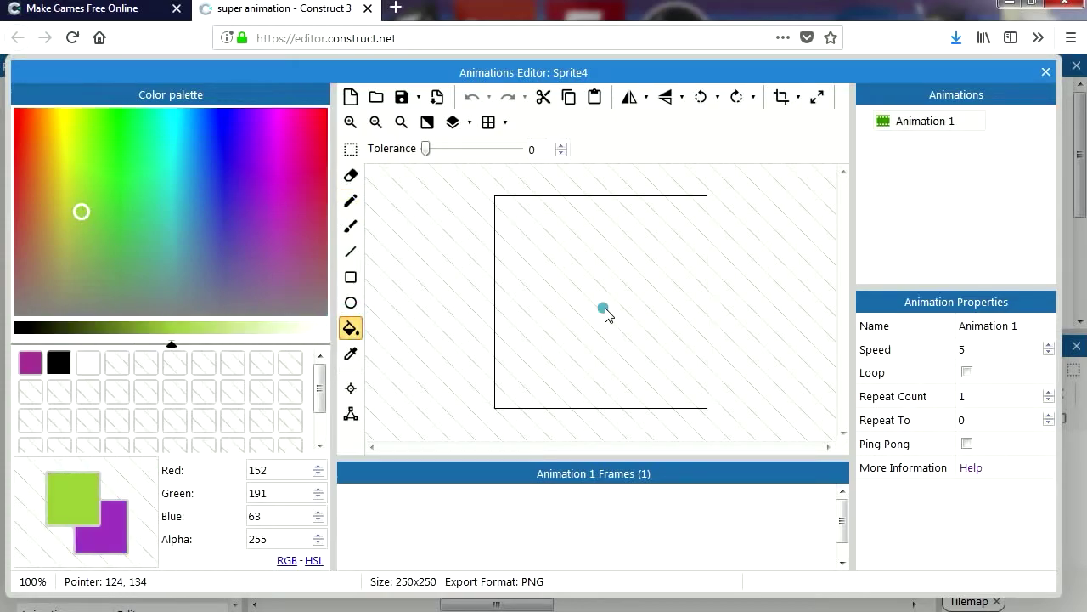
left_click(607, 314)
right_click(79, 211)
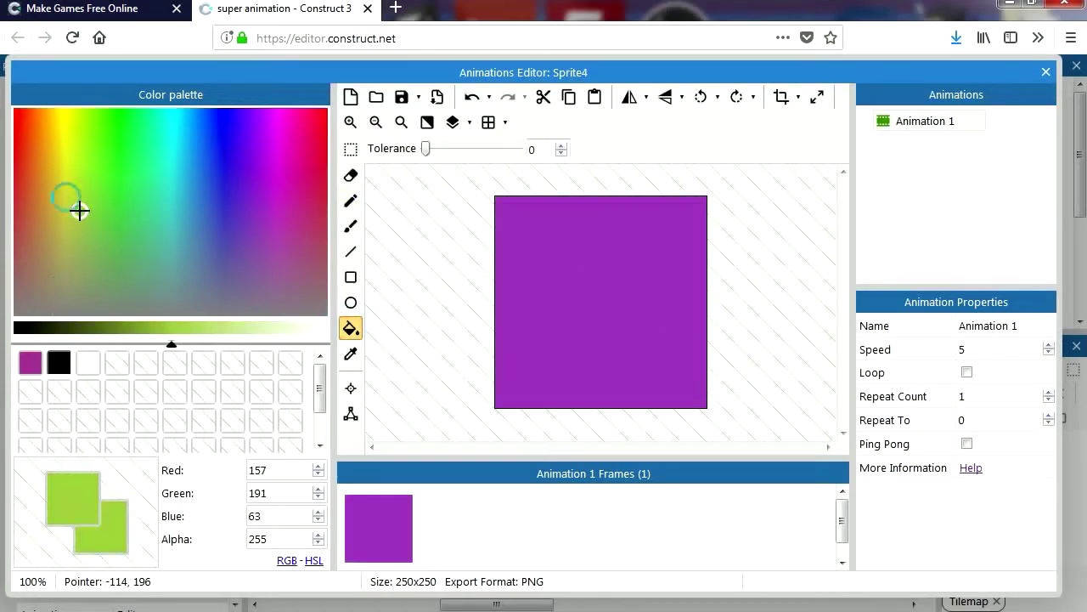
left_click(551, 350)
key("F5")
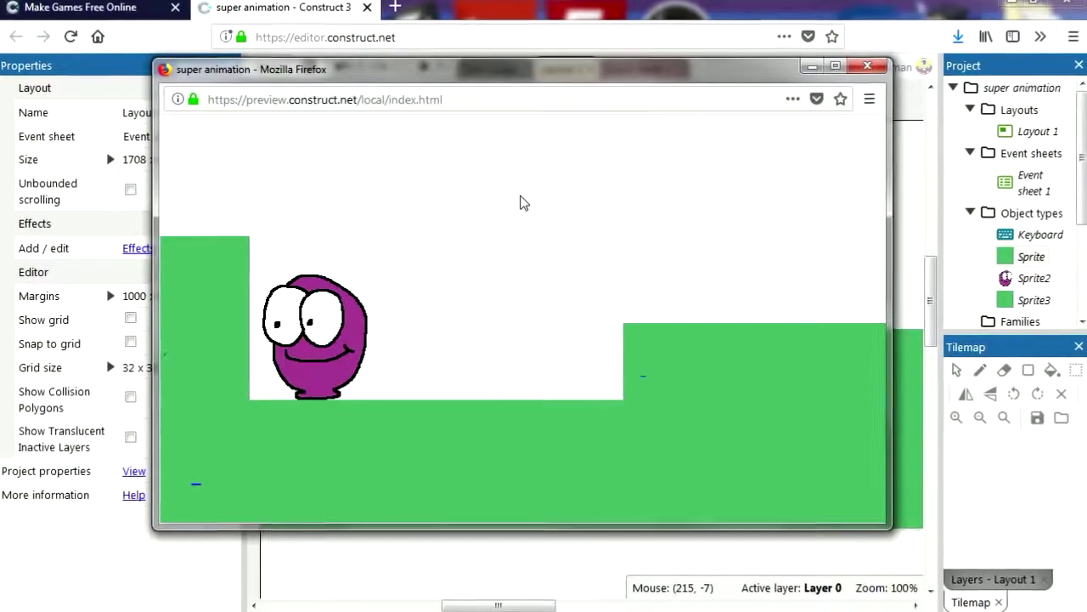
key("Right")
key("Up")
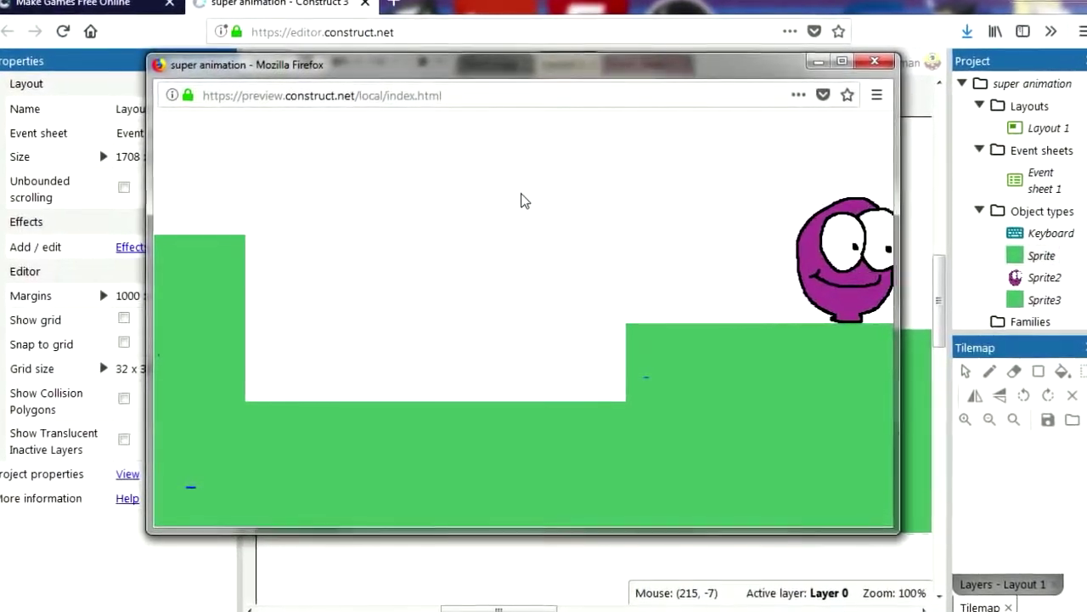
key("Left")
key("Up")
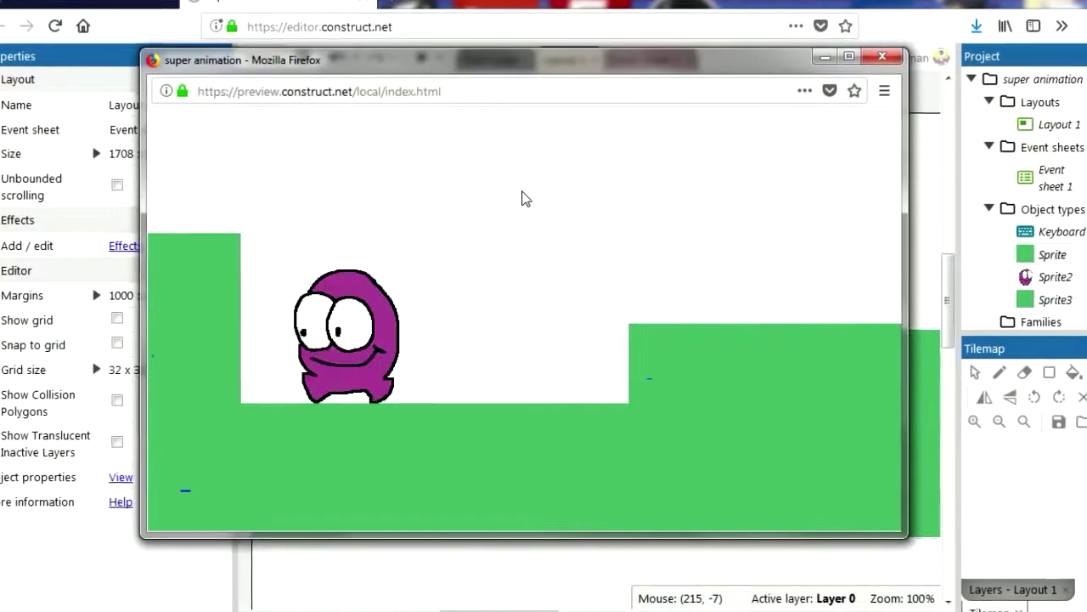
key("Right")
key("Up")
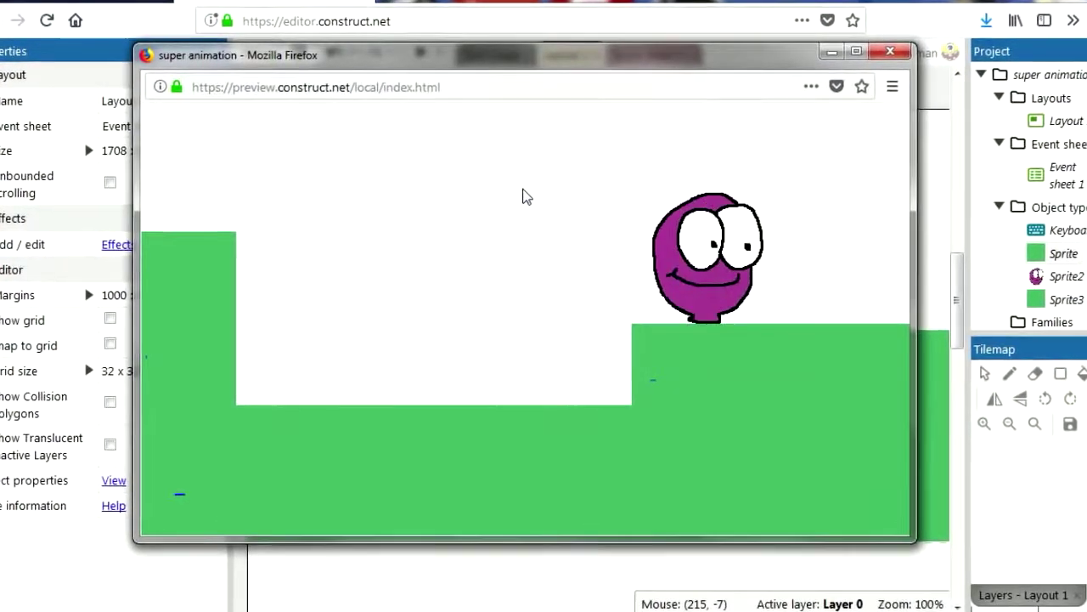
key("Left")
key("Up")
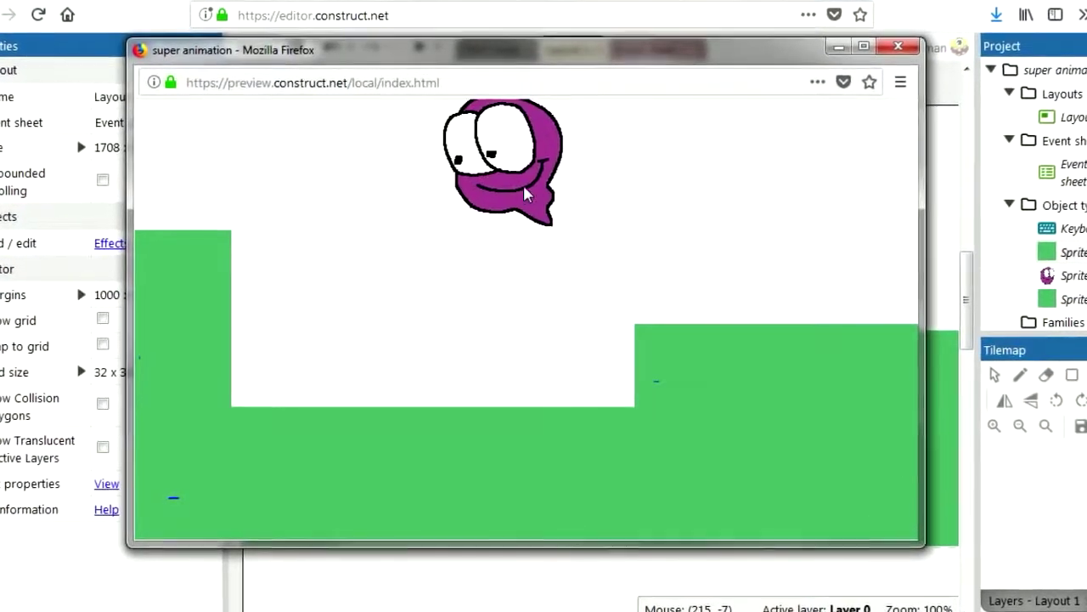
key("Up")
key("Right")
key("Up")
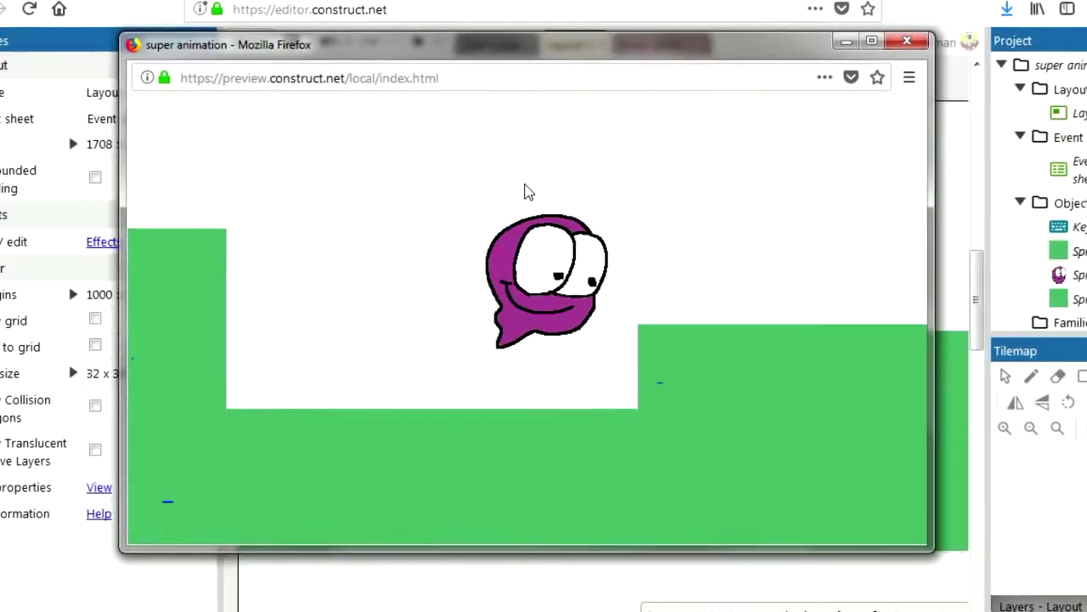
key("Right")
key("Left")
key("Up")
key("Up")
key("Right")
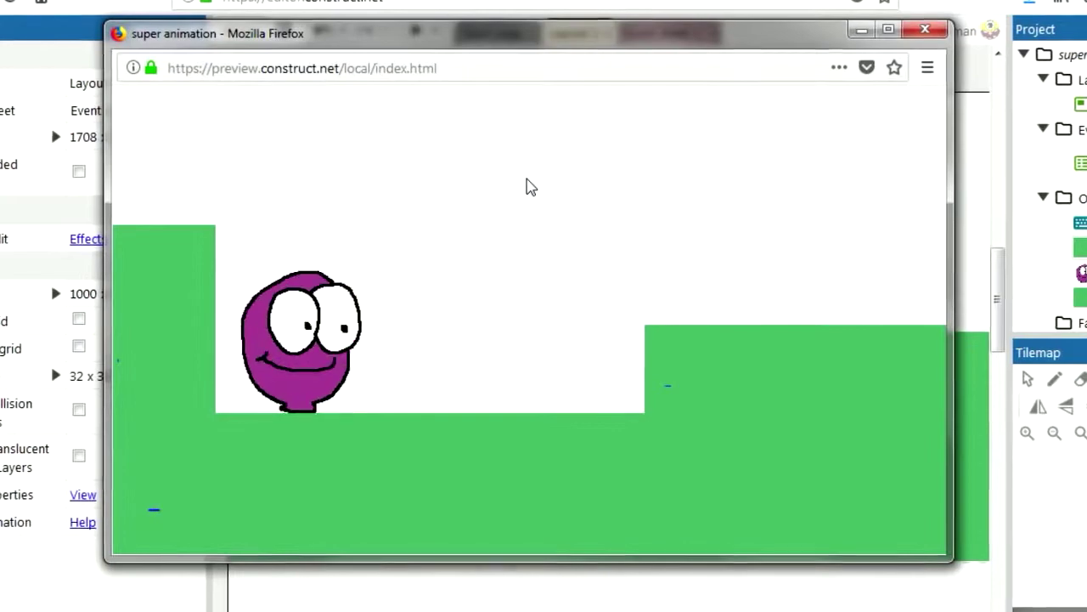
key("Up")
key("Right")
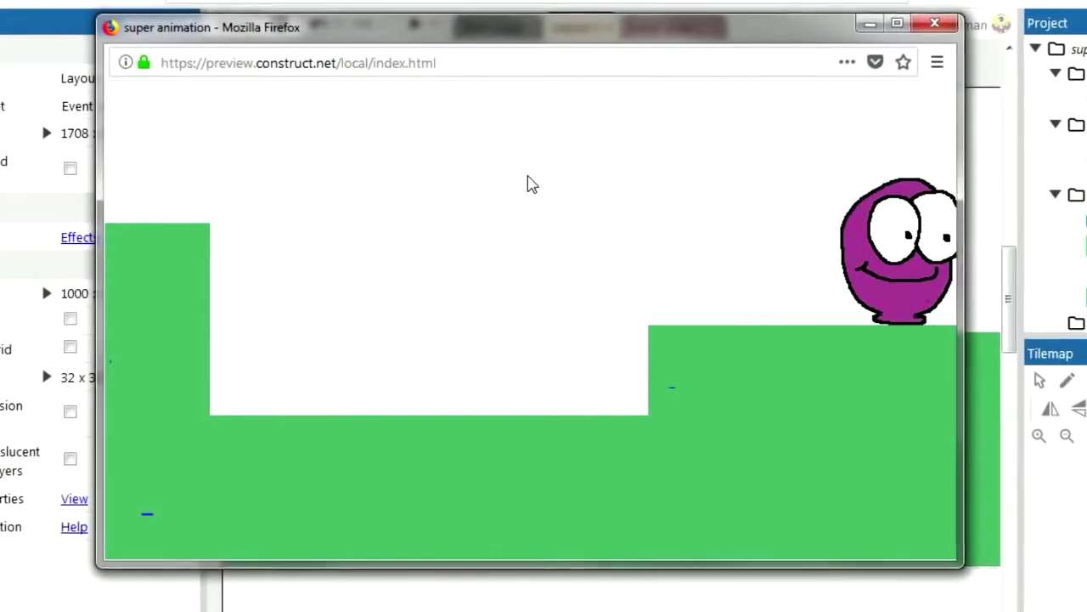
key("Left")
key("Up")
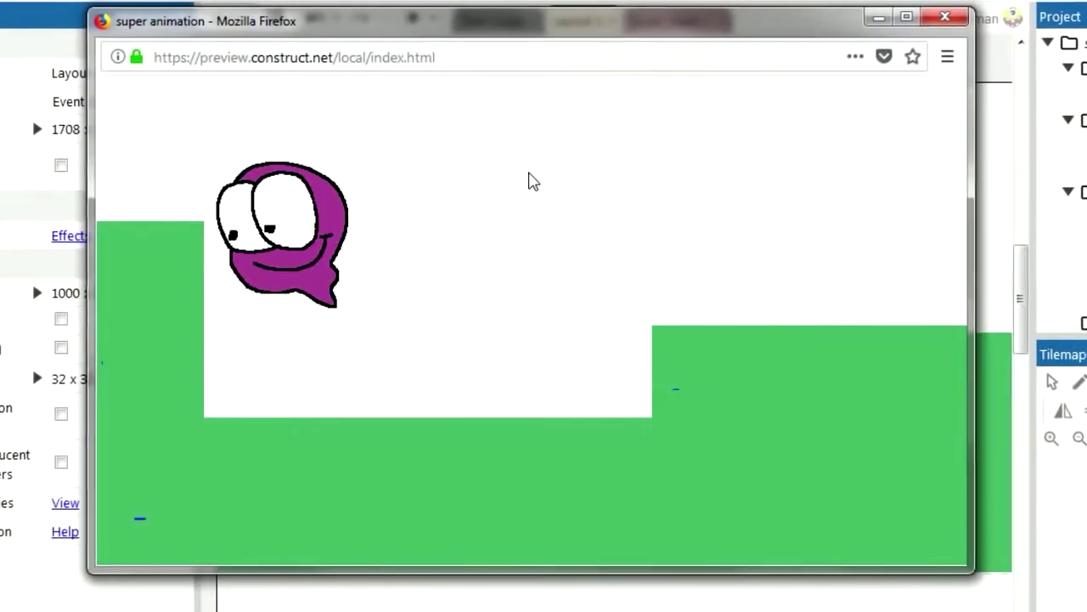
key("Right")
key("Up")
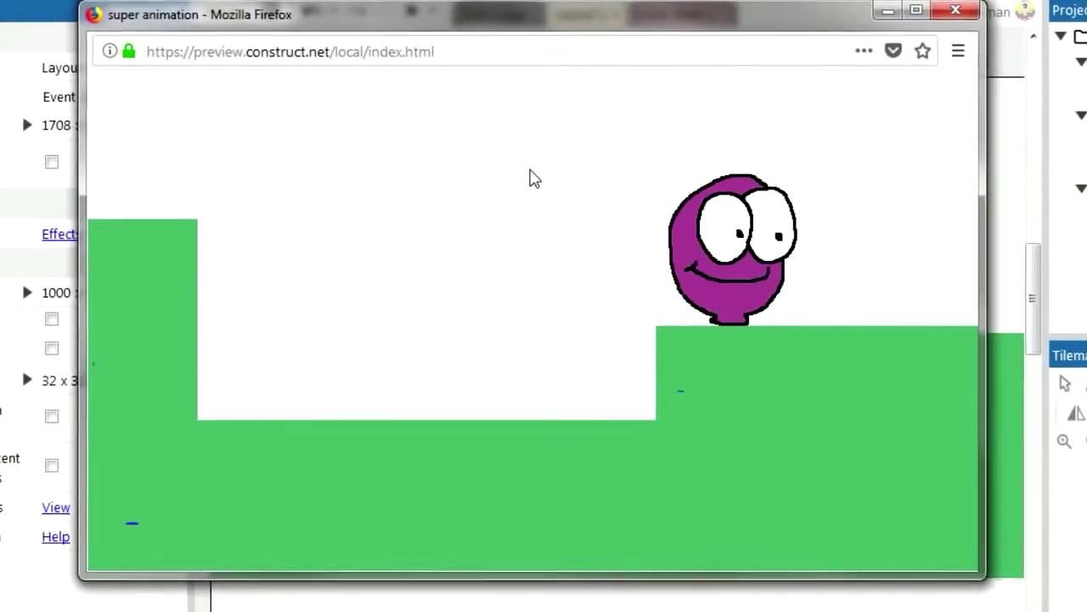
key("Left")
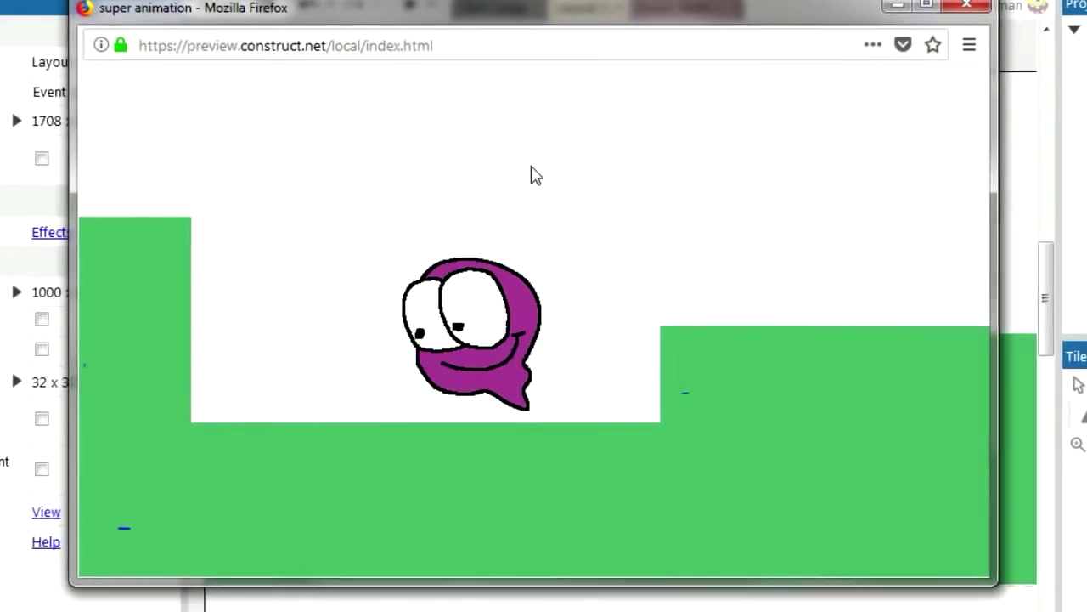
key("Up")
key("Right")
key("Up")
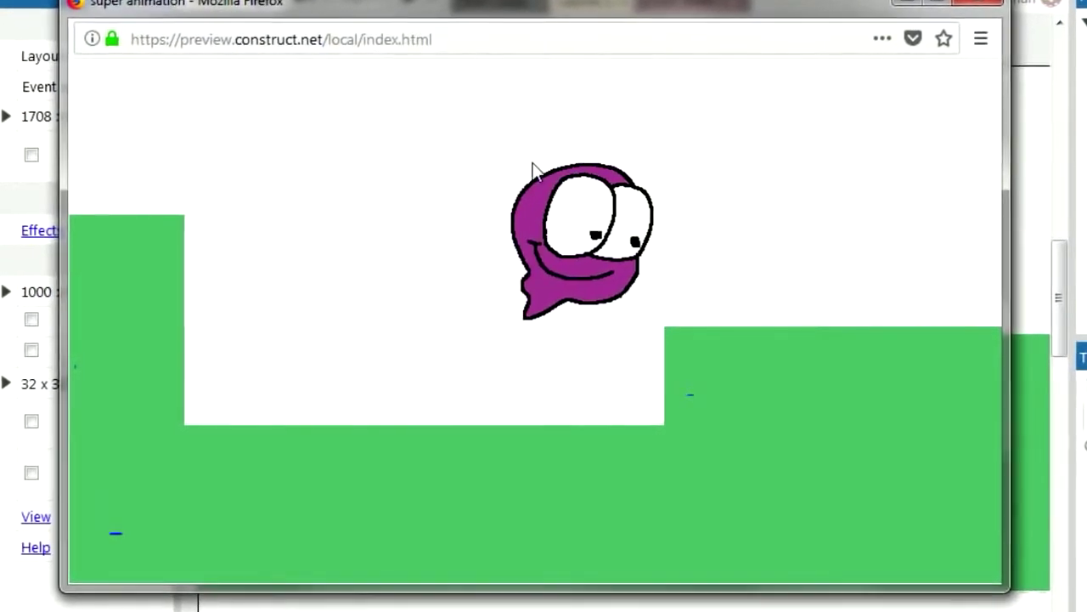
key("Left")
key("Up")
key("Up")
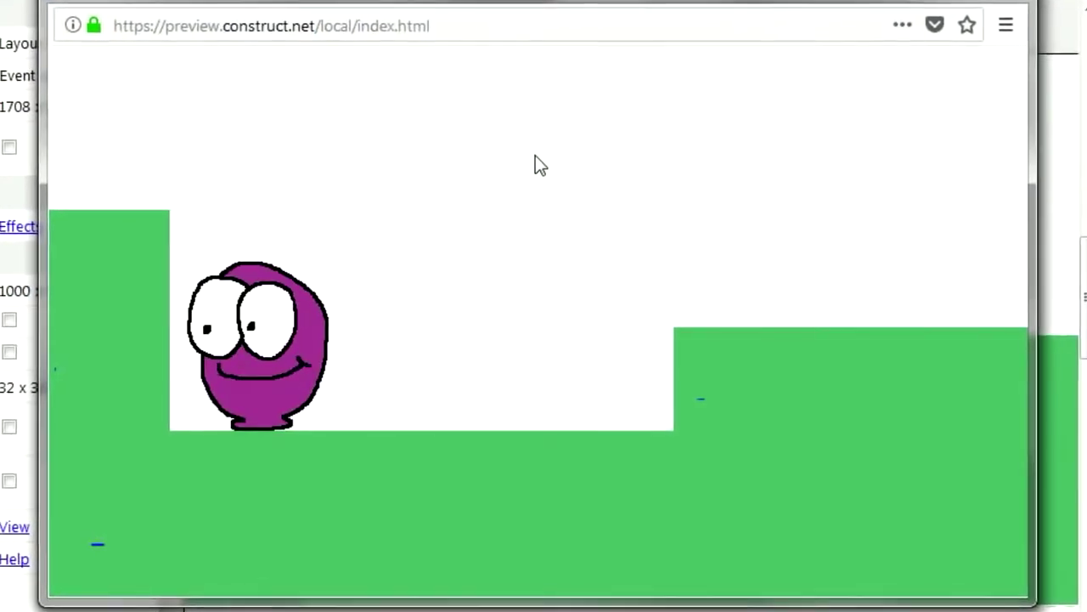
key("Right")
key("Up")
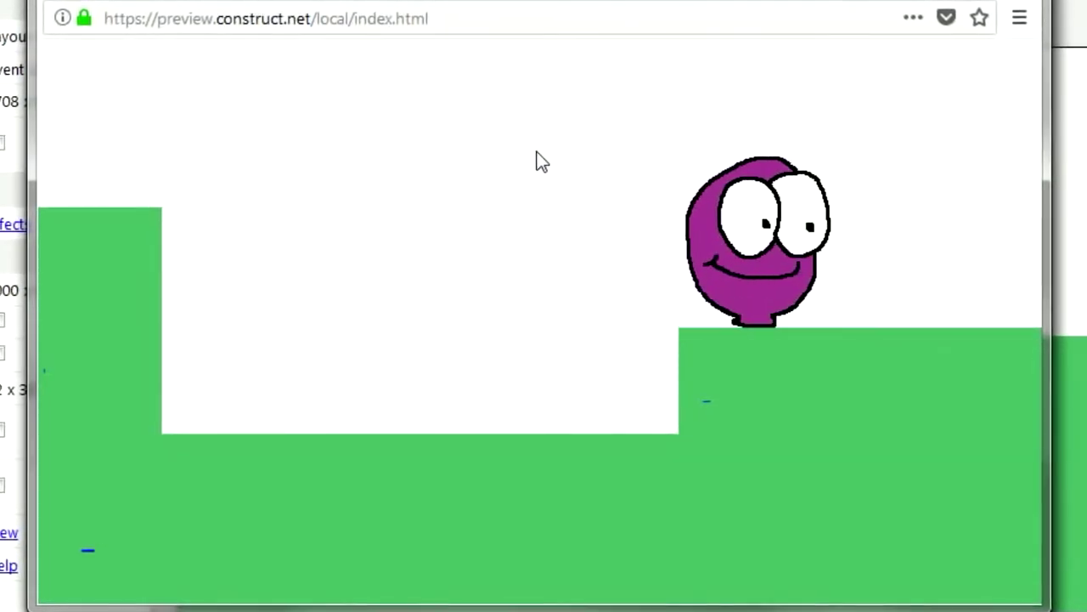
key("Right")
key("Left")
key("Up")
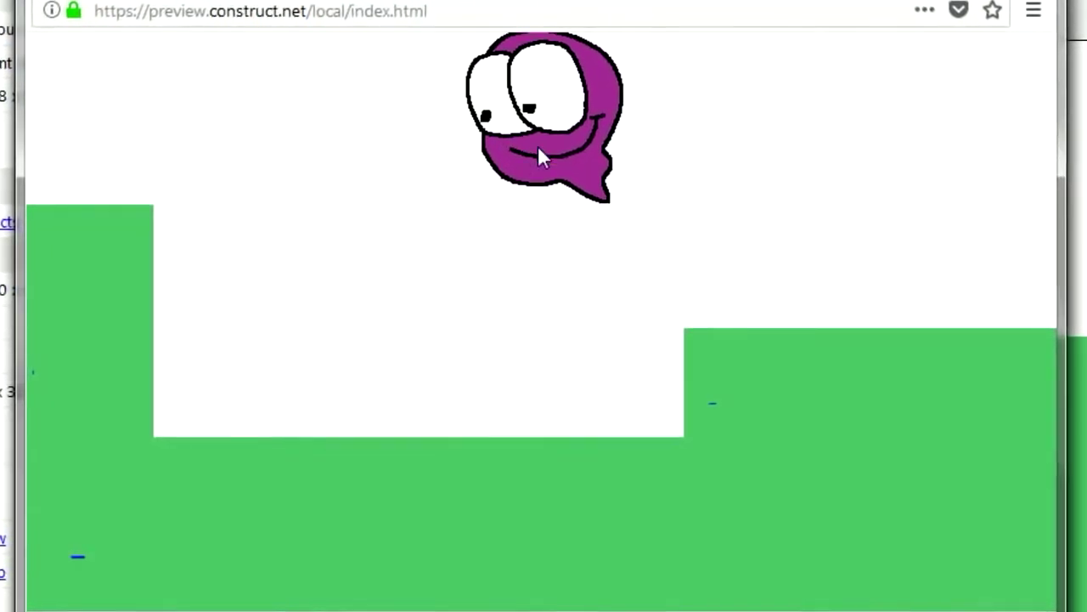
key("Left")
key("Up")
key("Right")
key("Up")
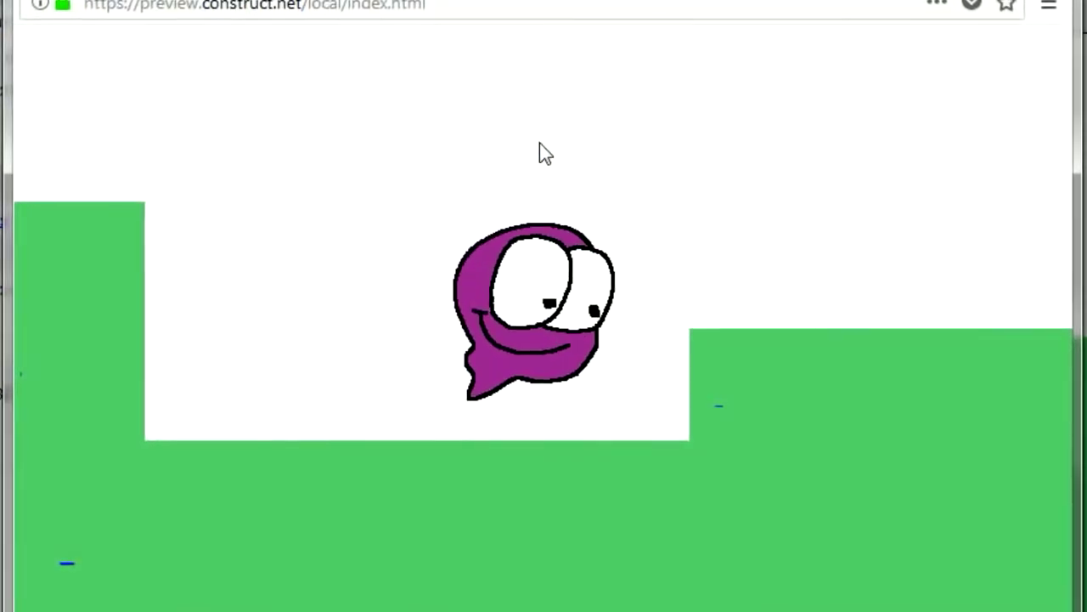